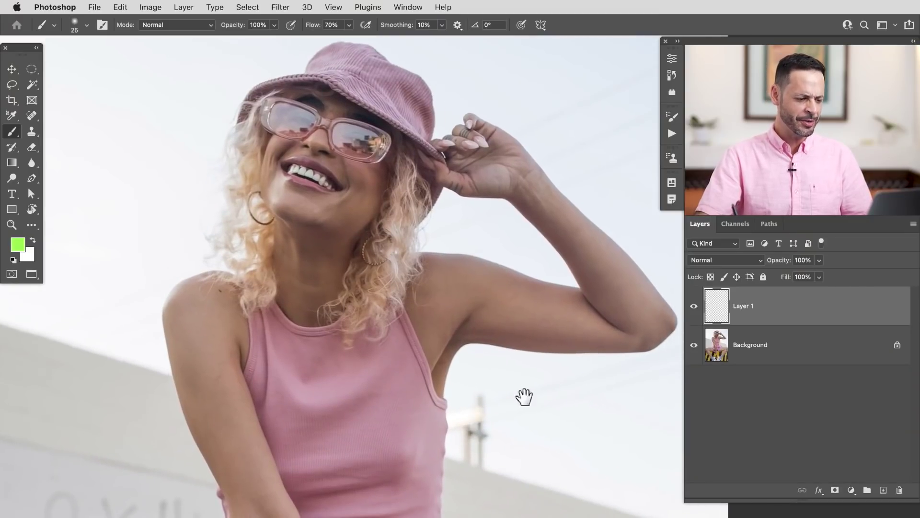
Step: Circle the utility pole beside the torso and the power lines in the upper-right sky in green on Layer 1
{"action": "left_click_drag", "start_coordinate": [525, 426], "coordinate": [416, 341]}
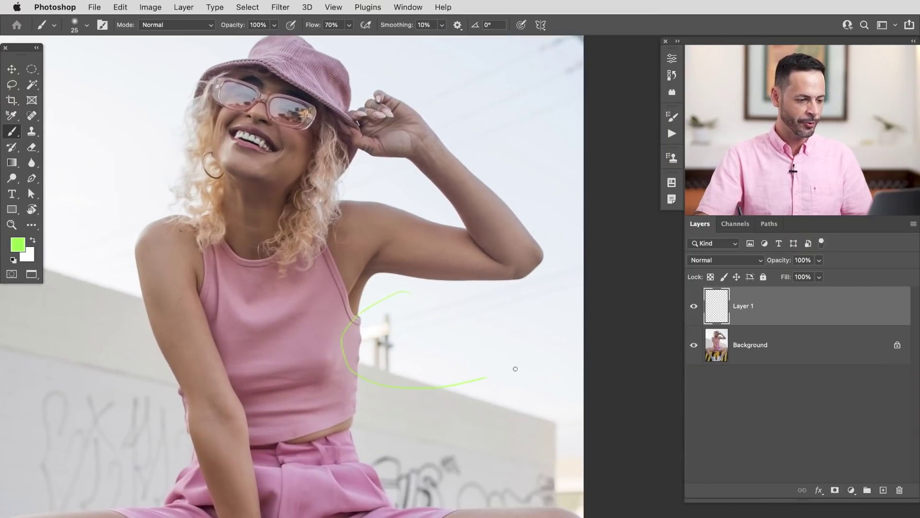
{"action": "left_click_drag", "start_coordinate": [369, 303], "coordinate": [356, 306]}
{"action": "mouse_move", "coordinate": [497, 229]}
{"action": "left_mouse_down"}
{"action": "mouse_move", "coordinate": [458, 369]}
{"action": "mouse_move", "coordinate": [453, 361]}
{"action": "left_mouse_up"}
{"action": "left_click_drag", "start_coordinate": [510, 160], "coordinate": [423, 221]}
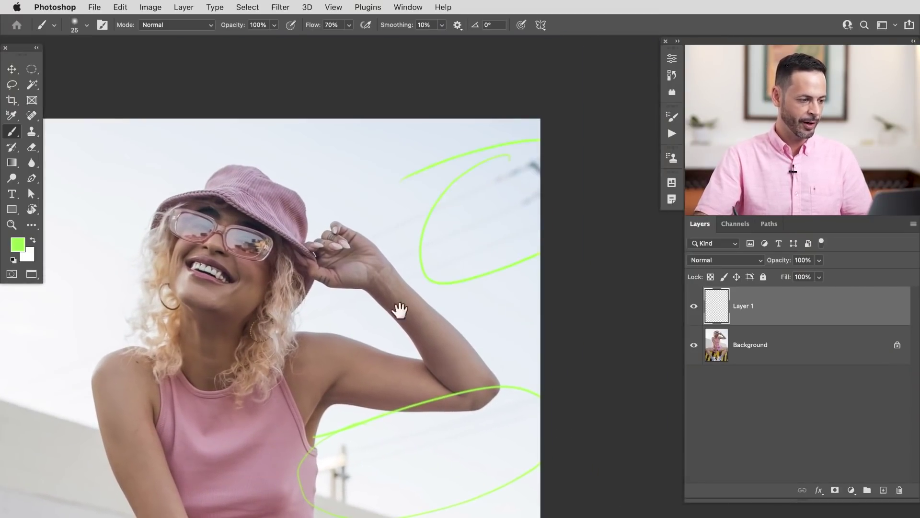
Step: Circle the wall graffiti on both sides of the woman in green on Layer 1
{"action": "left_click_drag", "start_coordinate": [352, 381], "coordinate": [587, 166]}
{"action": "mouse_move", "coordinate": [394, 360]}
{"action": "left_mouse_down"}
{"action": "mouse_move", "coordinate": [392, 267]}
{"action": "mouse_move", "coordinate": [381, 265]}
{"action": "left_mouse_up"}
{"action": "left_click_drag", "start_coordinate": [335, 219], "coordinate": [198, 351]}
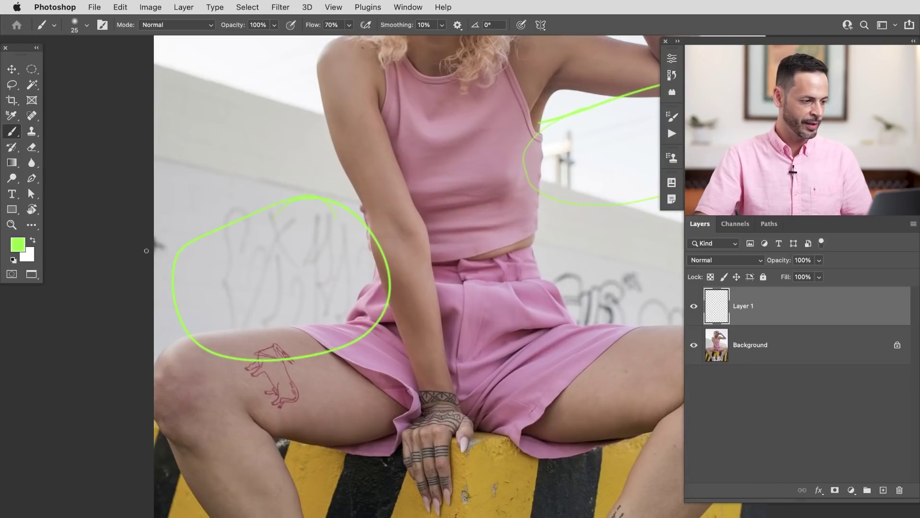
{"action": "mouse_move", "coordinate": [569, 274]}
{"action": "left_mouse_down"}
{"action": "mouse_move", "coordinate": [476, 243]}
{"action": "mouse_move", "coordinate": [432, 151]}
{"action": "left_mouse_up"}
{"action": "left_click_drag", "start_coordinate": [441, 265], "coordinate": [472, 265]}
Step: Circle the chipped paint and cracks on the yellow and black block in green on Layer 1
{"action": "left_click_drag", "start_coordinate": [405, 392], "coordinate": [459, 205]}
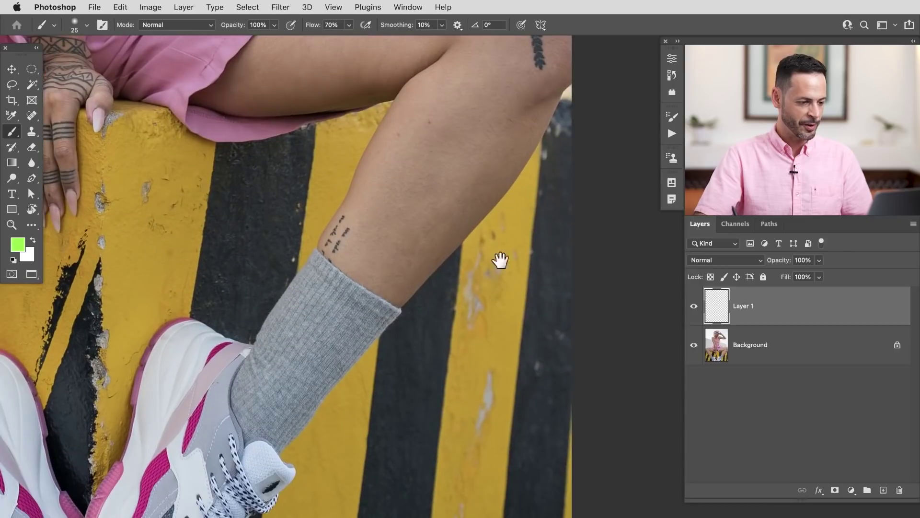
{"action": "left_click_drag", "start_coordinate": [277, 210], "coordinate": [347, 233]}
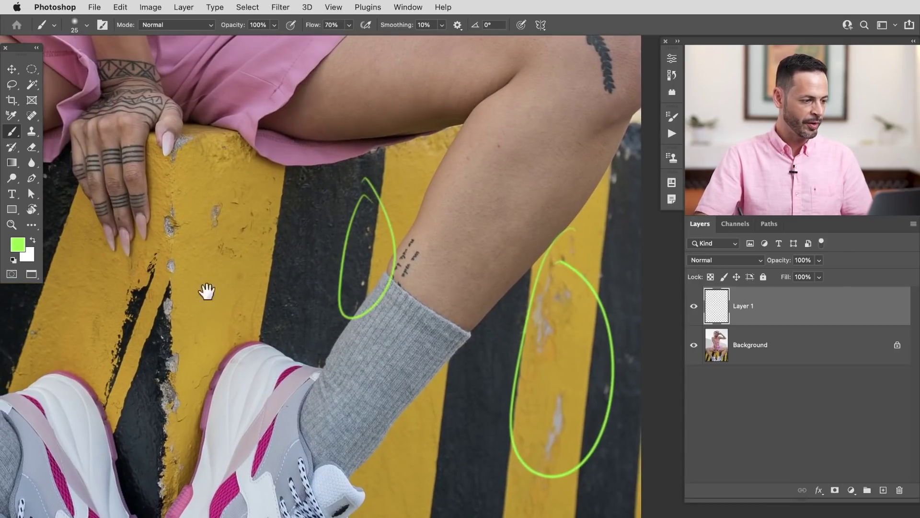
{"action": "left_click_drag", "start_coordinate": [206, 291], "coordinate": [314, 300]}
{"action": "left_click_drag", "start_coordinate": [249, 196], "coordinate": [269, 181]}
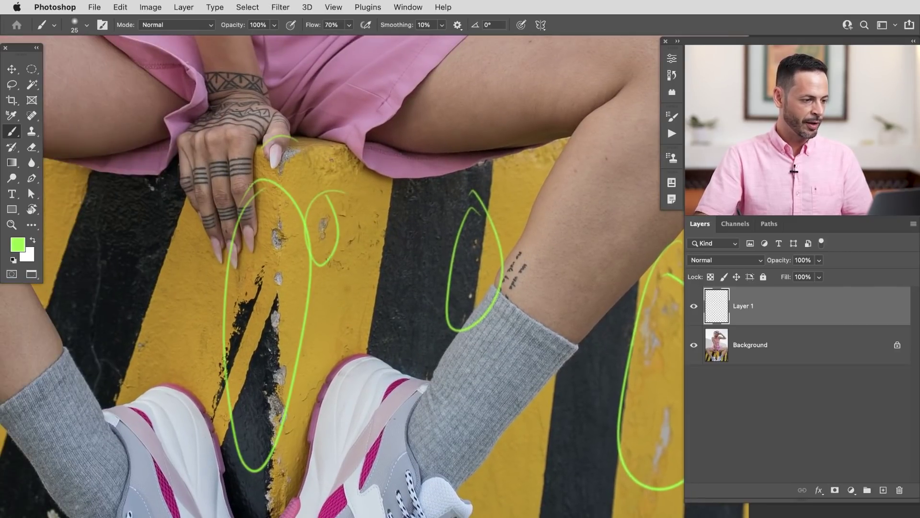
{"action": "left_click_drag", "start_coordinate": [183, 317], "coordinate": [279, 325]}
{"action": "mouse_move", "coordinate": [165, 223]}
{"action": "left_mouse_down"}
{"action": "mouse_move", "coordinate": [184, 211]}
{"action": "mouse_move", "coordinate": [167, 233]}
{"action": "left_mouse_up"}
Step: Review the green-marked problem areas across the whole photo
{"action": "mouse_move", "coordinate": [172, 456]}
{"action": "left_mouse_down"}
{"action": "mouse_move", "coordinate": [302, 224]}
{"action": "mouse_move", "coordinate": [296, 233]}
{"action": "left_mouse_up"}
{"action": "mouse_move", "coordinate": [265, 315]}
{"action": "left_mouse_down"}
{"action": "mouse_move", "coordinate": [276, 362]}
{"action": "mouse_move", "coordinate": [231, 293]}
{"action": "left_mouse_up"}
{"action": "left_click_drag", "start_coordinate": [228, 347], "coordinate": [399, 403]}
{"action": "left_click_drag", "start_coordinate": [282, 181], "coordinate": [214, 225]}
{"action": "left_click_drag", "start_coordinate": [430, 273], "coordinate": [338, 417]}
{"action": "left_click_drag", "start_coordinate": [453, 323], "coordinate": [386, 322]}
{"action": "left_click_drag", "start_coordinate": [522, 312], "coordinate": [378, 442]}
{"action": "left_click_drag", "start_coordinate": [399, 375], "coordinate": [409, 466]}
{"action": "left_click_drag", "start_coordinate": [443, 309], "coordinate": [423, 369]}
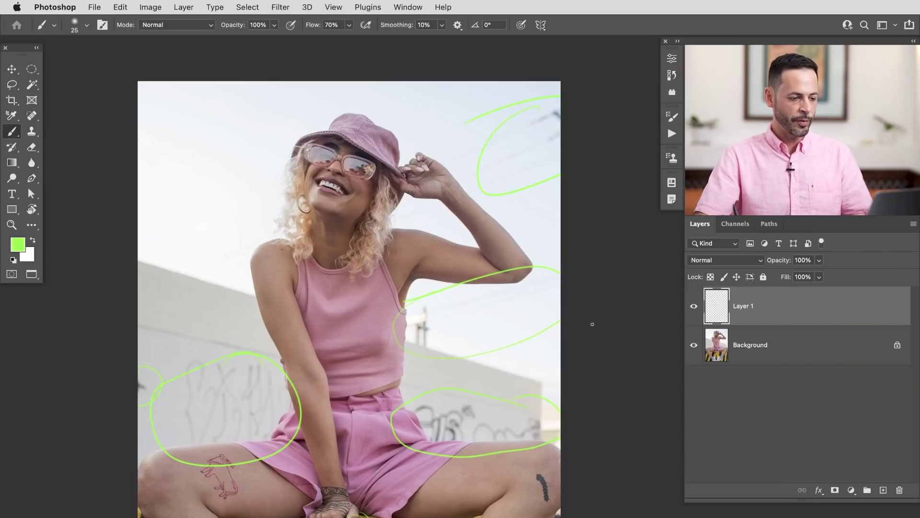
{"action": "mouse_move", "coordinate": [475, 415]}
{"action": "left_mouse_down"}
{"action": "mouse_move", "coordinate": [479, 331]}
{"action": "mouse_move", "coordinate": [473, 419]}
{"action": "left_mouse_up"}
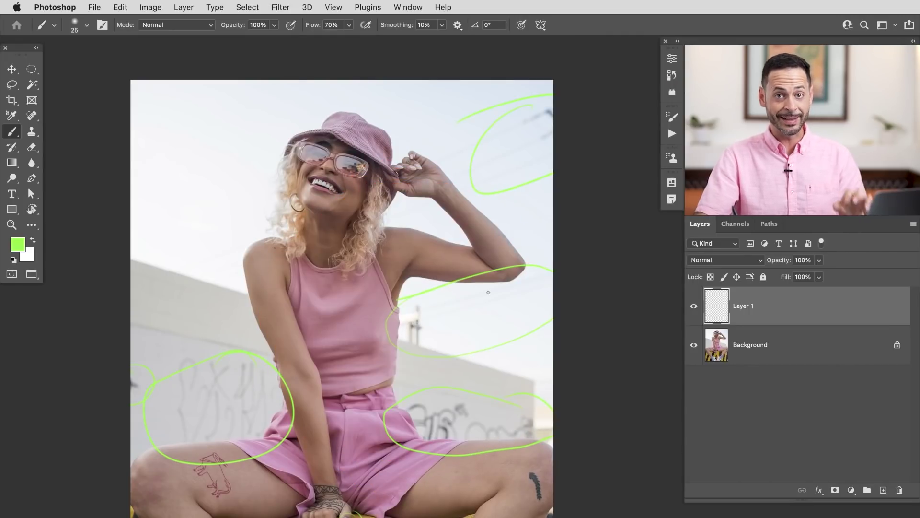
Step: Hide Layer 1 and duplicate the Background layer
{"action": "left_click", "coordinate": [691, 309]}
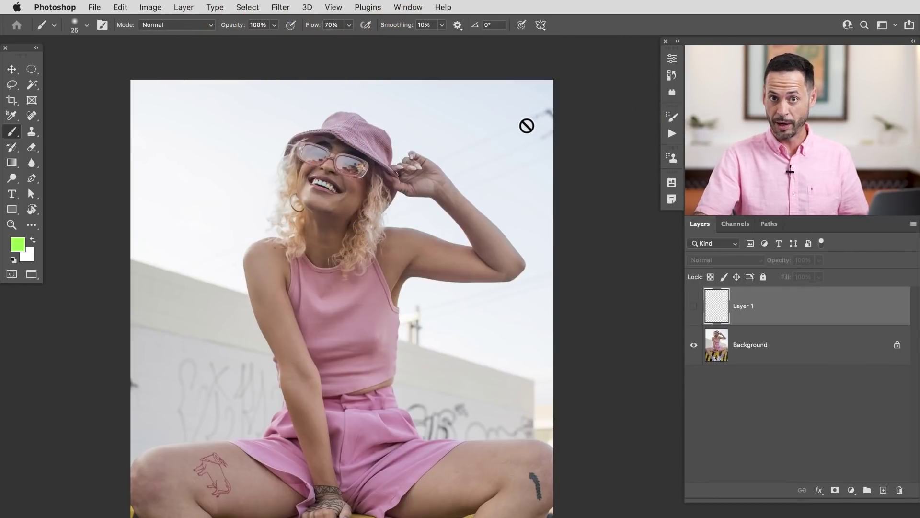
{"action": "left_click", "coordinate": [791, 360]}
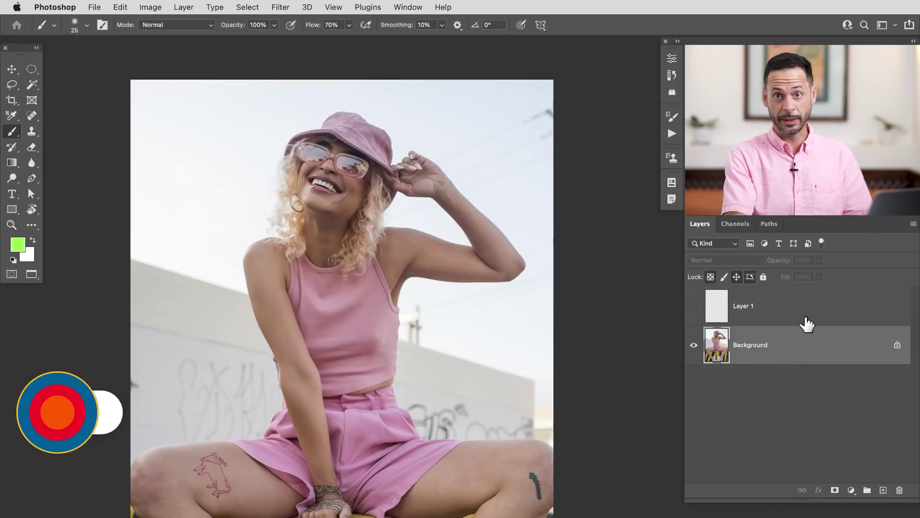
{"action": "key", "text": "super+j"}
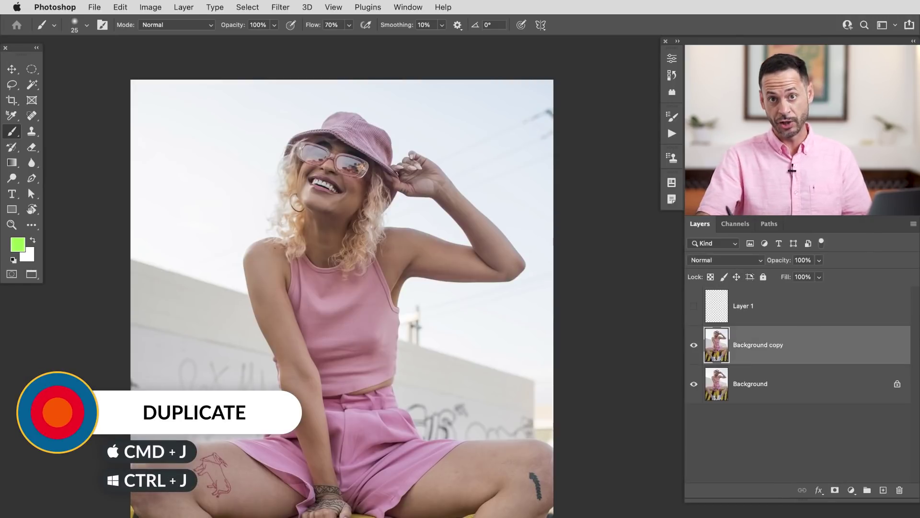
Step: Lasso the power lines in the upper-right sky and open Content-Aware Fill for the selection
{"action": "left_click_drag", "start_coordinate": [535, 134], "coordinate": [583, 115]}
{"action": "left_click_drag", "start_coordinate": [564, 156], "coordinate": [542, 248]}
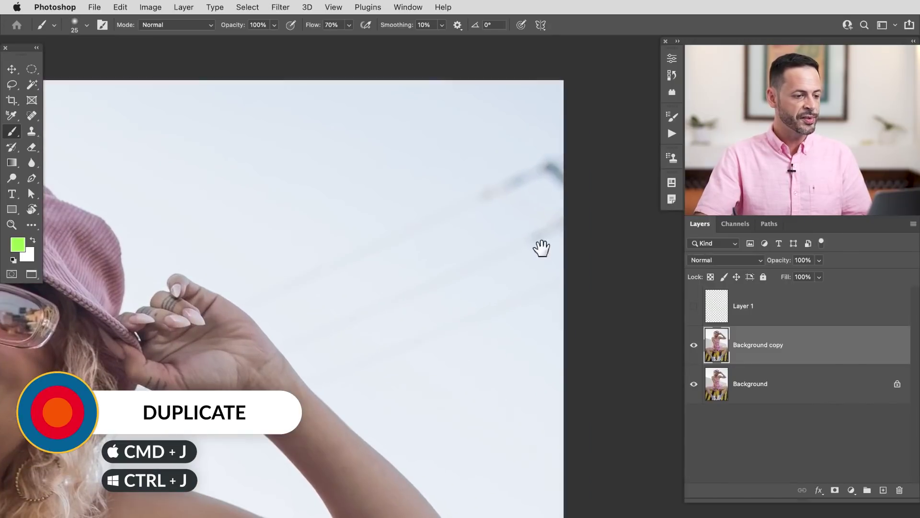
{"action": "key", "text": "l"}
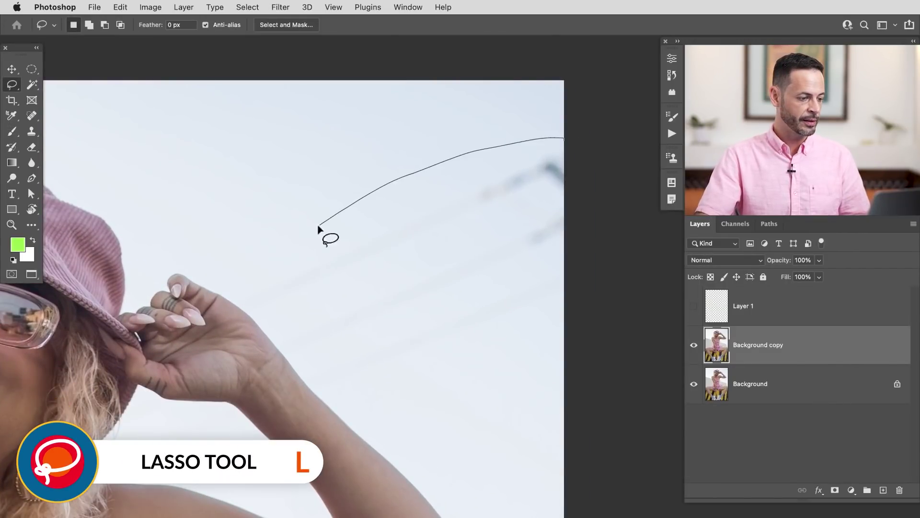
{"action": "left_click_drag", "start_coordinate": [555, 272], "coordinate": [591, 127]}
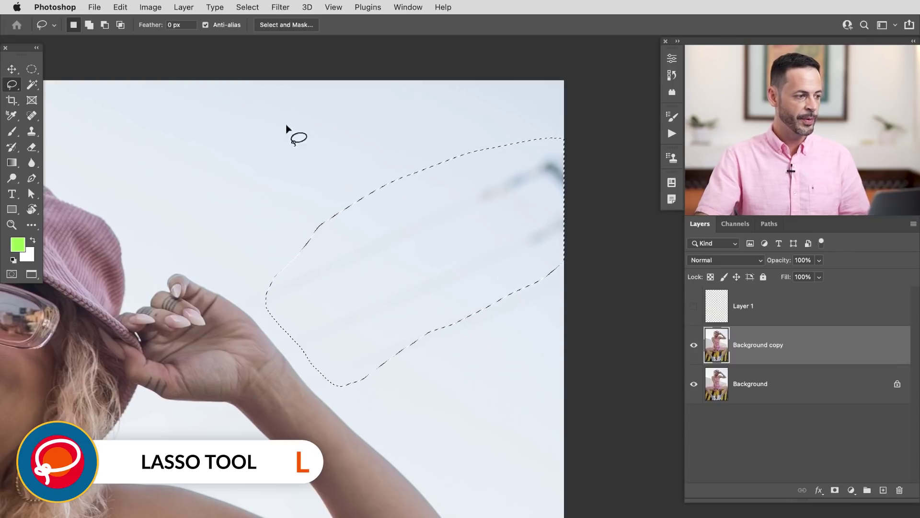
{"action": "left_click", "coordinate": [120, 8]}
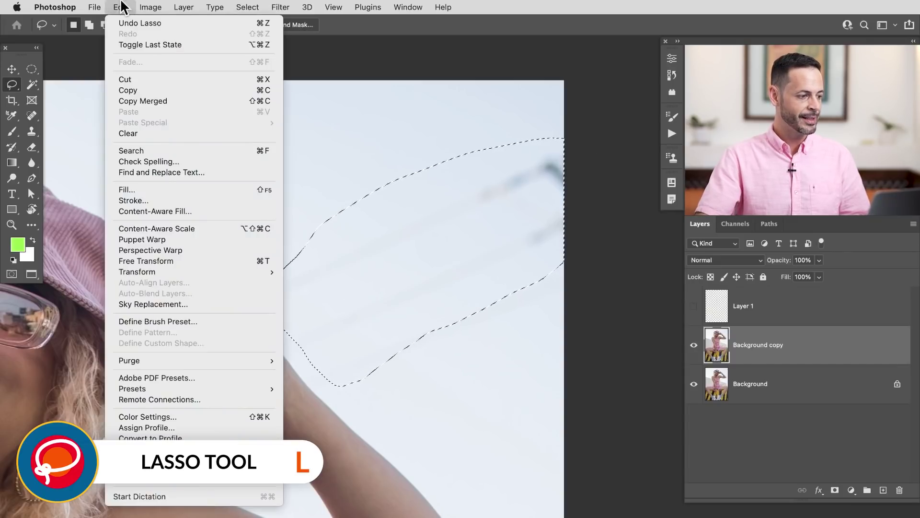
{"action": "left_click", "coordinate": [153, 211]}
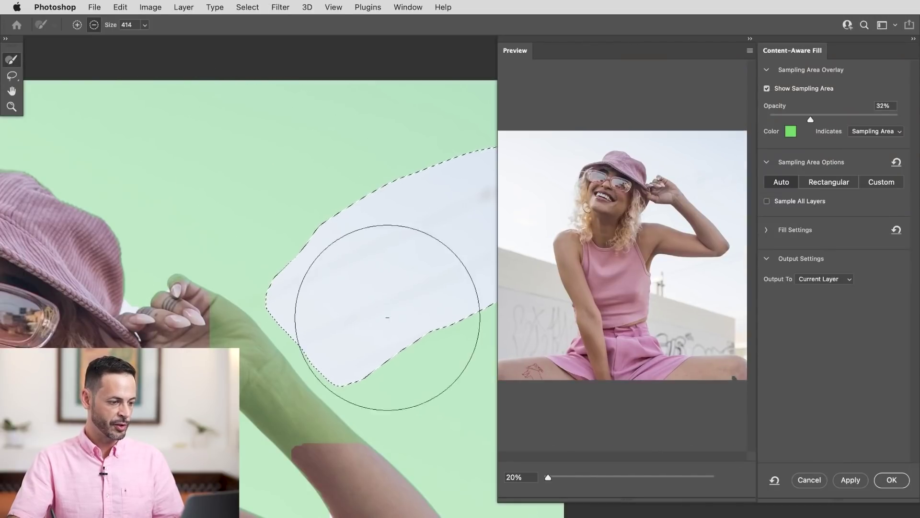
{"action": "left_click_drag", "start_coordinate": [195, 315], "coordinate": [435, 271]}
{"action": "scroll", "coordinate": [324, 309], "scroll_direction": "up", "scroll_amount": 5}
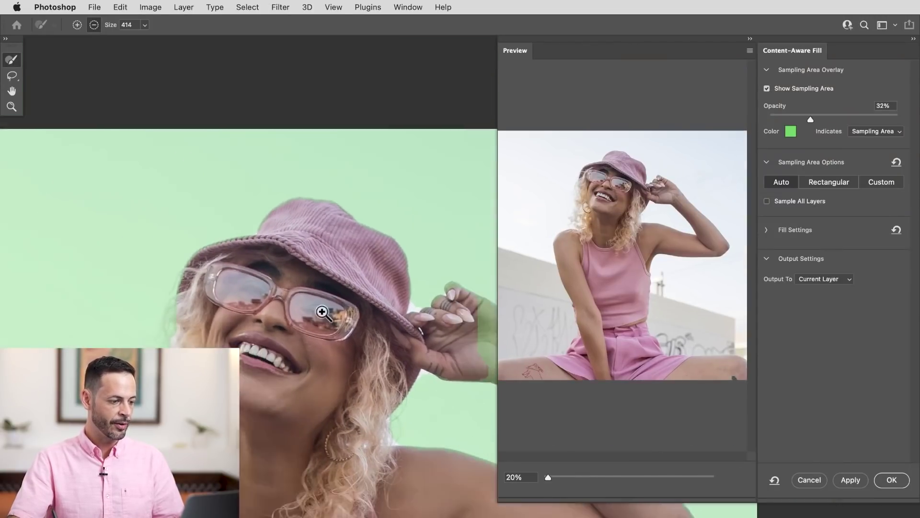
{"action": "left_click_drag", "start_coordinate": [334, 332], "coordinate": [119, 283]}
{"action": "scroll", "coordinate": [225, 240], "scroll_direction": "up", "scroll_amount": 2}
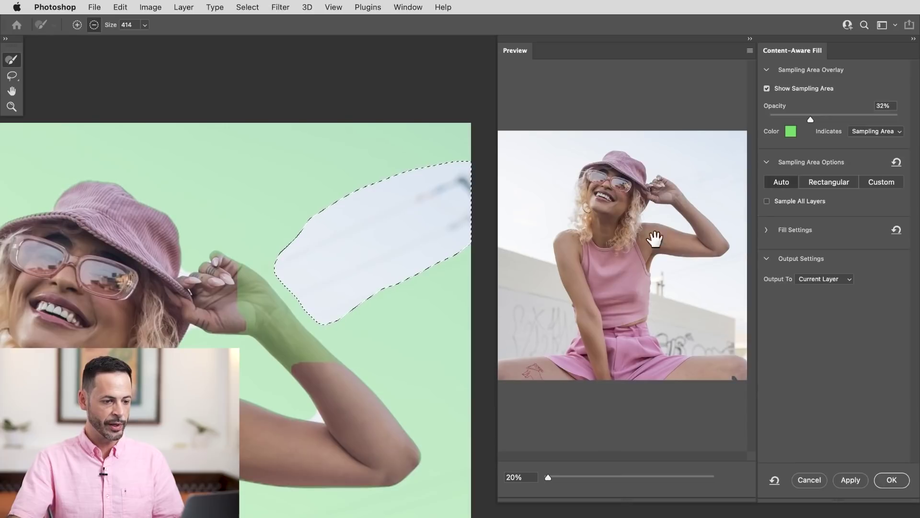
{"action": "left_click", "coordinate": [791, 132]}
{"action": "mouse_move", "coordinate": [717, 355]}
{"action": "left_mouse_down"}
{"action": "mouse_move", "coordinate": [706, 361]}
{"action": "mouse_move", "coordinate": [702, 324]}
{"action": "left_mouse_up"}
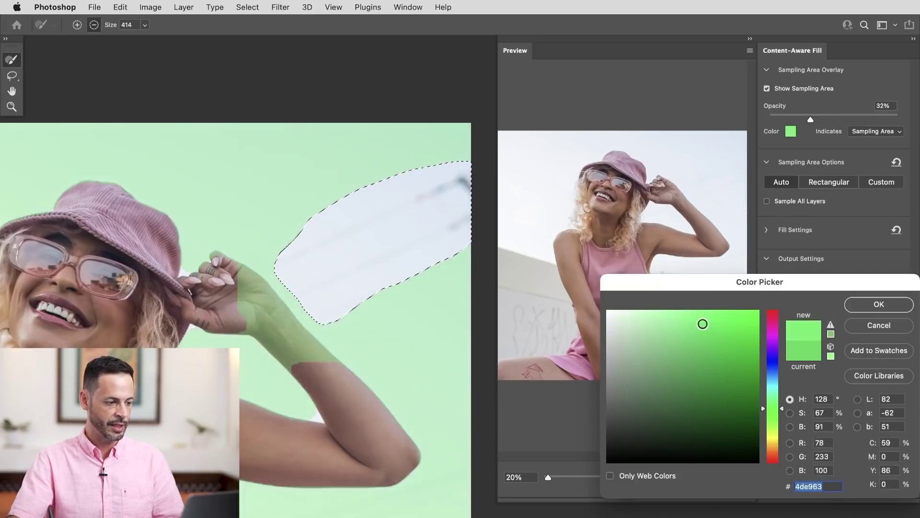
{"action": "left_click", "coordinate": [882, 325]}
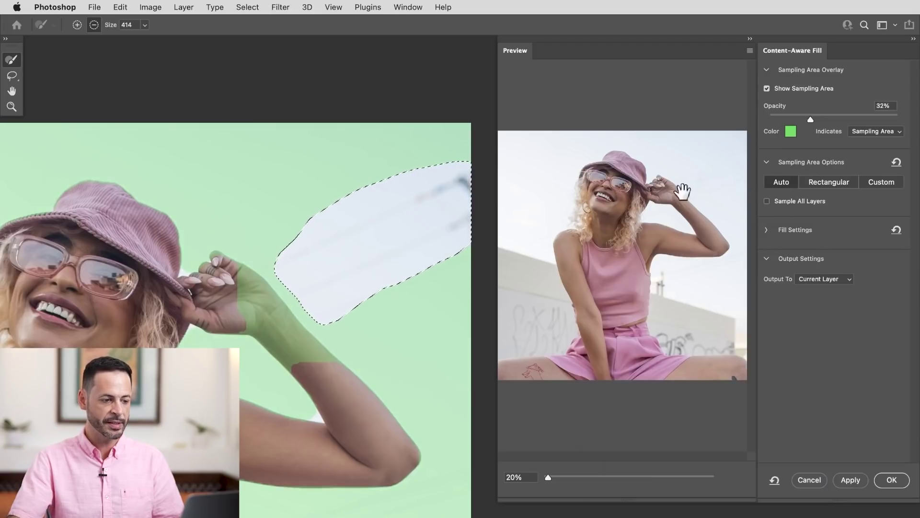
Step: Examine the selected sky area and its fill preview at 73% zoom for leftover traces of the power lines
{"action": "left_click_drag", "start_coordinate": [126, 286], "coordinate": [314, 266]}
{"action": "left_click_drag", "start_coordinate": [167, 273], "coordinate": [329, 252]}
{"action": "scroll", "coordinate": [341, 328], "scroll_direction": "right", "scroll_amount": 10}
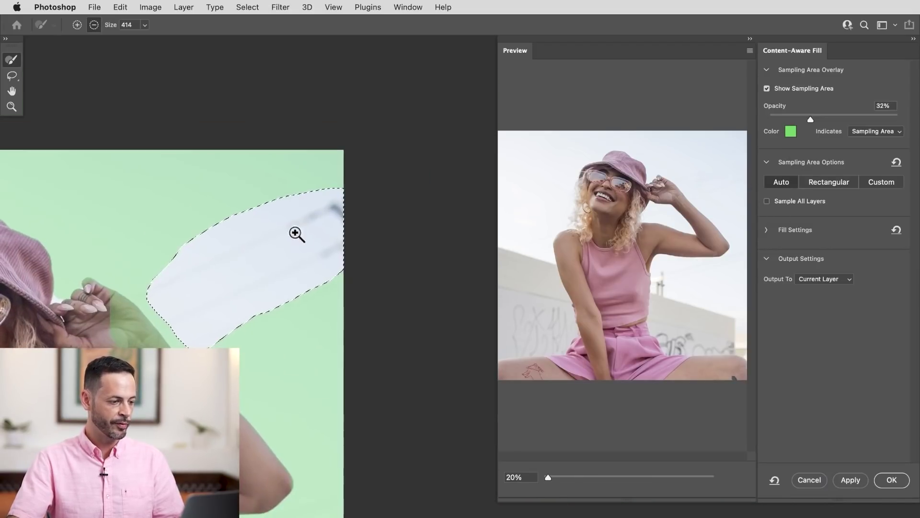
{"action": "scroll", "coordinate": [296, 232], "scroll_direction": "up", "scroll_amount": 4}
{"action": "scroll", "coordinate": [282, 259], "scroll_direction": "left", "scroll_amount": 3}
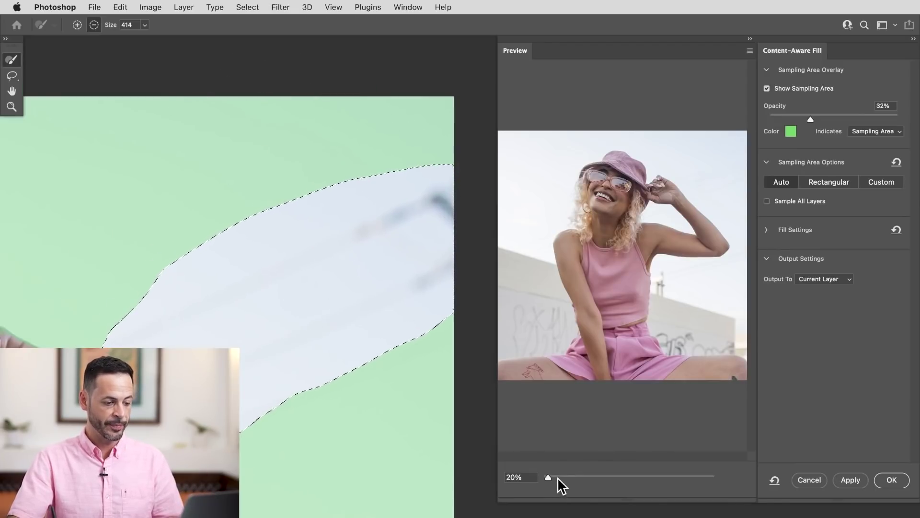
{"action": "left_click_drag", "start_coordinate": [548, 477], "coordinate": [572, 478]}
{"action": "left_click_drag", "start_coordinate": [657, 231], "coordinate": [565, 351]}
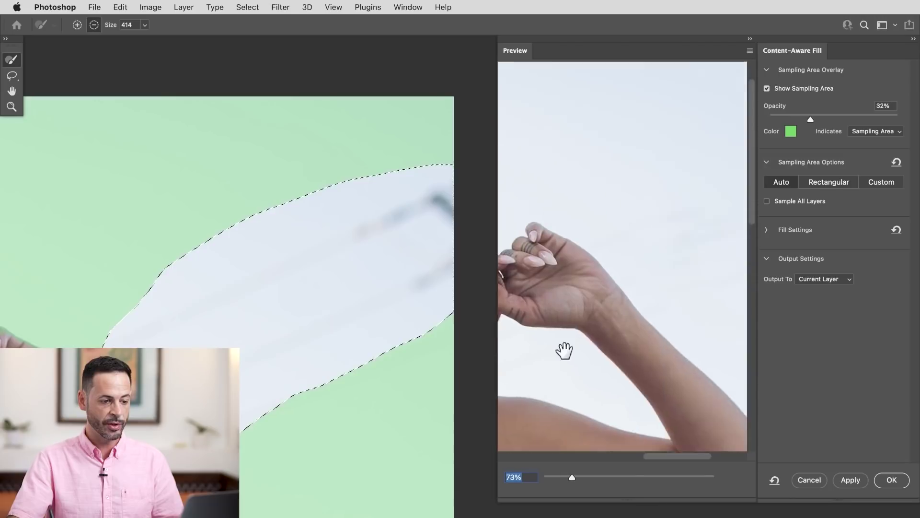
{"action": "scroll", "coordinate": [564, 350], "scroll_direction": "up", "scroll_amount": 3}
{"action": "scroll", "coordinate": [564, 351], "scroll_direction": "right", "scroll_amount": 3}
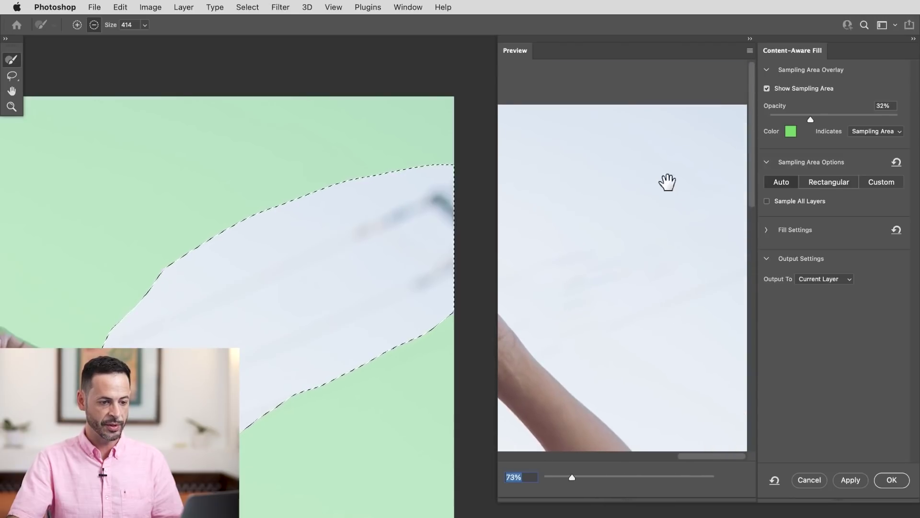
{"action": "scroll", "coordinate": [667, 181], "scroll_direction": "down", "scroll_amount": 2}
Step: Output the content-aware fill to the current layer, apply it and clear the selection
{"action": "left_click", "coordinate": [820, 279]}
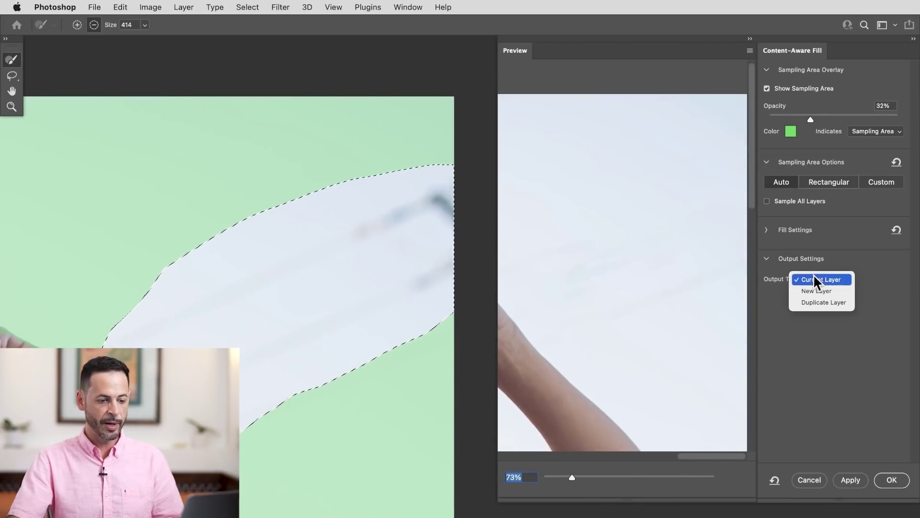
{"action": "left_click", "coordinate": [831, 277]}
{"action": "left_click", "coordinate": [895, 479]}
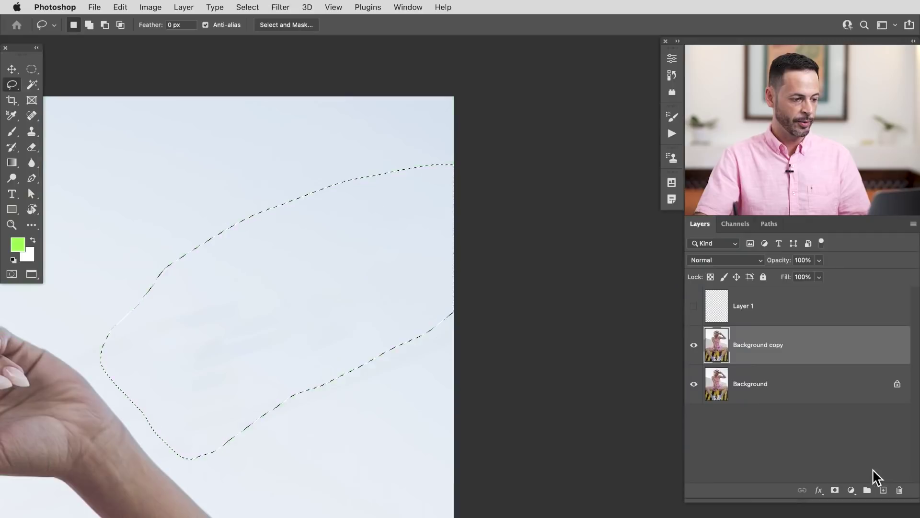
{"action": "key", "text": "super+d"}
Step: Lasso the utility pole and wires below the raised arm and open Content-Aware Fill for the selection
{"action": "left_click_drag", "start_coordinate": [347, 429], "coordinate": [337, 428]}
{"action": "left_click", "coordinate": [338, 430], "text": "alt"}
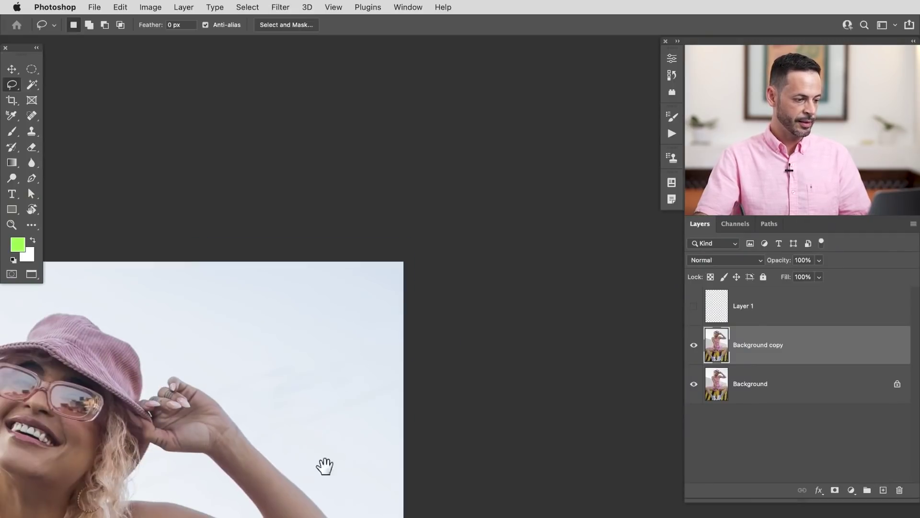
{"action": "left_click_drag", "start_coordinate": [325, 466], "coordinate": [483, 307]}
{"action": "left_click", "coordinate": [478, 281], "text": "super"}
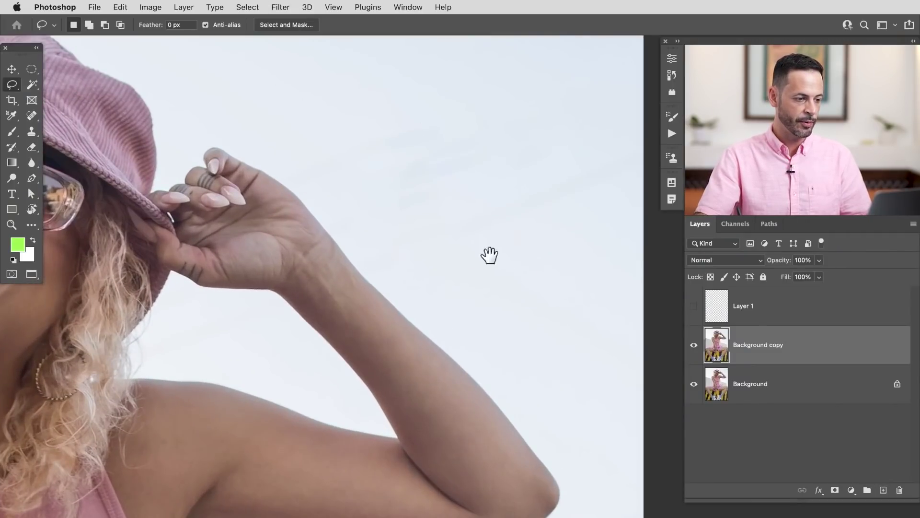
{"action": "left_click", "coordinate": [509, 278], "text": "alt"}
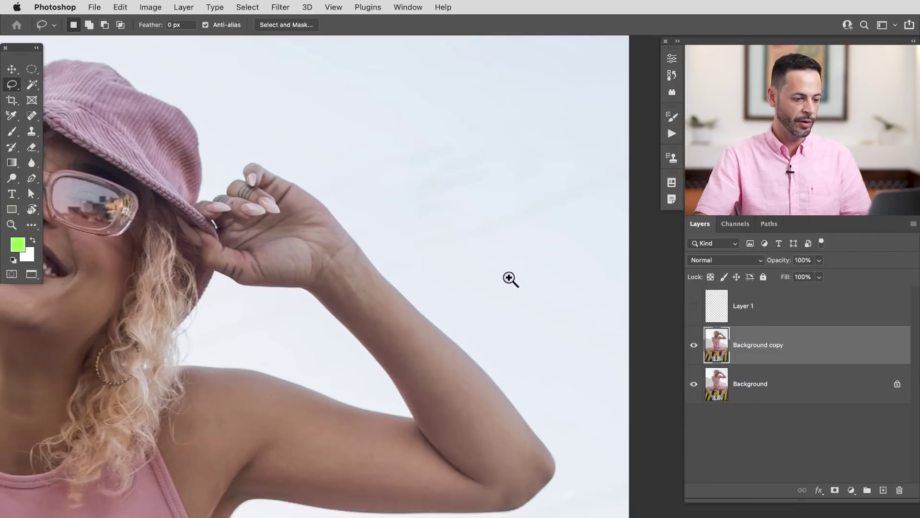
{"action": "left_click_drag", "start_coordinate": [498, 296], "coordinate": [523, 111]}
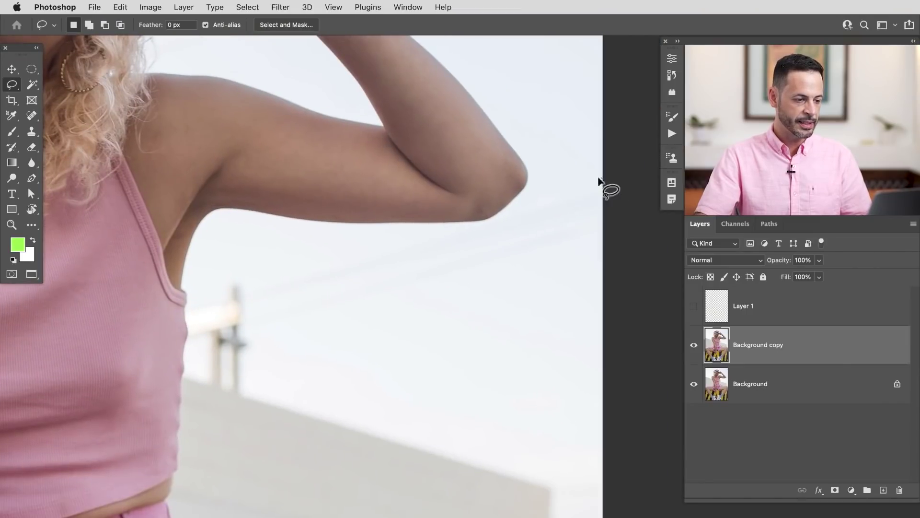
{"action": "left_click_drag", "start_coordinate": [388, 247], "coordinate": [210, 274]}
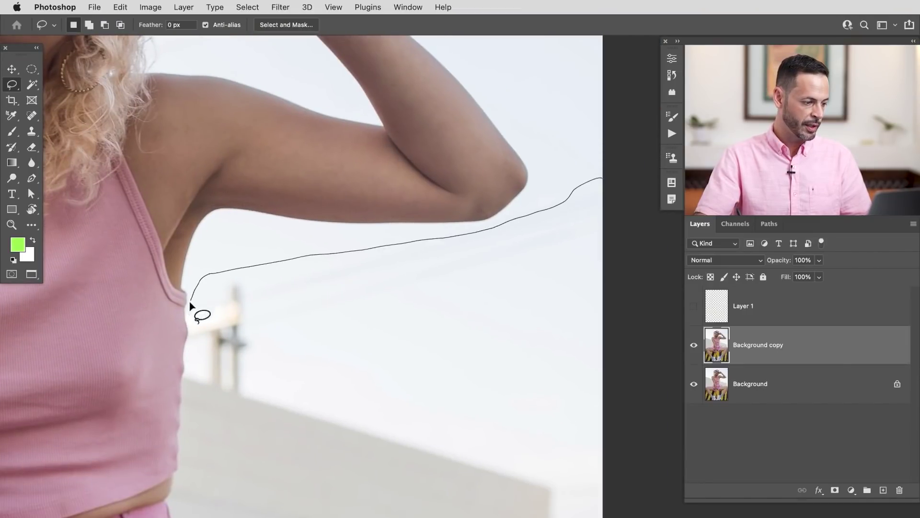
{"action": "mouse_move", "coordinate": [351, 335]}
{"action": "left_mouse_down"}
{"action": "mouse_move", "coordinate": [536, 292]}
{"action": "mouse_move", "coordinate": [652, 190]}
{"action": "left_mouse_up"}
{"action": "left_click", "coordinate": [120, 8]}
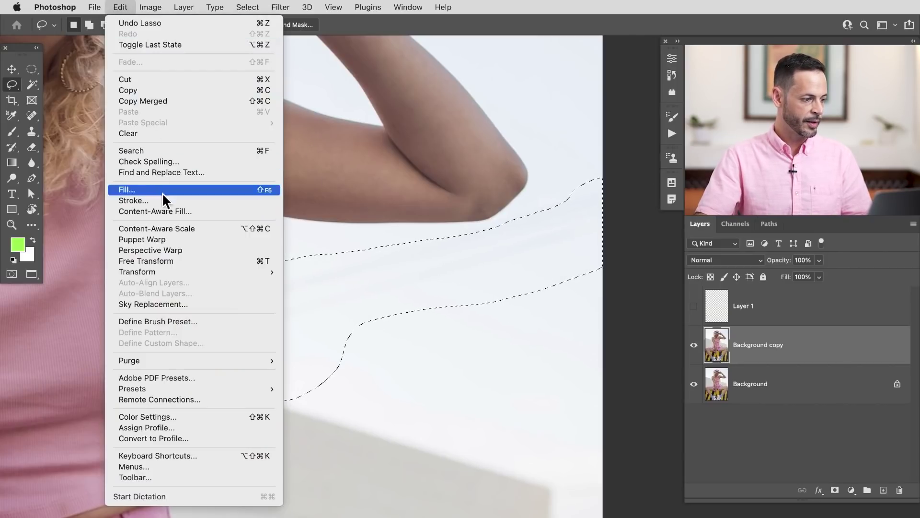
{"action": "left_click", "coordinate": [162, 211]}
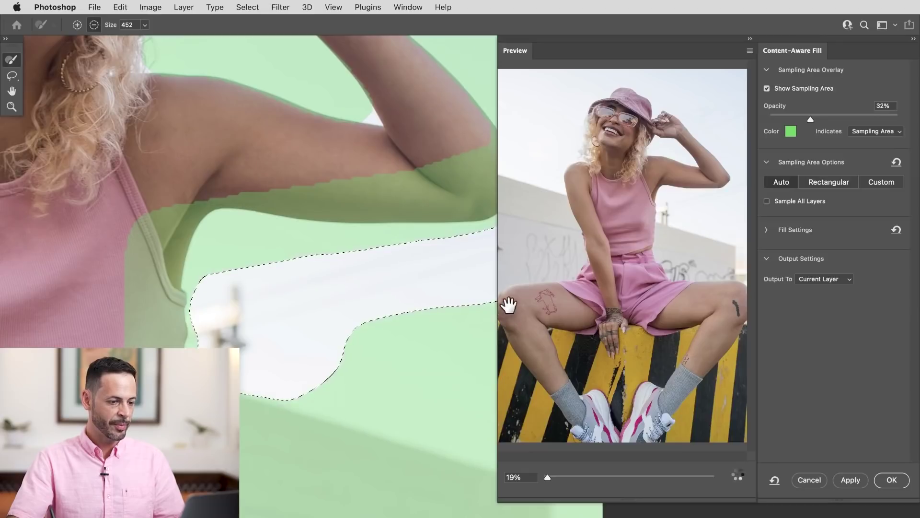
Step: Check the fill preview below the raised arm at 141% and 100% zoom and apply the fill to the current layer
{"action": "scroll", "coordinate": [638, 352], "scroll_direction": "up", "scroll_amount": 3}
{"action": "left_click_drag", "start_coordinate": [590, 478], "coordinate": [608, 480]}
{"action": "left_click_drag", "start_coordinate": [637, 359], "coordinate": [545, 252]}
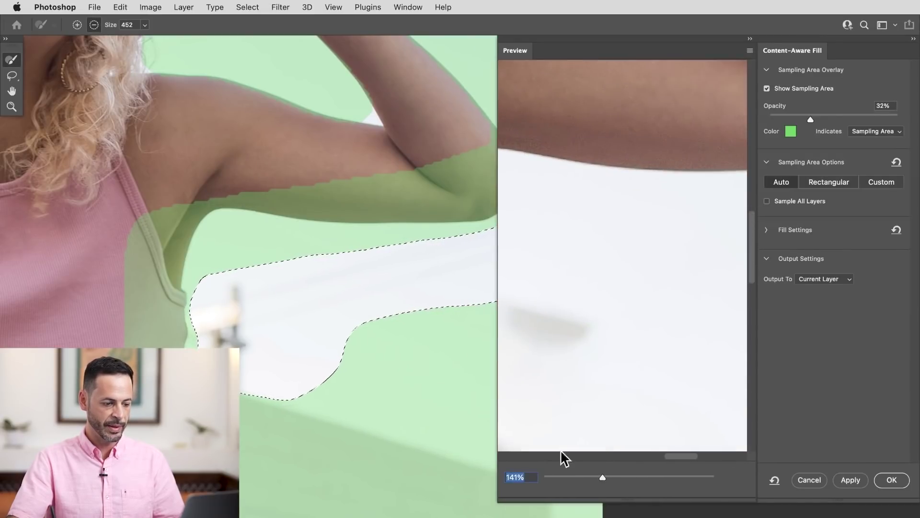
{"action": "left_click_drag", "start_coordinate": [603, 478], "coordinate": [585, 479]}
{"action": "left_click_drag", "start_coordinate": [637, 361], "coordinate": [580, 364]}
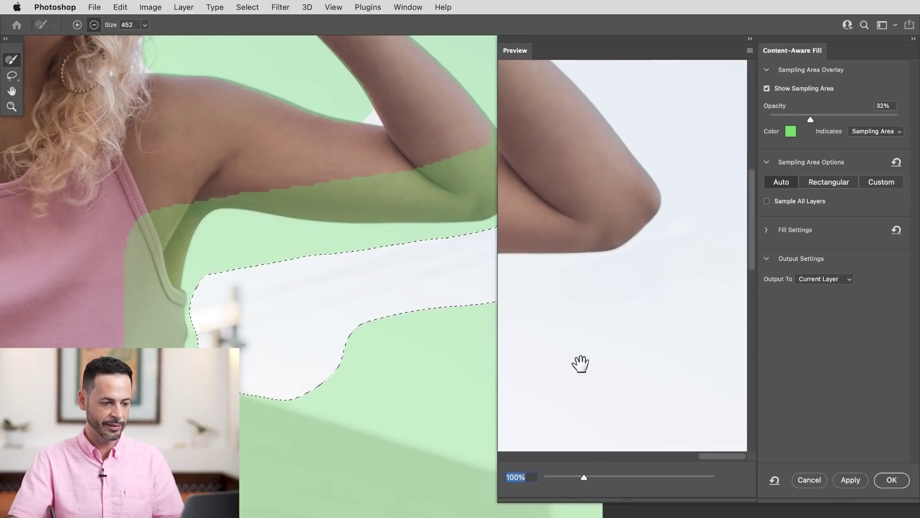
{"action": "left_click", "coordinate": [892, 480]}
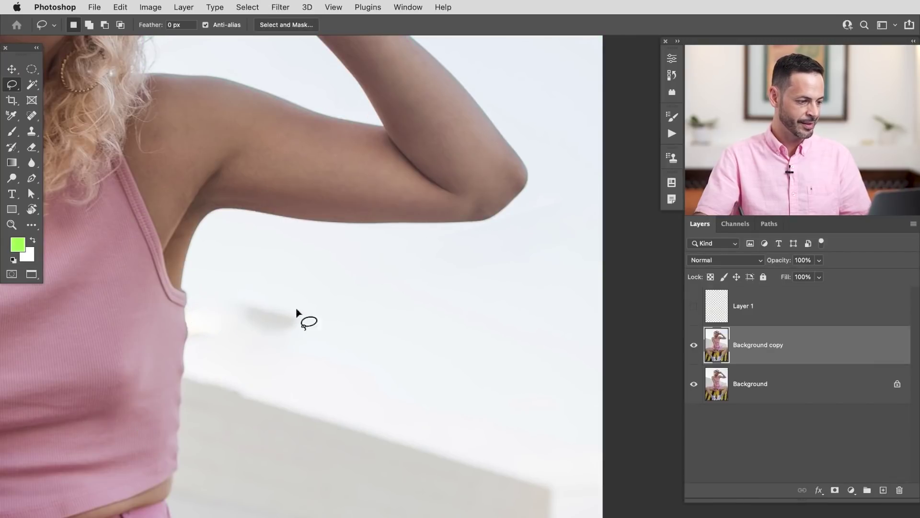
Step: Remove the lassoed dark smudge in the sky beside the tank top with Content-Aware Fill, output to the current layer
{"action": "left_click", "coordinate": [119, 7]}
{"action": "left_click", "coordinate": [157, 211]}
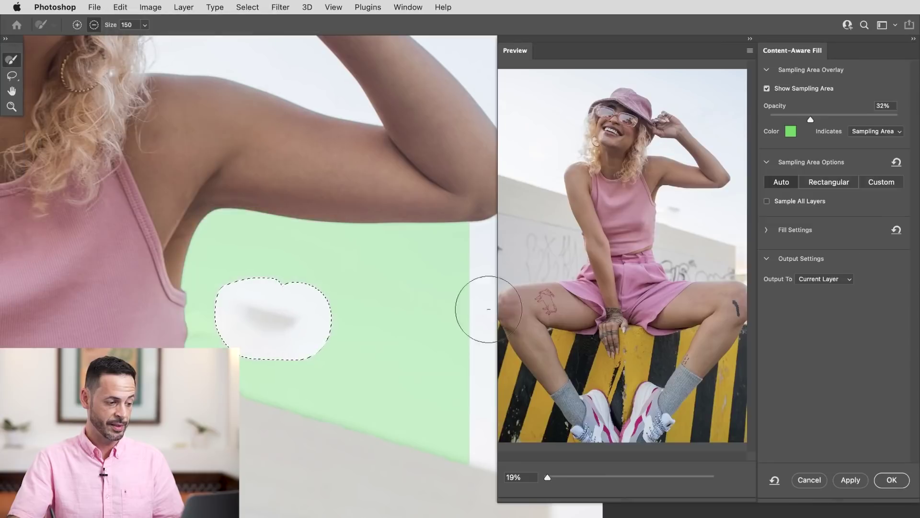
{"action": "scroll", "coordinate": [670, 304], "scroll_direction": "up", "scroll_amount": 5}
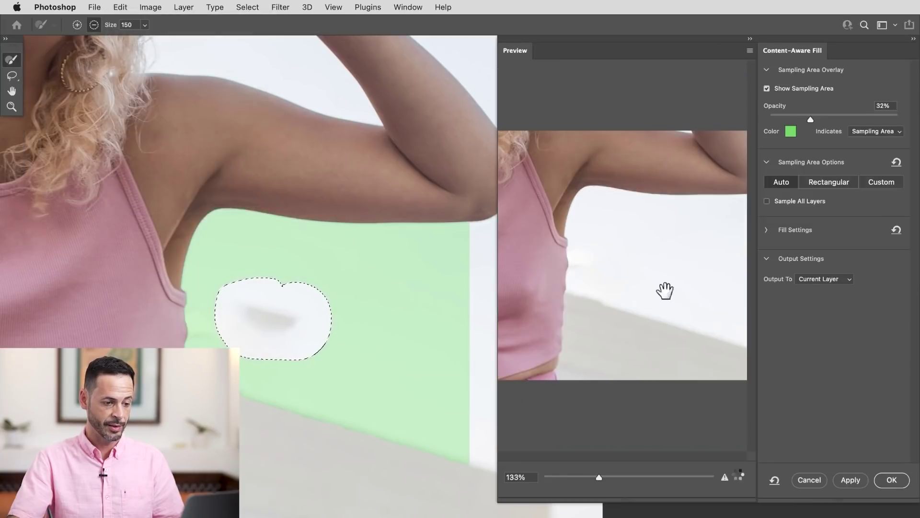
{"action": "left_click", "coordinate": [891, 480]}
Step: Lasso the small dark mark on the wall at the photo's left edge and remove it with Content-Aware Fill
{"action": "left_click_drag", "start_coordinate": [237, 451], "coordinate": [382, 355]}
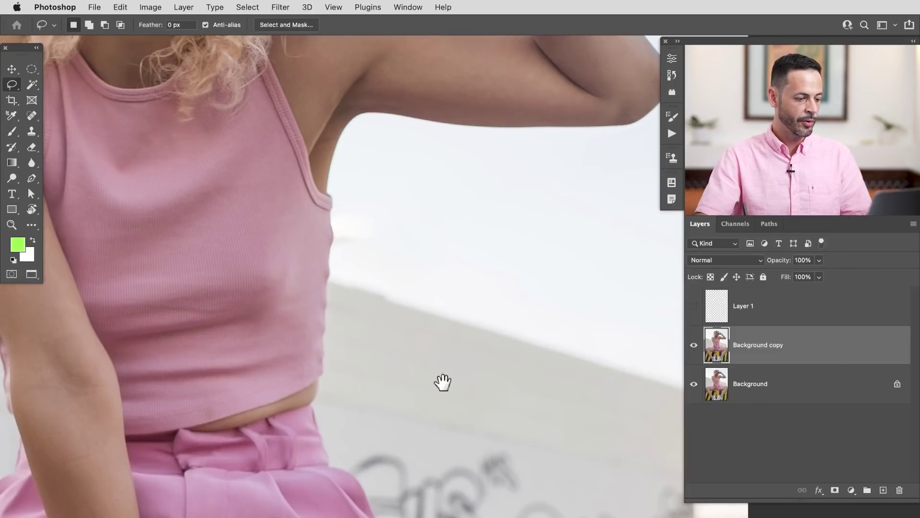
{"action": "left_click_drag", "start_coordinate": [467, 403], "coordinate": [429, 405]}
{"action": "left_click_drag", "start_coordinate": [336, 401], "coordinate": [558, 213]}
{"action": "left_click_drag", "start_coordinate": [188, 214], "coordinate": [217, 208]}
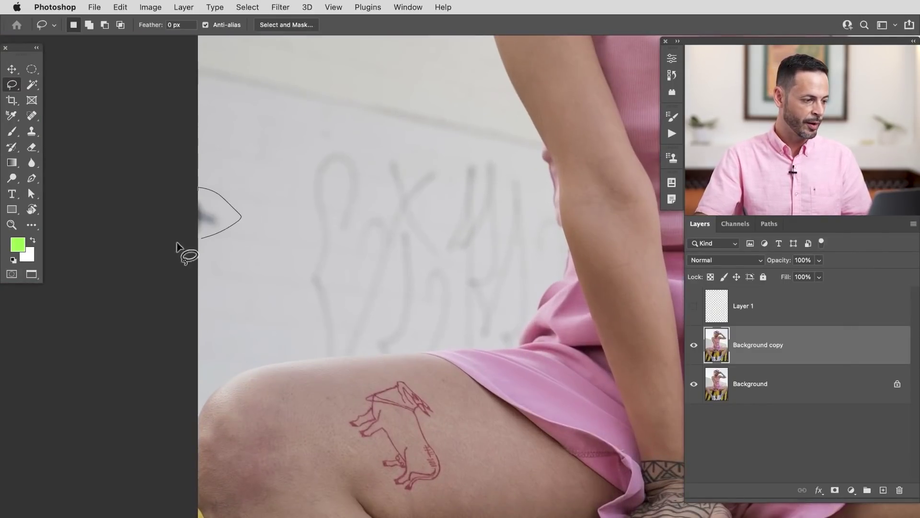
{"action": "left_click", "coordinate": [120, 7]}
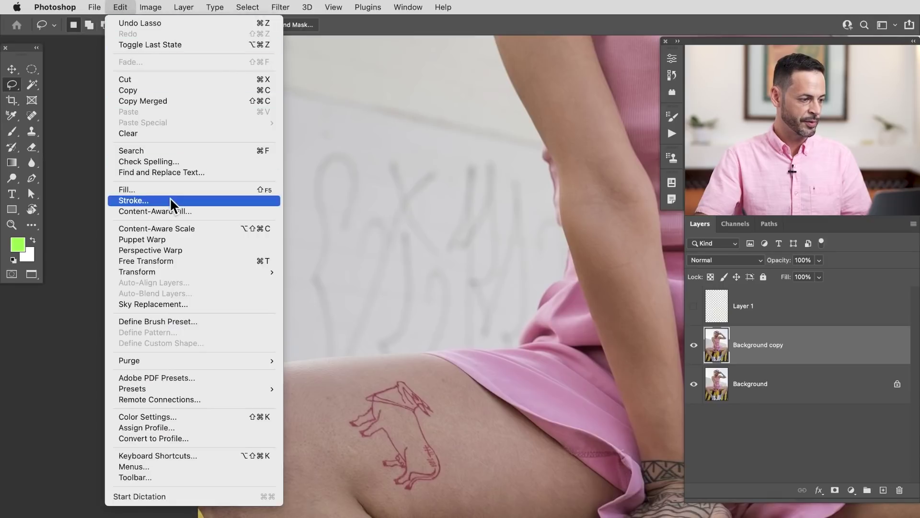
{"action": "left_click", "coordinate": [242, 206]}
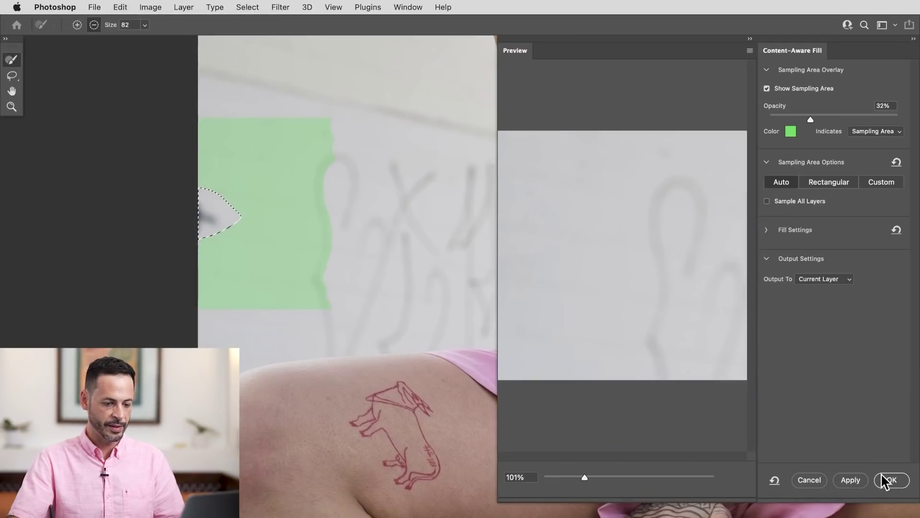
{"action": "left_click", "coordinate": [888, 480]}
Step: Examine the whole portrait and the sky above the raised arm for leftover retouching traces
{"action": "left_click_drag", "start_coordinate": [531, 501], "coordinate": [460, 334]}
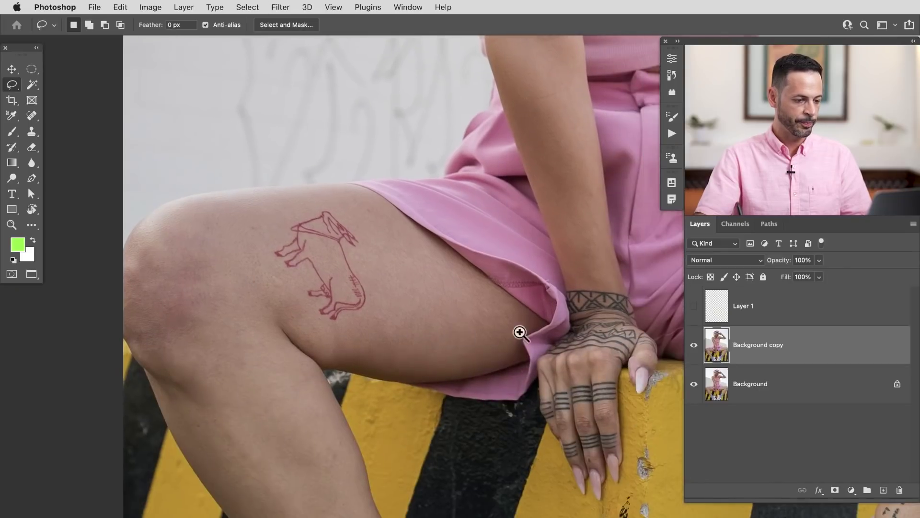
{"action": "left_click", "coordinate": [519, 331], "text": "alt"}
{"action": "left_click_drag", "start_coordinate": [511, 308], "coordinate": [372, 436]}
{"action": "left_click", "coordinate": [518, 359], "text": "alt"}
{"action": "left_click_drag", "start_coordinate": [516, 344], "coordinate": [431, 386]}
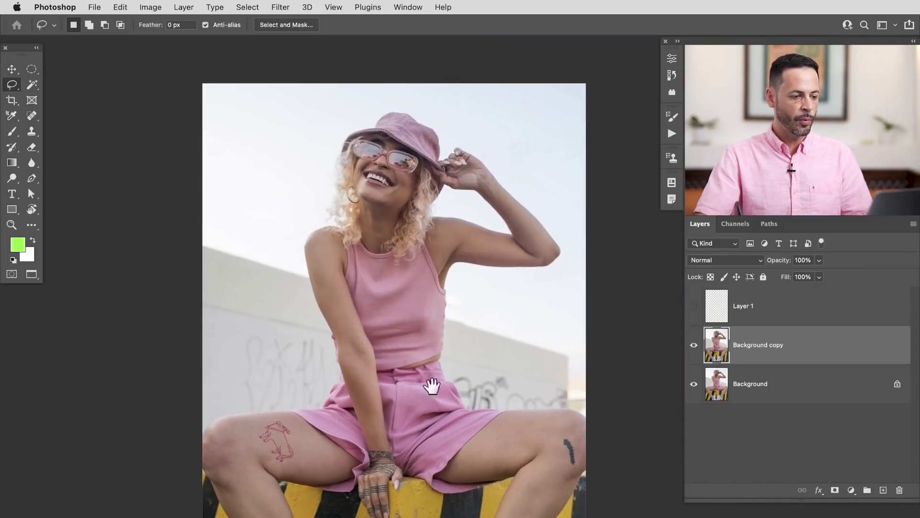
{"action": "left_click_drag", "start_coordinate": [555, 328], "coordinate": [515, 326]}
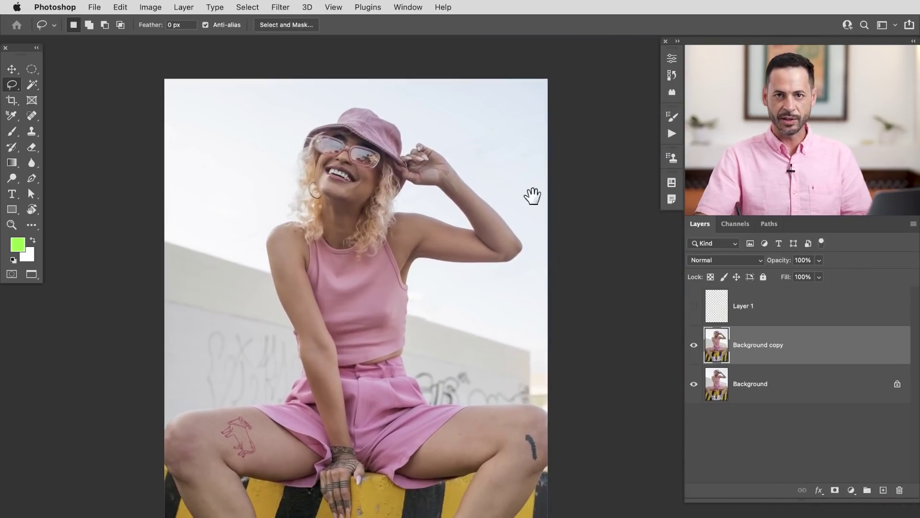
{"action": "left_click_drag", "start_coordinate": [498, 178], "coordinate": [536, 249]}
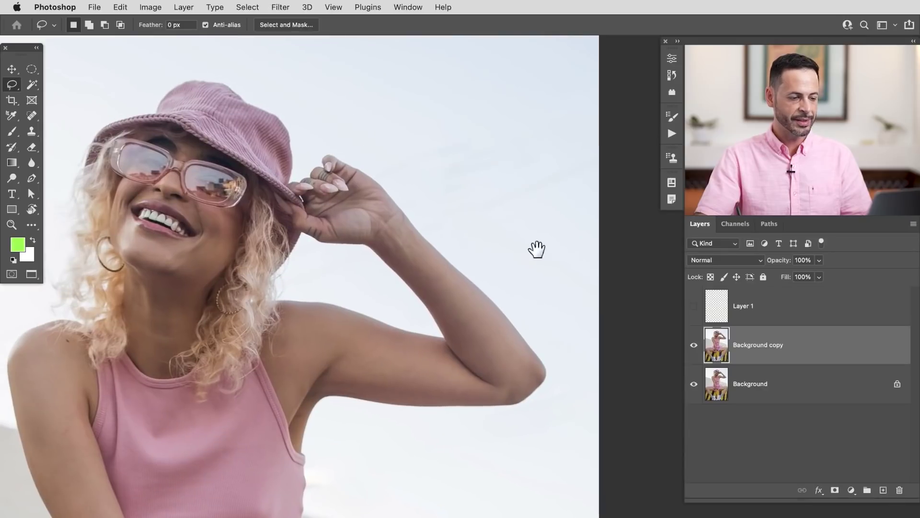
{"action": "left_click_drag", "start_coordinate": [521, 215], "coordinate": [531, 194]}
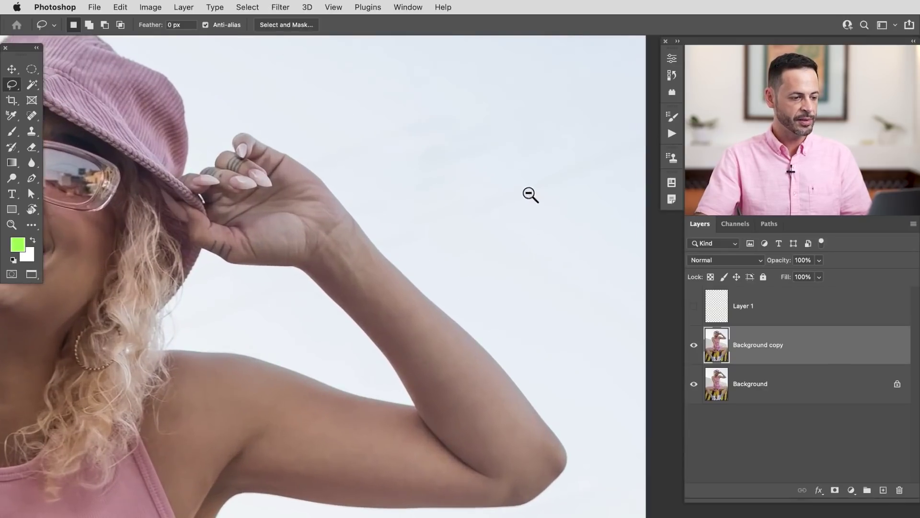
{"action": "left_click_drag", "start_coordinate": [556, 229], "coordinate": [527, 312]}
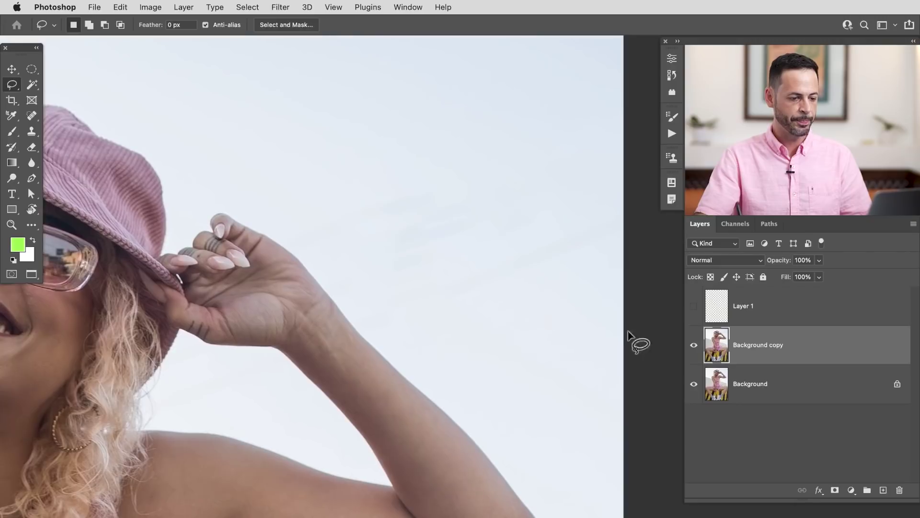
Step: Add a new empty layer above the Background copy and activate the Healing Brush set to sample Current & Below
{"action": "left_click", "coordinate": [883, 490]}
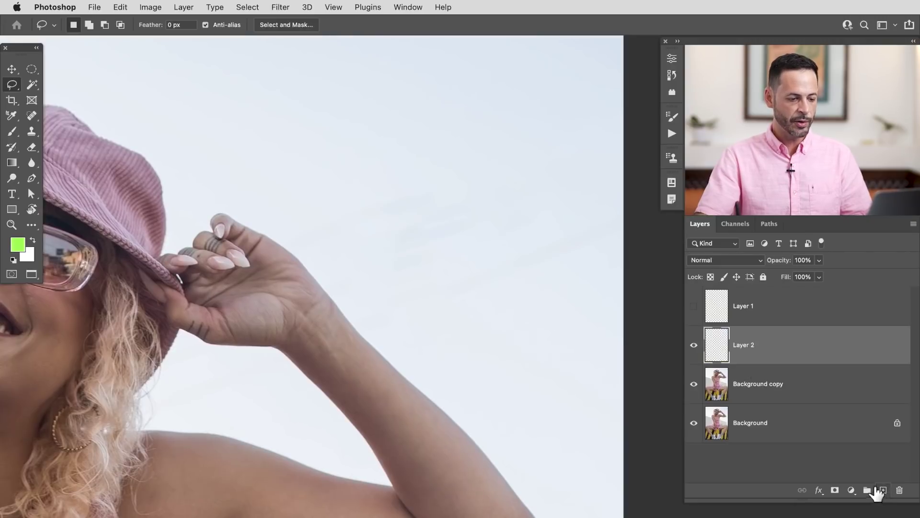
{"action": "left_click", "coordinate": [32, 126]}
{"action": "left_click", "coordinate": [33, 115]}
{"action": "left_click", "coordinate": [83, 125]}
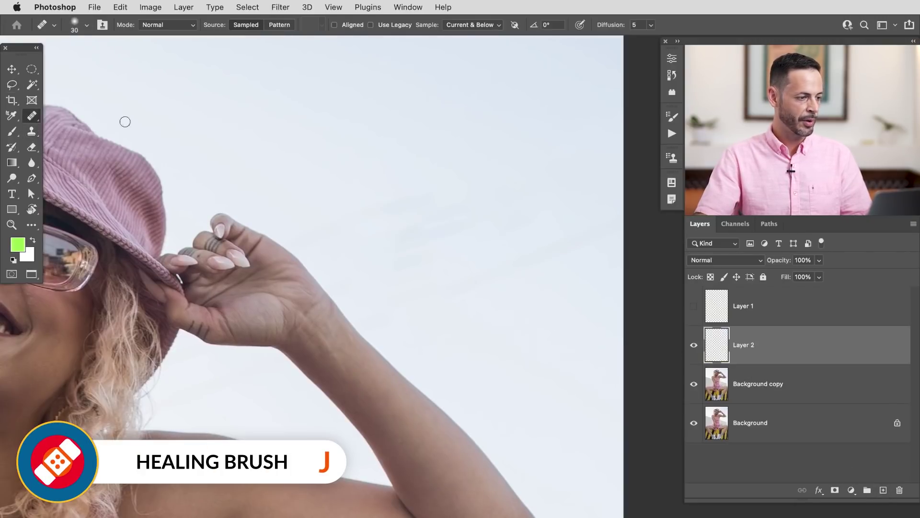
Step: Sample clean sky and heal the blotchy traces above the raised arm with a Healing Brush of size 175
{"action": "left_click_drag", "start_coordinate": [289, 138], "coordinate": [294, 203]}
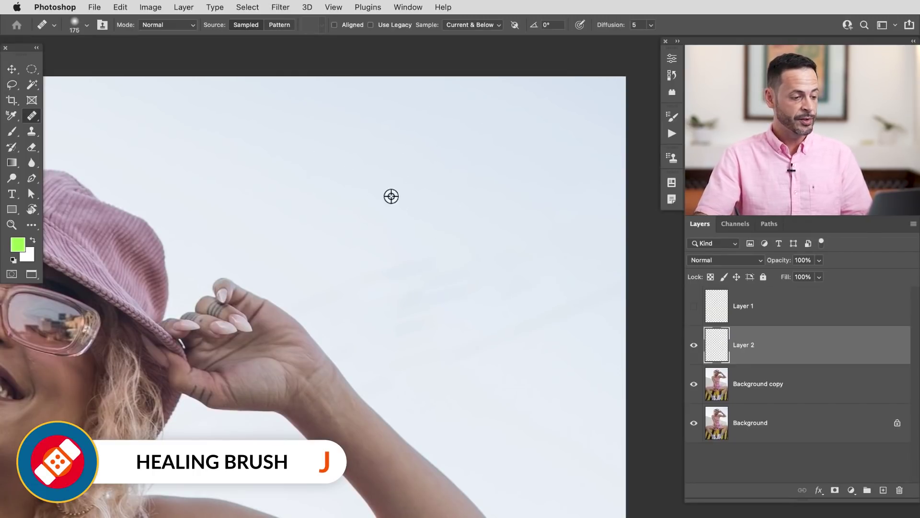
{"action": "left_click_drag", "start_coordinate": [469, 369], "coordinate": [442, 323]}
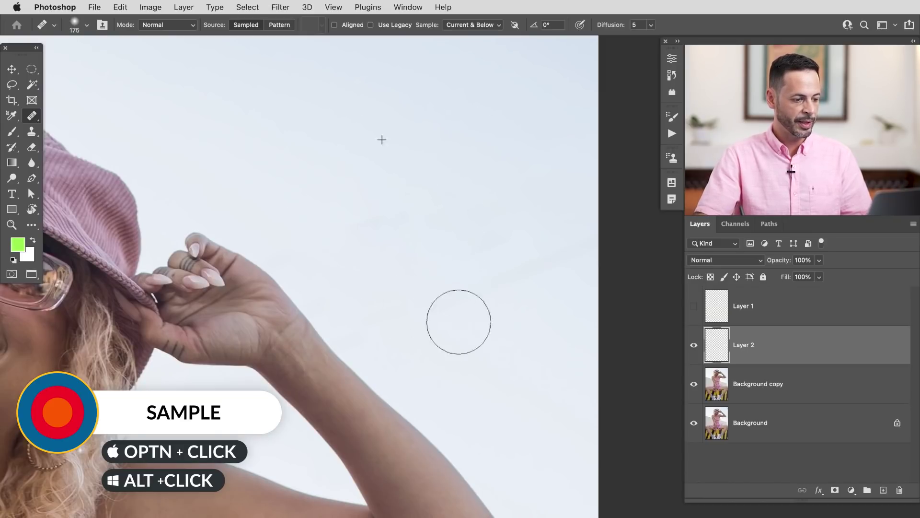
{"action": "left_click_drag", "start_coordinate": [494, 360], "coordinate": [471, 361]}
{"action": "mouse_move", "coordinate": [481, 396]}
{"action": "left_mouse_down"}
{"action": "mouse_move", "coordinate": [517, 316]}
{"action": "mouse_move", "coordinate": [565, 321]}
{"action": "left_mouse_up"}
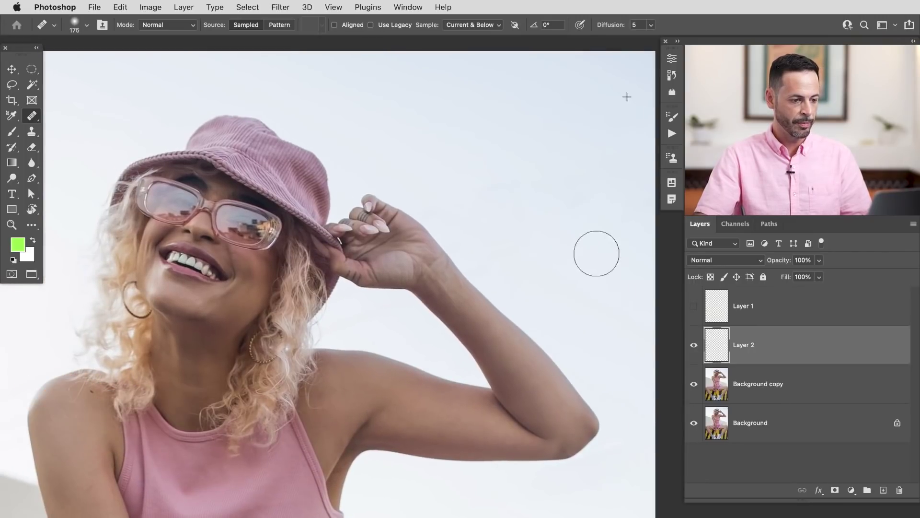
Step: Try to heal the bright blemish in the sky beside the tank top with the Healing Brush
{"action": "left_click_drag", "start_coordinate": [473, 255], "coordinate": [417, 87]}
{"action": "left_click_drag", "start_coordinate": [374, 330], "coordinate": [468, 330]}
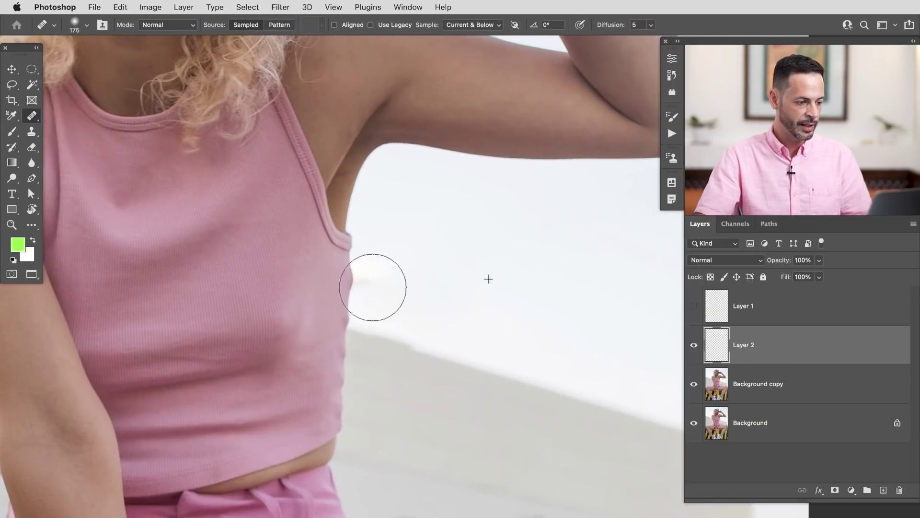
{"action": "left_click_drag", "start_coordinate": [458, 353], "coordinate": [524, 343]}
{"action": "left_click_drag", "start_coordinate": [363, 386], "coordinate": [366, 413]}
{"action": "left_click_drag", "start_coordinate": [525, 353], "coordinate": [552, 346]}
{"action": "left_click_drag", "start_coordinate": [532, 332], "coordinate": [454, 364]}
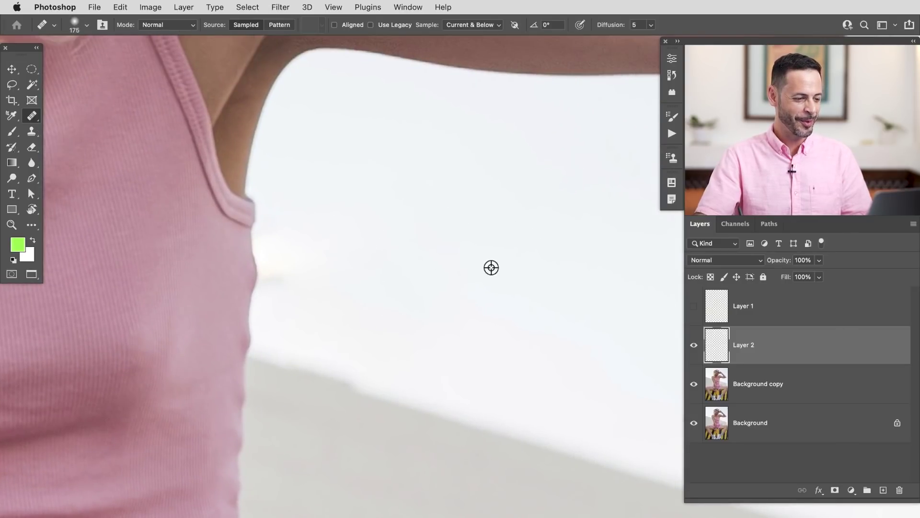
{"action": "mouse_move", "coordinate": [297, 283]}
{"action": "left_mouse_down"}
{"action": "mouse_move", "coordinate": [275, 303]}
{"action": "mouse_move", "coordinate": [261, 272]}
{"action": "mouse_move", "coordinate": [251, 299]}
{"action": "mouse_move", "coordinate": [257, 274]}
{"action": "mouse_move", "coordinate": [320, 262]}
{"action": "mouse_move", "coordinate": [418, 266]}
{"action": "mouse_move", "coordinate": [284, 347]}
{"action": "mouse_move", "coordinate": [268, 311]}
{"action": "left_mouse_up"}
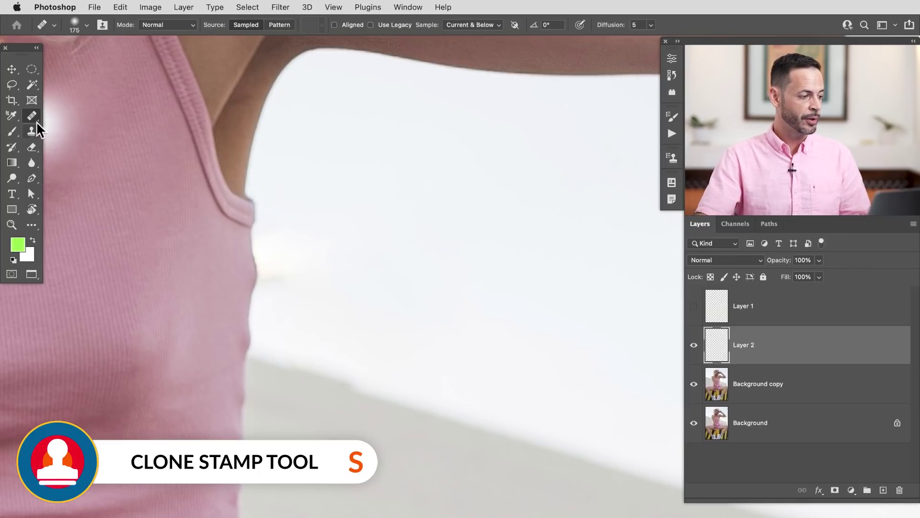
Step: Clone clean sky over the bright blemish beside the tank top using the Clone Stamp, starting at brush size 162
{"action": "left_click", "coordinate": [30, 133]}
{"action": "right_click", "coordinate": [30, 133]}
{"action": "left_click", "coordinate": [72, 131]}
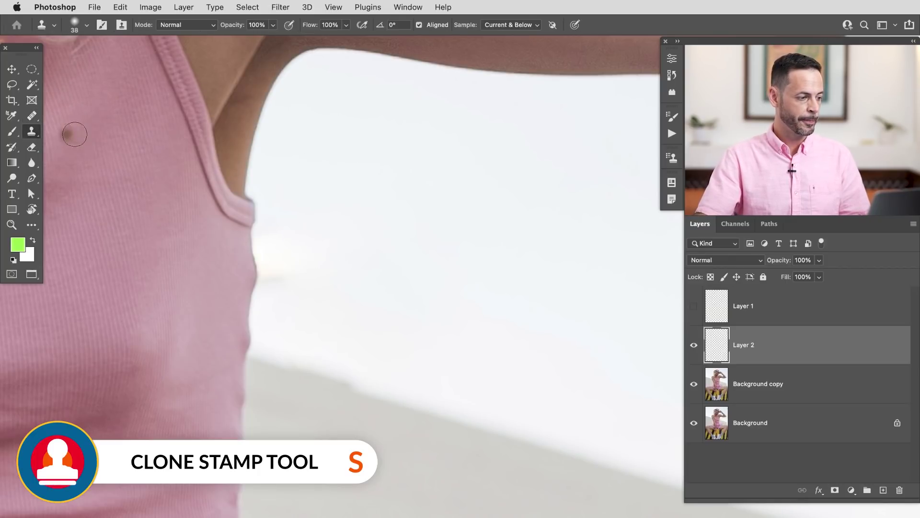
{"action": "left_click_drag", "start_coordinate": [317, 286], "coordinate": [380, 287]}
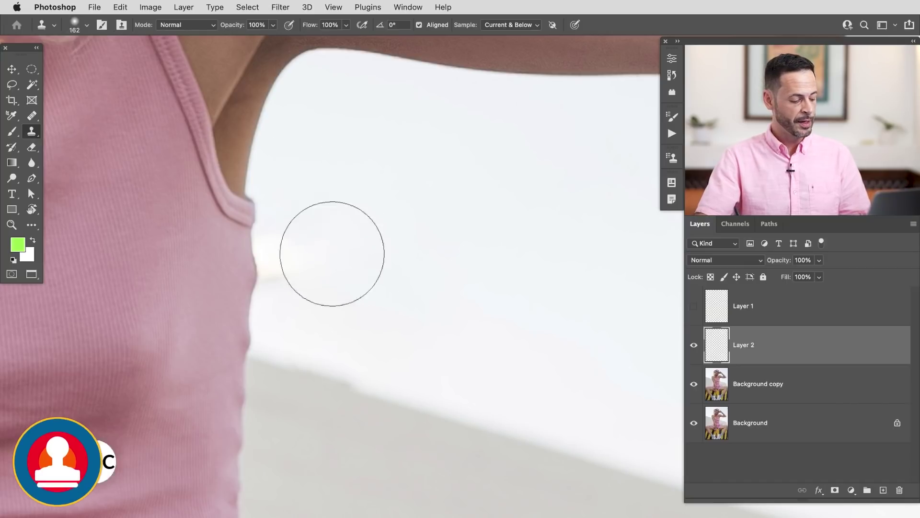
{"action": "left_click", "coordinate": [357, 285], "text": "alt"}
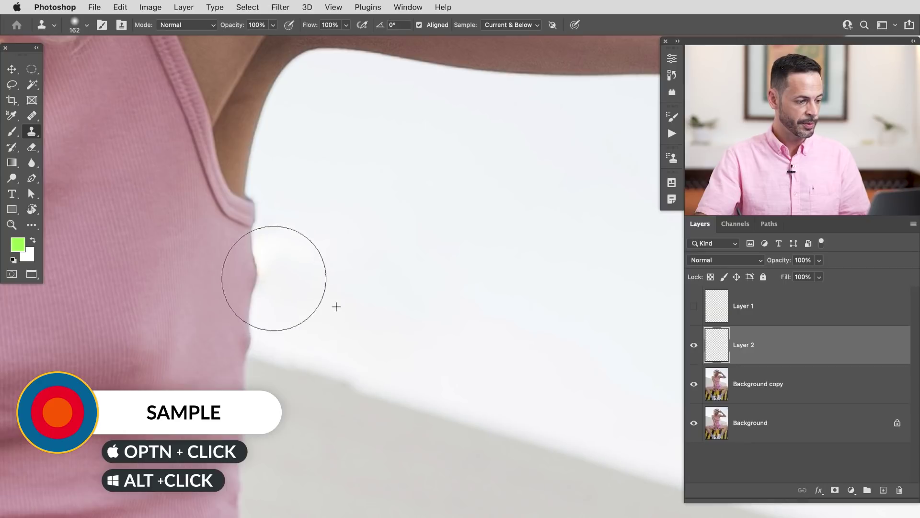
{"action": "left_click_drag", "start_coordinate": [280, 290], "coordinate": [236, 283]}
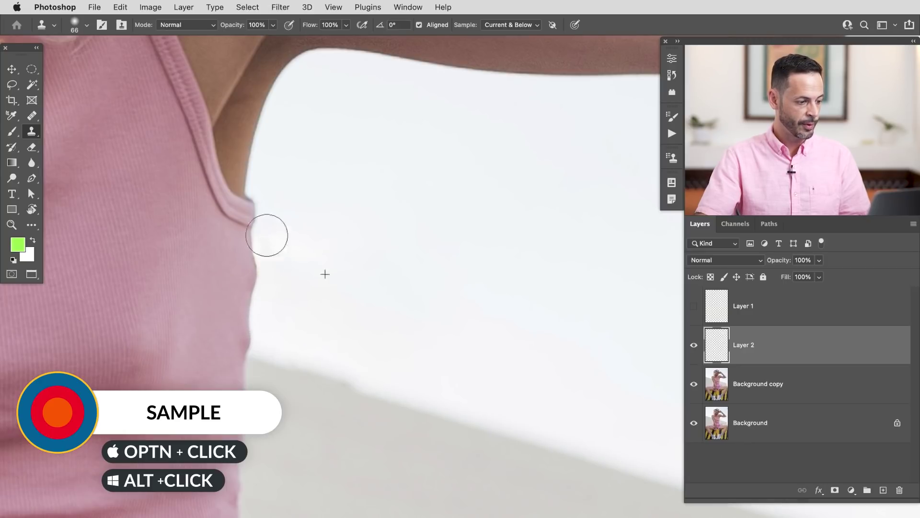
Step: Smooth the uneven upper edge of the wall beside the tank top with the Clone Stamp at size 165
{"action": "left_click_drag", "start_coordinate": [360, 372], "coordinate": [405, 394]}
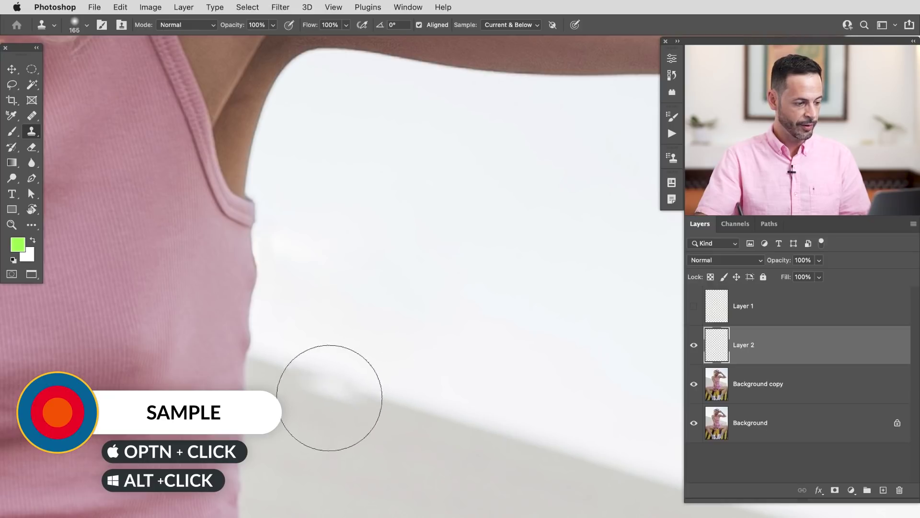
{"action": "mouse_move", "coordinate": [338, 390]}
{"action": "left_mouse_down"}
{"action": "mouse_move", "coordinate": [311, 367]}
{"action": "mouse_move", "coordinate": [322, 357]}
{"action": "mouse_move", "coordinate": [335, 362]}
{"action": "mouse_move", "coordinate": [306, 356]}
{"action": "mouse_move", "coordinate": [382, 382]}
{"action": "left_mouse_up"}
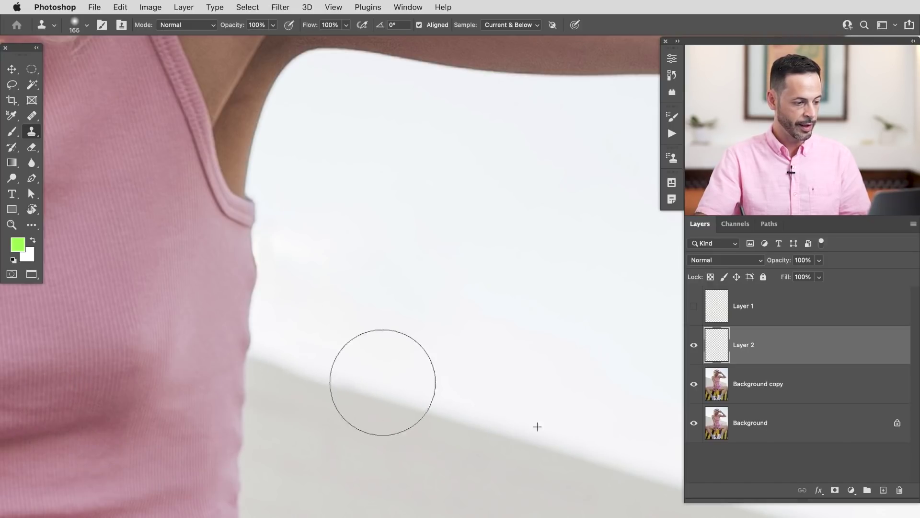
{"action": "mouse_move", "coordinate": [447, 420]}
{"action": "left_mouse_down"}
{"action": "mouse_move", "coordinate": [405, 432]}
{"action": "mouse_move", "coordinate": [443, 384]}
{"action": "left_mouse_up"}
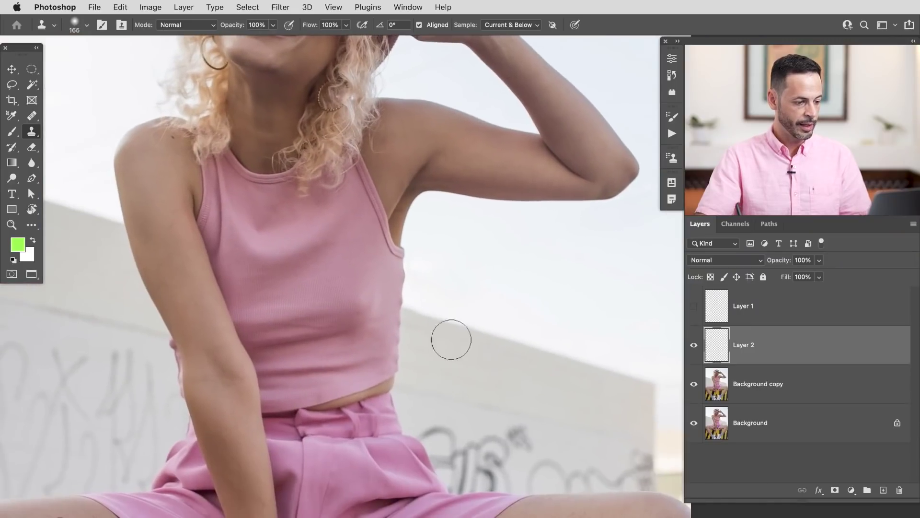
{"action": "key", "text": "super+z"}
{"action": "left_click_drag", "start_coordinate": [441, 340], "coordinate": [496, 331], "text": "super"}
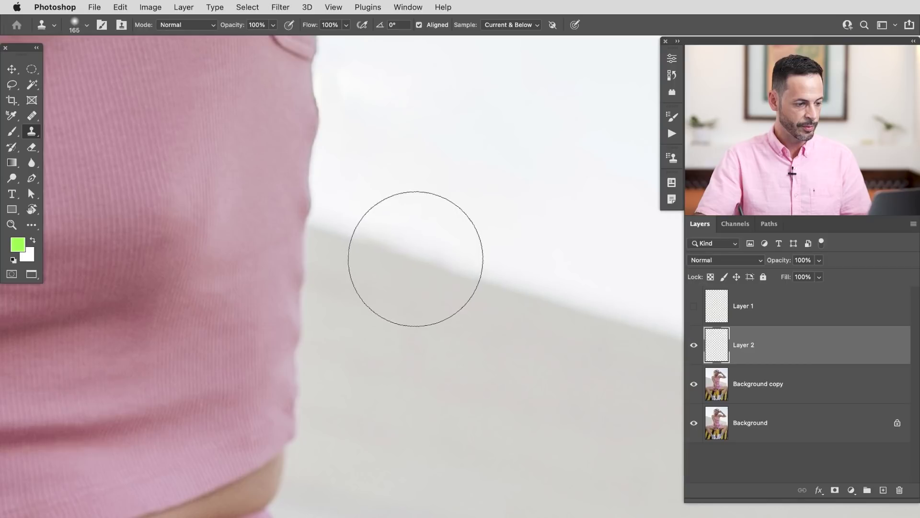
{"action": "mouse_move", "coordinate": [415, 258]}
{"action": "left_mouse_down"}
{"action": "mouse_move", "coordinate": [442, 266]}
{"action": "mouse_move", "coordinate": [384, 246]}
{"action": "mouse_move", "coordinate": [489, 272]}
{"action": "mouse_move", "coordinate": [394, 250]}
{"action": "left_mouse_up"}
Step: Clone clean wall over the small scribble and adjacent graffiti strokes above the thigh with the Clone Stamp at size 165
{"action": "left_click_drag", "start_coordinate": [535, 331], "coordinate": [492, 335]}
{"action": "left_click_drag", "start_coordinate": [477, 404], "coordinate": [556, 411]}
{"action": "left_click_drag", "start_coordinate": [556, 411], "coordinate": [413, 334]}
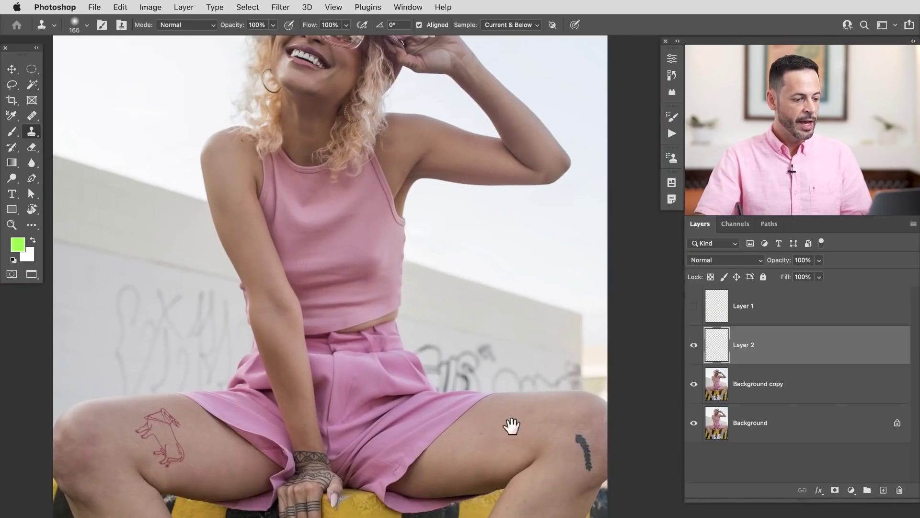
{"action": "scroll", "coordinate": [511, 390], "scroll_direction": "up", "scroll_amount": 5}
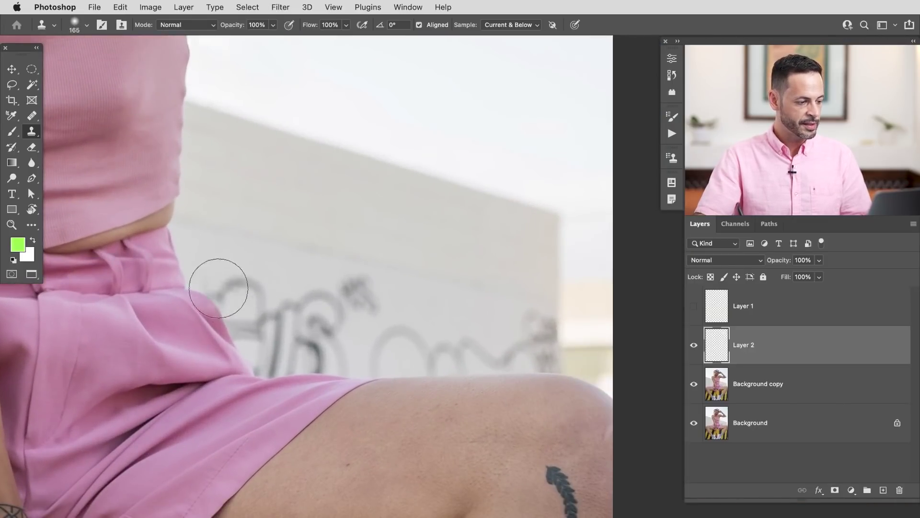
{"action": "scroll", "coordinate": [444, 322], "scroll_direction": "up", "scroll_amount": 3}
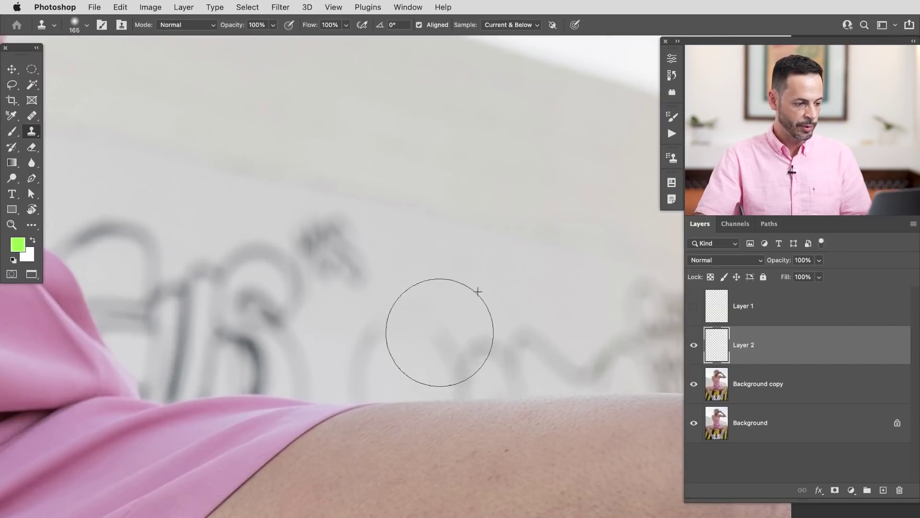
{"action": "left_click", "coordinate": [423, 303], "text": "alt"}
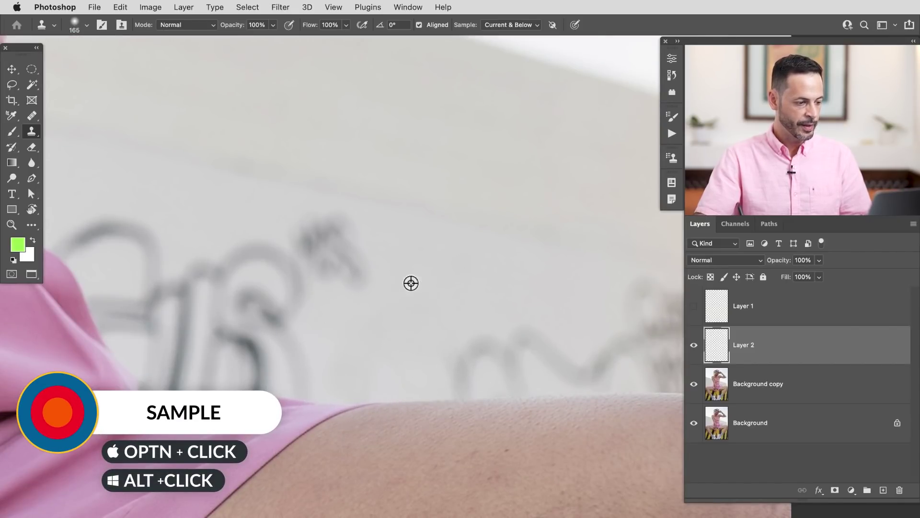
{"action": "mouse_move", "coordinate": [386, 266]}
{"action": "left_mouse_down"}
{"action": "mouse_move", "coordinate": [333, 262]}
{"action": "mouse_move", "coordinate": [373, 274]}
{"action": "mouse_move", "coordinate": [323, 212]}
{"action": "mouse_move", "coordinate": [311, 243]}
{"action": "mouse_move", "coordinate": [358, 282]}
{"action": "mouse_move", "coordinate": [286, 226]}
{"action": "mouse_move", "coordinate": [322, 256]}
{"action": "mouse_move", "coordinate": [296, 301]}
{"action": "mouse_move", "coordinate": [277, 304]}
{"action": "mouse_move", "coordinate": [265, 278]}
{"action": "mouse_move", "coordinate": [237, 276]}
{"action": "mouse_move", "coordinate": [263, 252]}
{"action": "mouse_move", "coordinate": [296, 279]}
{"action": "mouse_move", "coordinate": [245, 329]}
{"action": "mouse_move", "coordinate": [212, 295]}
{"action": "mouse_move", "coordinate": [341, 277]}
{"action": "left_mouse_up"}
{"action": "left_click", "coordinate": [392, 302], "text": "alt"}
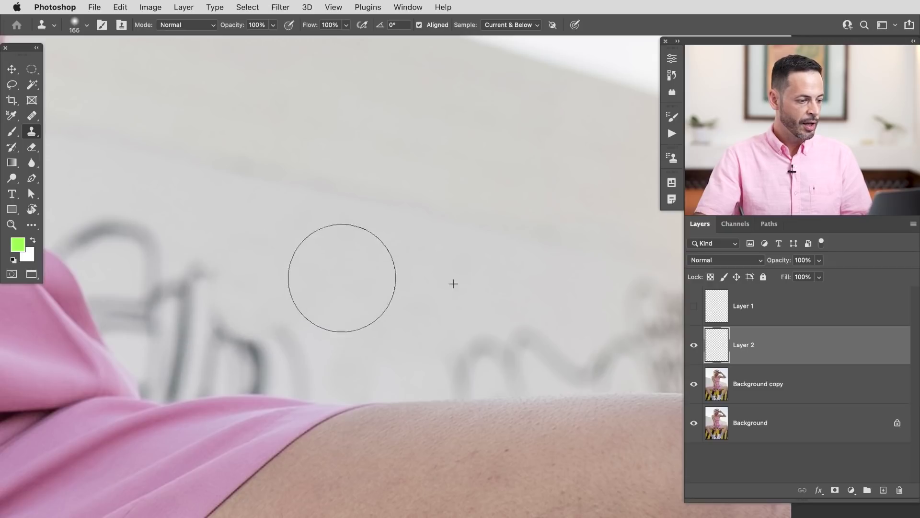
Step: Clone clean wall over the graffiti letters above the hem of the shorts, enlarging the Clone Stamp to 209
{"action": "left_click", "coordinate": [353, 279], "text": "alt"}
{"action": "mouse_move", "coordinate": [270, 323]}
{"action": "left_mouse_down"}
{"action": "mouse_move", "coordinate": [298, 331]}
{"action": "mouse_move", "coordinate": [308, 373]}
{"action": "mouse_move", "coordinate": [296, 391]}
{"action": "mouse_move", "coordinate": [304, 375]}
{"action": "mouse_move", "coordinate": [259, 382]}
{"action": "mouse_move", "coordinate": [215, 318]}
{"action": "mouse_move", "coordinate": [194, 392]}
{"action": "mouse_move", "coordinate": [190, 376]}
{"action": "left_mouse_up"}
{"action": "left_click_drag", "start_coordinate": [271, 346], "coordinate": [300, 342], "text": "ctrl+alt"}
{"action": "left_click", "coordinate": [343, 280], "text": "alt"}
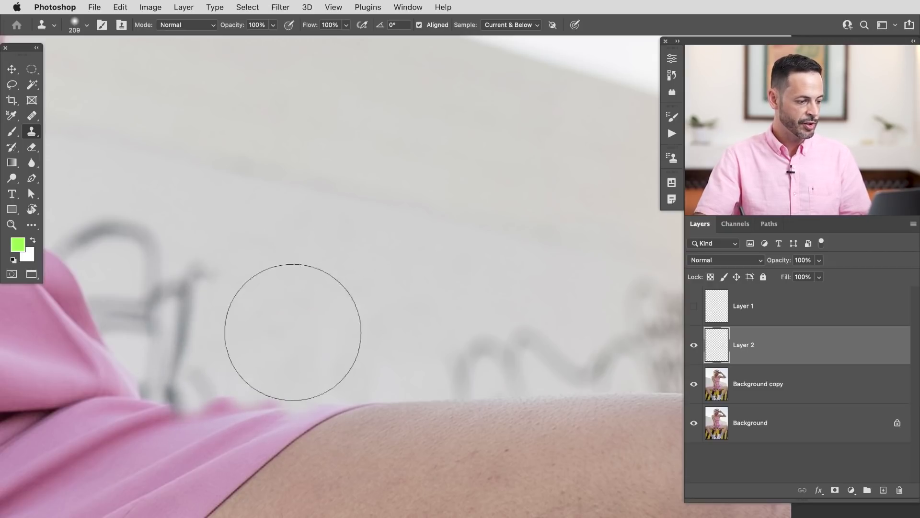
{"action": "mouse_move", "coordinate": [226, 363]}
{"action": "left_mouse_down"}
{"action": "mouse_move", "coordinate": [276, 358]}
{"action": "mouse_move", "coordinate": [217, 382]}
{"action": "mouse_move", "coordinate": [266, 327]}
{"action": "mouse_move", "coordinate": [264, 343]}
{"action": "mouse_move", "coordinate": [307, 361]}
{"action": "left_mouse_up"}
{"action": "left_click", "coordinate": [351, 275], "text": "alt"}
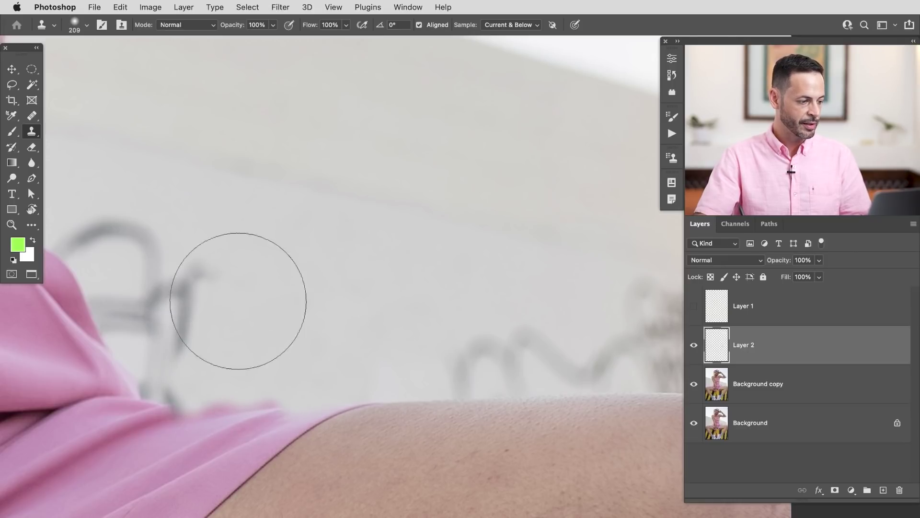
Step: Clone clean wall over the remaining graffiti letters beside the hip of the shorts with the Clone Stamp
{"action": "mouse_move", "coordinate": [238, 300]}
{"action": "left_mouse_down"}
{"action": "mouse_move", "coordinate": [209, 285]}
{"action": "mouse_move", "coordinate": [198, 339]}
{"action": "left_mouse_up"}
{"action": "left_click", "coordinate": [228, 327], "text": "alt"}
{"action": "left_click_drag", "start_coordinate": [189, 379], "coordinate": [164, 411]}
{"action": "left_click_drag", "start_coordinate": [248, 365], "coordinate": [383, 384]}
{"action": "left_click", "coordinate": [404, 302], "text": "alt"}
{"action": "mouse_move", "coordinate": [255, 258]}
{"action": "left_mouse_down"}
{"action": "mouse_move", "coordinate": [230, 255]}
{"action": "mouse_move", "coordinate": [187, 269]}
{"action": "mouse_move", "coordinate": [254, 244]}
{"action": "mouse_move", "coordinate": [240, 329]}
{"action": "mouse_move", "coordinate": [260, 322]}
{"action": "mouse_move", "coordinate": [243, 333]}
{"action": "mouse_move", "coordinate": [279, 302]}
{"action": "mouse_move", "coordinate": [197, 240]}
{"action": "left_mouse_up"}
{"action": "left_click", "coordinate": [364, 318], "text": "alt"}
{"action": "left_click_drag", "start_coordinate": [404, 354], "coordinate": [265, 353]}
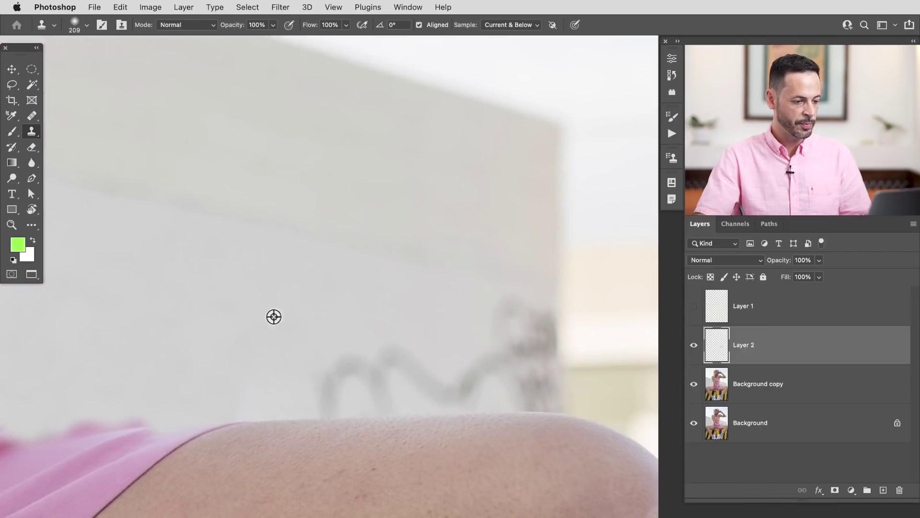
Step: Clone clean wall over the wavy graffiti above the bare thigh, working towards the wall's outer corner
{"action": "left_click", "coordinate": [251, 307], "text": "alt"}
{"action": "mouse_move", "coordinate": [343, 341]}
{"action": "left_mouse_down"}
{"action": "mouse_move", "coordinate": [304, 382]}
{"action": "mouse_move", "coordinate": [349, 388]}
{"action": "mouse_move", "coordinate": [396, 378]}
{"action": "mouse_move", "coordinate": [388, 386]}
{"action": "mouse_move", "coordinate": [357, 374]}
{"action": "mouse_move", "coordinate": [455, 375]}
{"action": "left_mouse_up"}
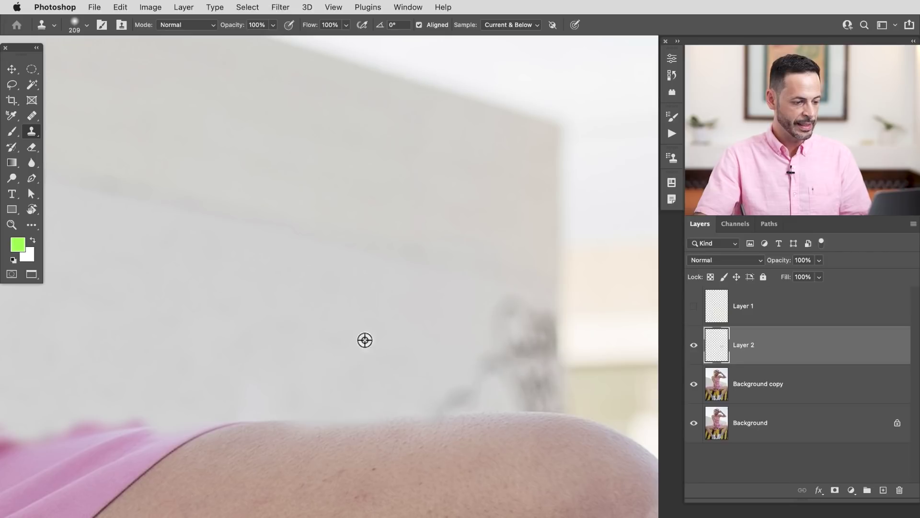
{"action": "left_click", "coordinate": [379, 327], "text": "alt"}
{"action": "mouse_move", "coordinate": [465, 367]}
{"action": "left_mouse_down"}
{"action": "mouse_move", "coordinate": [481, 379]}
{"action": "mouse_move", "coordinate": [473, 413]}
{"action": "mouse_move", "coordinate": [485, 378]}
{"action": "mouse_move", "coordinate": [463, 364]}
{"action": "left_mouse_up"}
{"action": "left_click", "coordinate": [391, 317], "text": "alt"}
{"action": "mouse_move", "coordinate": [483, 308]}
{"action": "left_mouse_down"}
{"action": "mouse_move", "coordinate": [506, 333]}
{"action": "mouse_move", "coordinate": [534, 318]}
{"action": "mouse_move", "coordinate": [524, 378]}
{"action": "mouse_move", "coordinate": [493, 355]}
{"action": "left_mouse_up"}
{"action": "left_click", "coordinate": [384, 305], "text": "alt"}
{"action": "left_click_drag", "start_coordinate": [407, 375], "coordinate": [330, 378]}
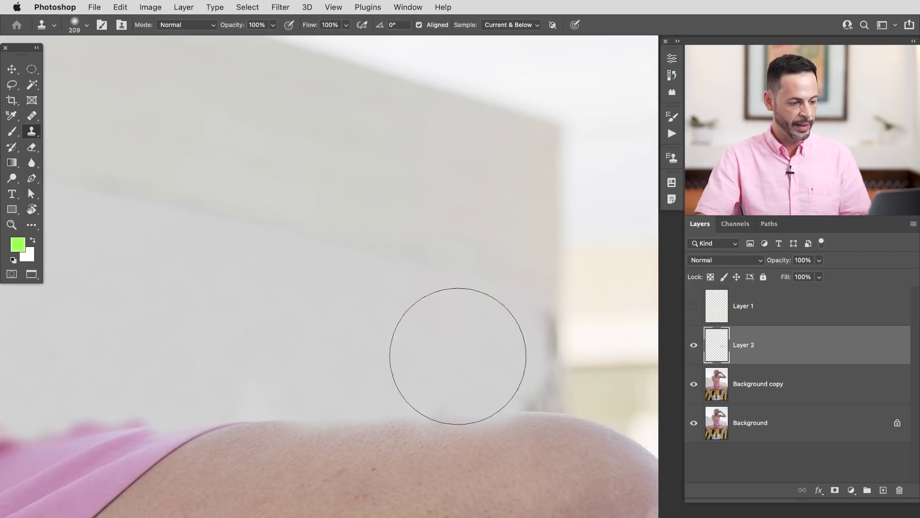
Step: Clone clean wall over the dark graffiti along the wall's vertical edge, reducing the Clone Stamp to size 158
{"action": "left_click_drag", "start_coordinate": [466, 363], "coordinate": [448, 363]}
{"action": "left_click", "coordinate": [467, 356], "text": "alt"}
{"action": "mouse_move", "coordinate": [524, 339]}
{"action": "left_mouse_down"}
{"action": "mouse_move", "coordinate": [545, 355]}
{"action": "mouse_move", "coordinate": [542, 319]}
{"action": "mouse_move", "coordinate": [536, 344]}
{"action": "left_mouse_up"}
{"action": "left_click_drag", "start_coordinate": [536, 344], "coordinate": [498, 347]}
{"action": "left_click", "coordinate": [471, 351], "text": "alt"}
{"action": "left_click_drag", "start_coordinate": [533, 389], "coordinate": [527, 376]}
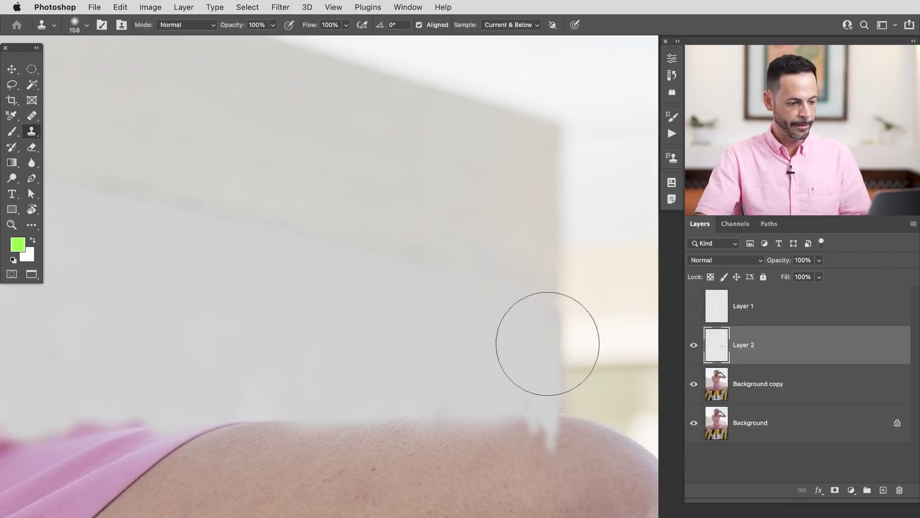
Step: Undo the last clone stroke, resample the wall and clone again along its vertical edge down to the knee
{"action": "left_click_drag", "start_coordinate": [547, 381], "coordinate": [542, 395]}
{"action": "key", "text": "super+z"}
{"action": "left_click", "coordinate": [465, 324], "text": "alt"}
{"action": "mouse_move", "coordinate": [536, 307]}
{"action": "left_mouse_down"}
{"action": "mouse_move", "coordinate": [539, 356]}
{"action": "mouse_move", "coordinate": [519, 369]}
{"action": "mouse_move", "coordinate": [480, 343]}
{"action": "left_mouse_up"}
{"action": "mouse_move", "coordinate": [517, 409]}
{"action": "left_mouse_down"}
{"action": "mouse_move", "coordinate": [539, 303]}
{"action": "mouse_move", "coordinate": [540, 343]}
{"action": "mouse_move", "coordinate": [542, 290]}
{"action": "mouse_move", "coordinate": [548, 403]}
{"action": "mouse_move", "coordinate": [599, 464]}
{"action": "left_mouse_up"}
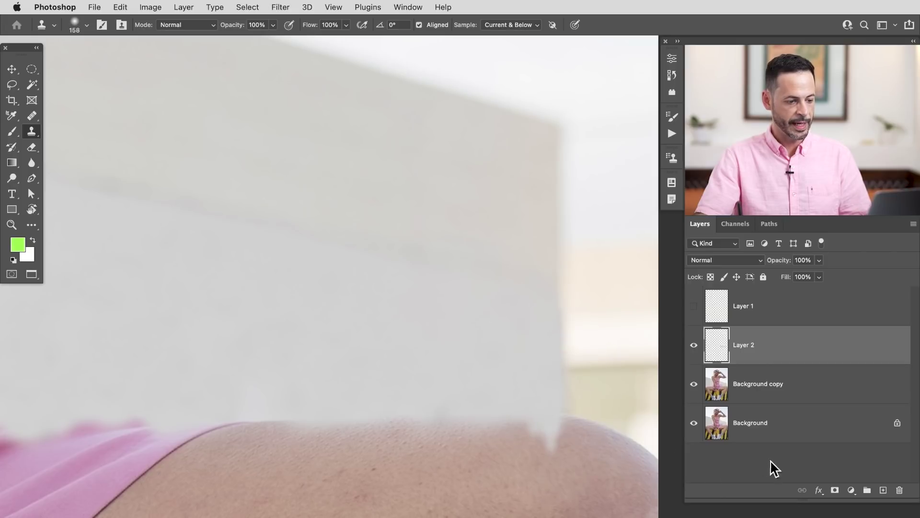
Step: Add a layer mask to Layer 2 and paint it black with a size 57 Brush to restore the thigh's upper edge
{"action": "left_click", "coordinate": [835, 491]}
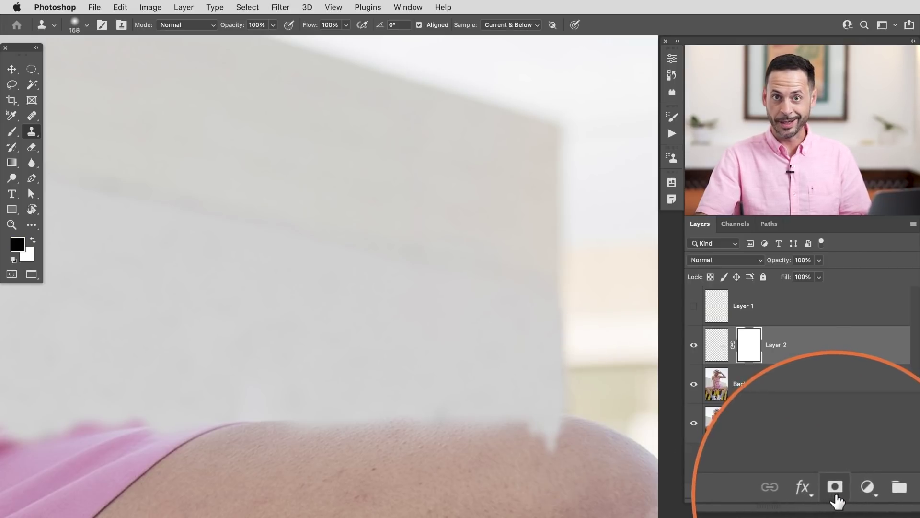
{"action": "key", "text": "b"}
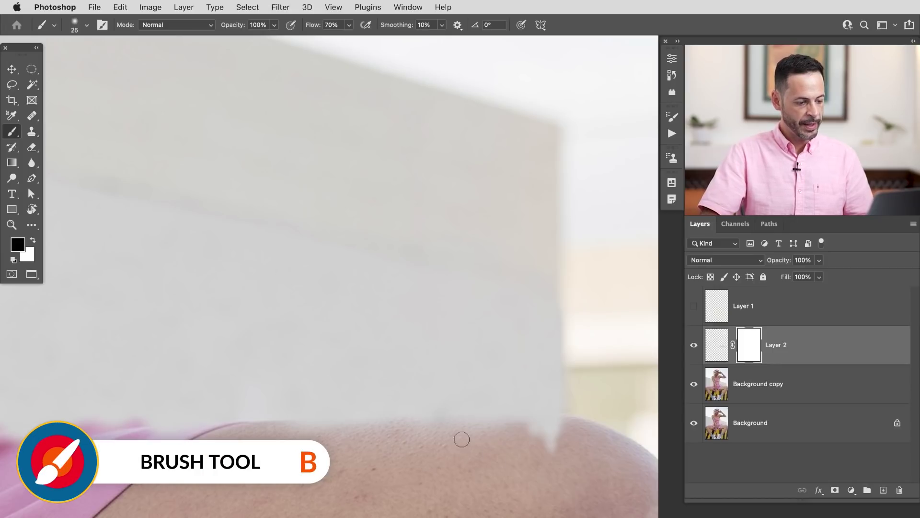
{"action": "mouse_move", "coordinate": [455, 447]}
{"action": "left_mouse_down"}
{"action": "mouse_move", "coordinate": [559, 460]}
{"action": "mouse_move", "coordinate": [565, 444]}
{"action": "mouse_move", "coordinate": [456, 419]}
{"action": "left_mouse_up"}
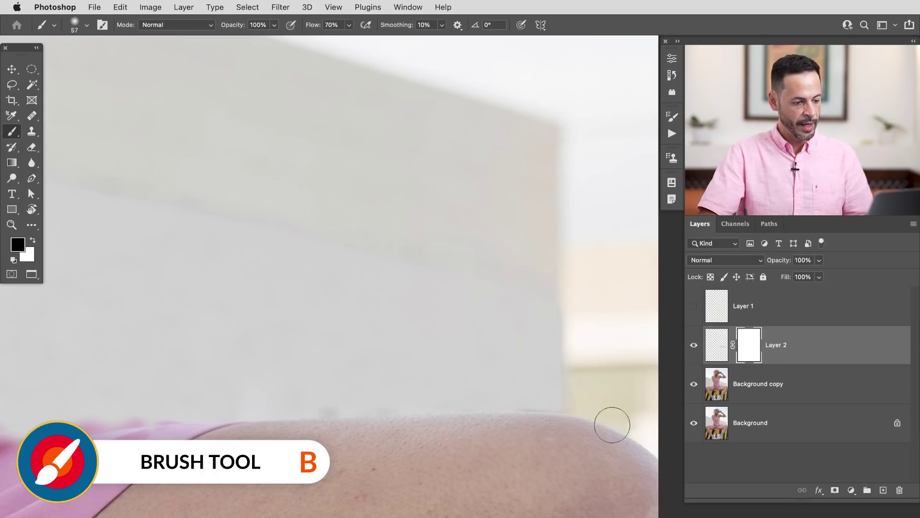
{"action": "key", "text": "x"}
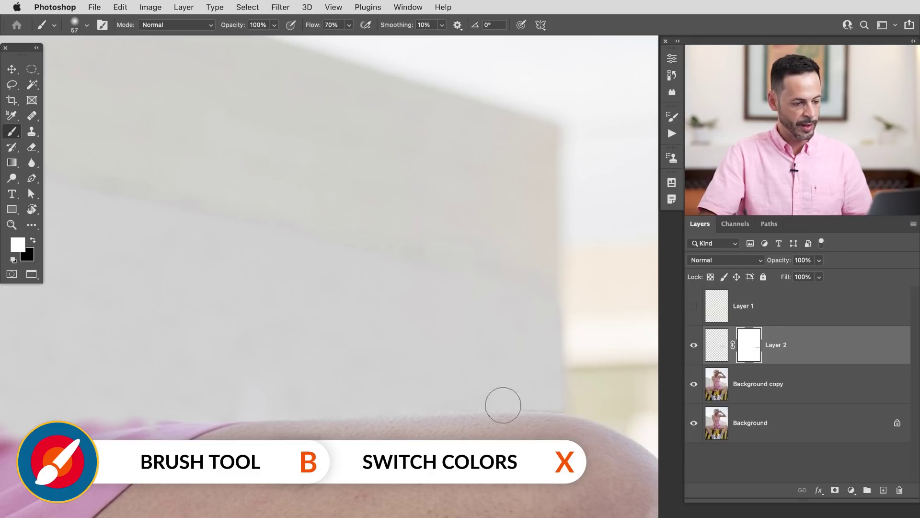
Step: Paint black on the Layer 2 mask along the hem and hip of the shorts to restore their outline
{"action": "scroll", "coordinate": [565, 409], "scroll_direction": "left", "scroll_amount": 10}
{"action": "key", "text": "x"}
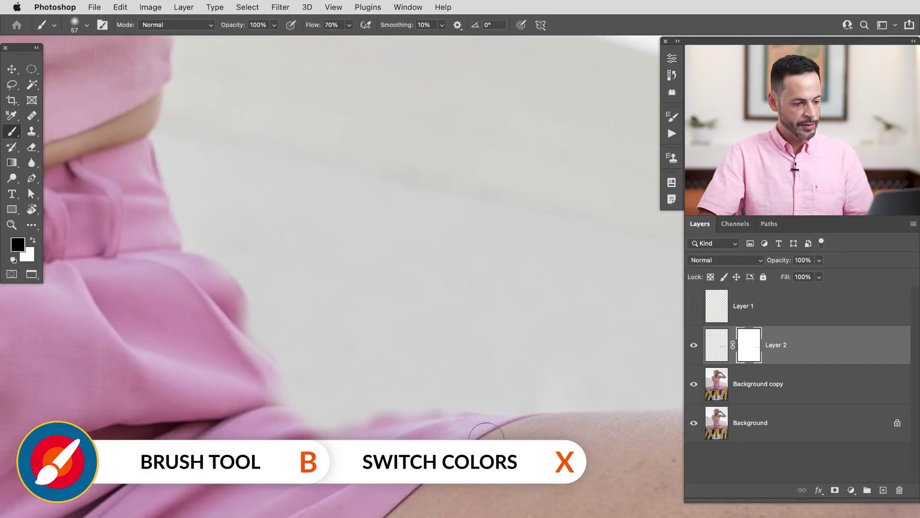
{"action": "left_click_drag", "start_coordinate": [370, 414], "coordinate": [368, 416]}
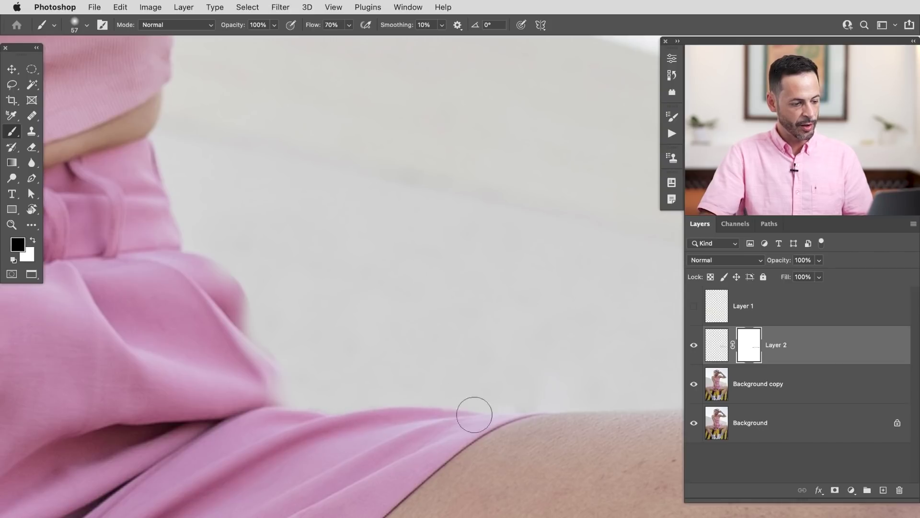
{"action": "scroll", "coordinate": [380, 447], "scroll_direction": "left", "scroll_amount": 8}
{"action": "key", "text": "x"}
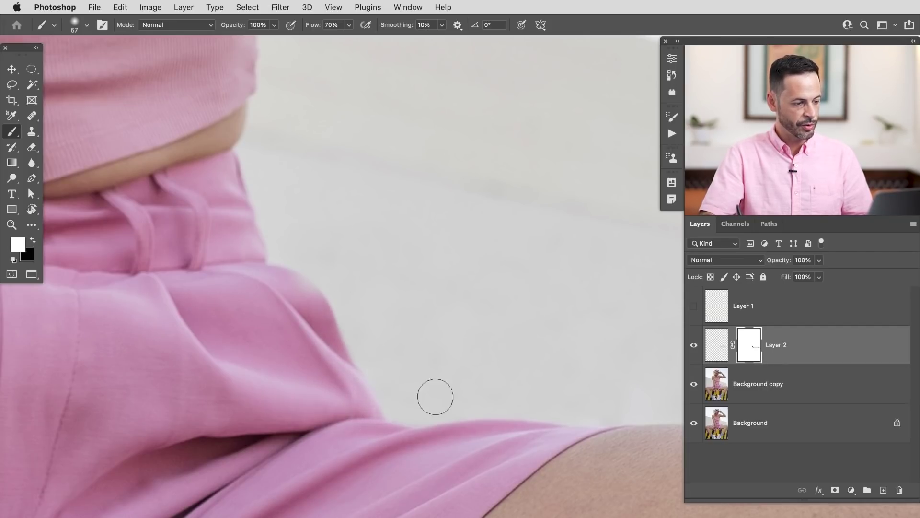
Step: Add a new empty layer above Layer 2 for covering the graffiti on the wall beside the straight arm
{"action": "scroll", "coordinate": [435, 396], "scroll_direction": "down", "scroll_amount": 5}
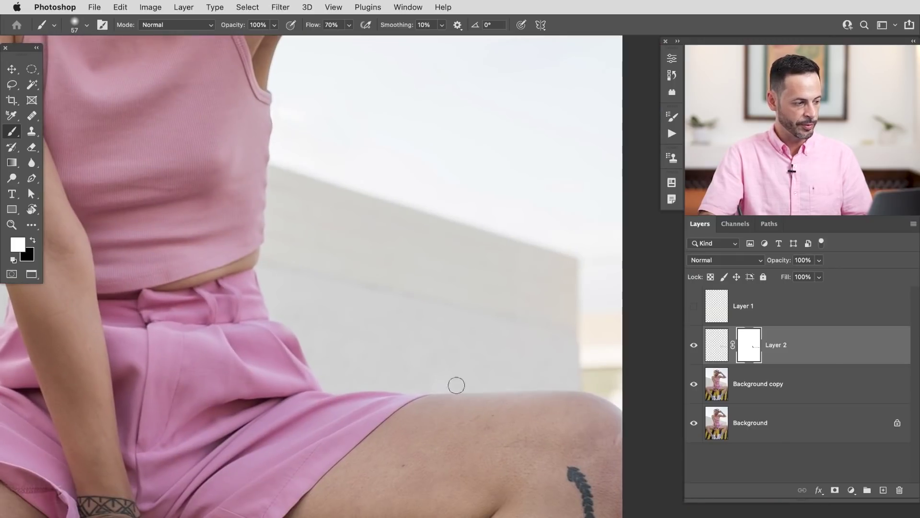
{"action": "left_click_drag", "start_coordinate": [447, 477], "coordinate": [526, 497]}
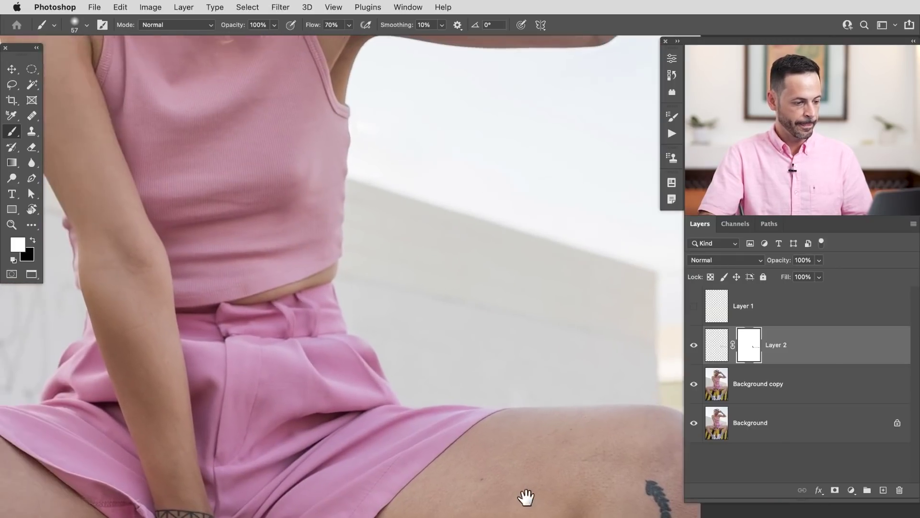
{"action": "left_click", "coordinate": [506, 491], "text": "alt"}
{"action": "left_click_drag", "start_coordinate": [476, 511], "coordinate": [581, 499]}
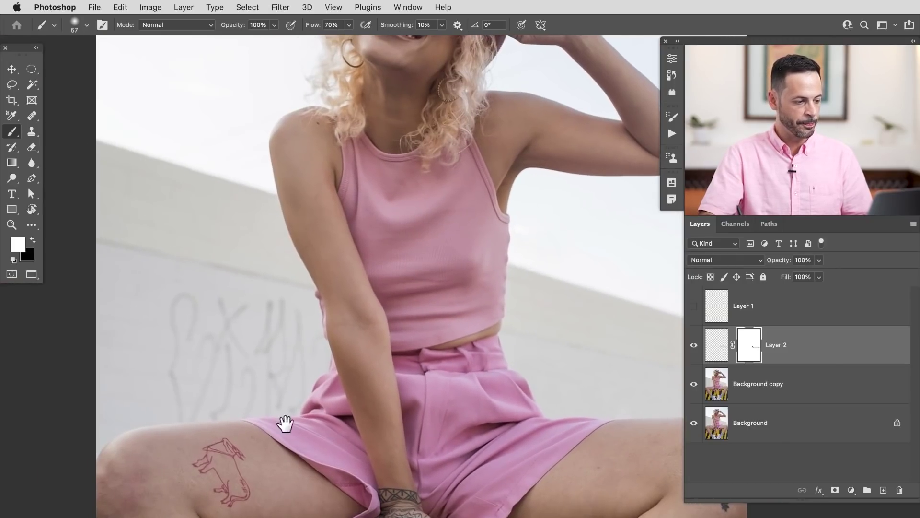
{"action": "left_click_drag", "start_coordinate": [267, 413], "coordinate": [327, 412]}
{"action": "left_click_drag", "start_coordinate": [286, 388], "coordinate": [306, 386]}
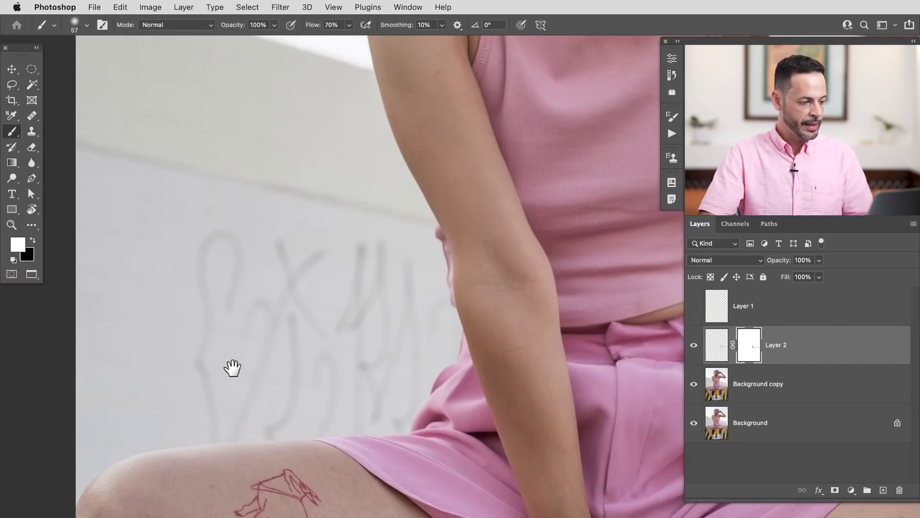
{"action": "left_click_drag", "start_coordinate": [232, 367], "coordinate": [274, 381]}
{"action": "left_click", "coordinate": [883, 490]}
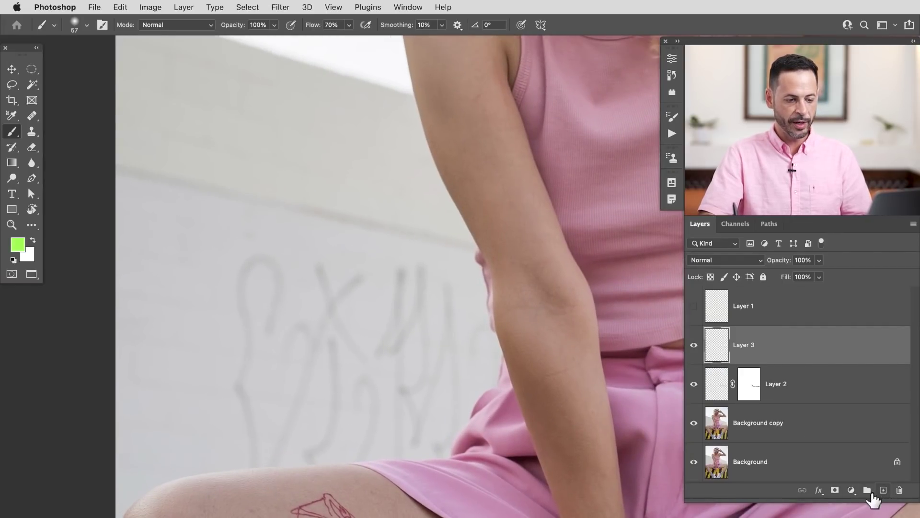
Step: Sample the wall colour and paint over the upper graffiti nearest the arm with the Brush enlarged to 541
{"action": "left_click_drag", "start_coordinate": [274, 419], "coordinate": [246, 302]}
{"action": "left_click_drag", "start_coordinate": [212, 355], "coordinate": [281, 338]}
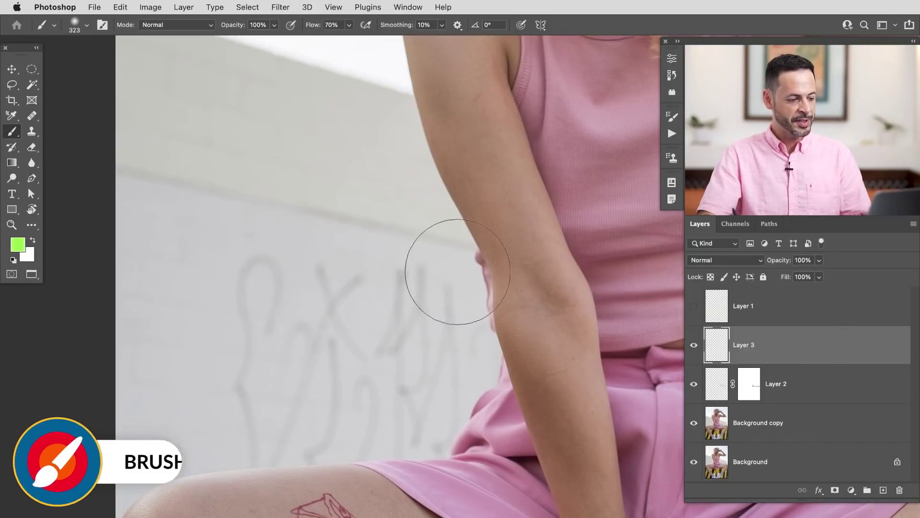
{"action": "left_click_drag", "start_coordinate": [380, 340], "coordinate": [415, 340]}
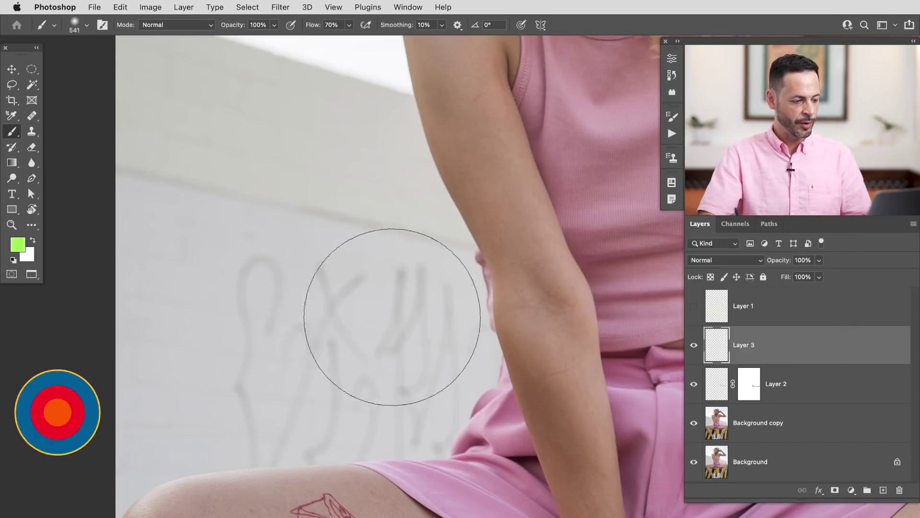
{"action": "left_click", "coordinate": [374, 318], "text": "alt"}
{"action": "left_click", "coordinate": [377, 320], "text": "alt"}
{"action": "left_click", "coordinate": [399, 296], "text": "alt"}
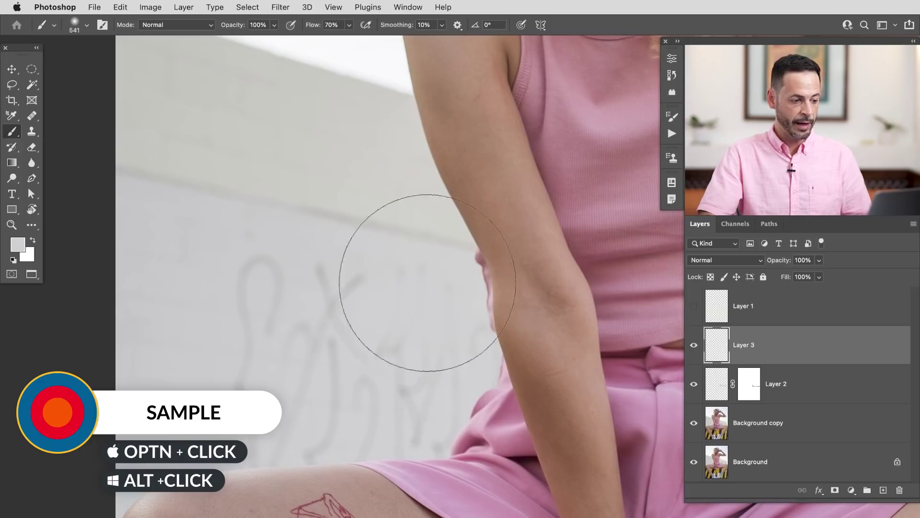
{"action": "left_click", "coordinate": [433, 272], "text": "alt"}
{"action": "left_click", "coordinate": [426, 286]}
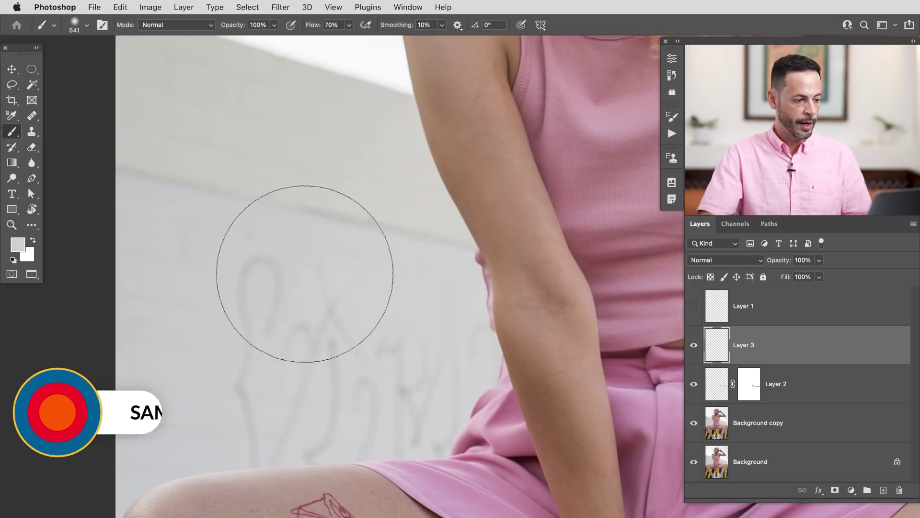
Step: Resample the nearby wall colour and paint over the outermost graffiti letter, from its curved top to its lower stroke
{"action": "left_click", "coordinate": [218, 282], "text": "alt"}
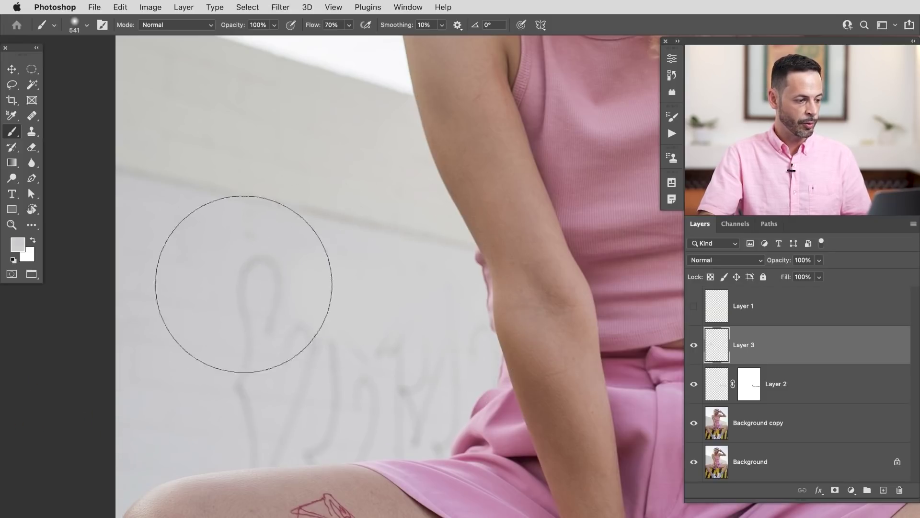
{"action": "mouse_move", "coordinate": [244, 284]}
{"action": "left_mouse_down"}
{"action": "mouse_move", "coordinate": [275, 305]}
{"action": "mouse_move", "coordinate": [280, 284]}
{"action": "mouse_move", "coordinate": [237, 353]}
{"action": "left_mouse_up"}
{"action": "left_click", "coordinate": [222, 373], "text": "alt"}
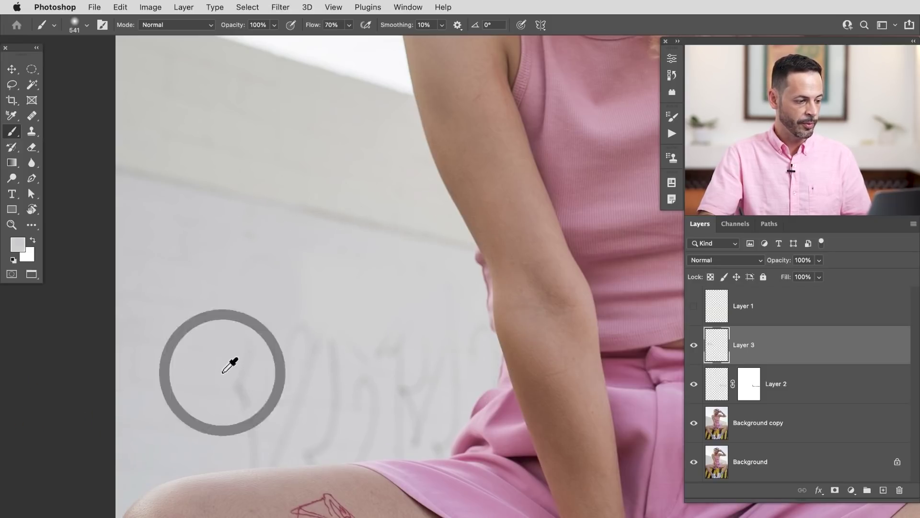
{"action": "mouse_move", "coordinate": [233, 401]}
{"action": "left_mouse_down"}
{"action": "mouse_move", "coordinate": [248, 355]}
{"action": "mouse_move", "coordinate": [250, 378]}
{"action": "left_mouse_up"}
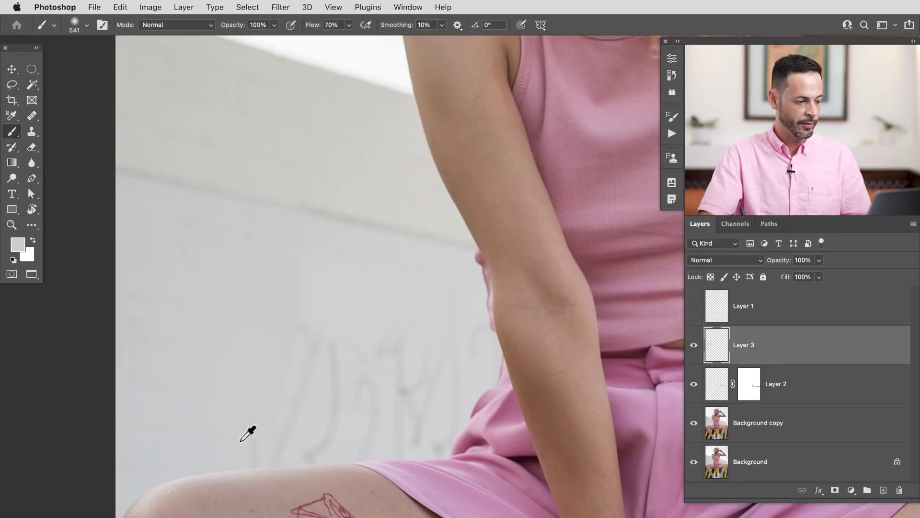
Step: Paint over the remaining lower graffiti strokes above the thigh and shorts, resampling the wall colour along the way
{"action": "left_click", "coordinate": [259, 398], "text": "alt"}
{"action": "mouse_move", "coordinate": [260, 399]}
{"action": "left_mouse_down"}
{"action": "mouse_move", "coordinate": [297, 323]}
{"action": "mouse_move", "coordinate": [293, 411]}
{"action": "mouse_move", "coordinate": [271, 436]}
{"action": "mouse_move", "coordinate": [323, 443]}
{"action": "mouse_move", "coordinate": [347, 401]}
{"action": "mouse_move", "coordinate": [361, 406]}
{"action": "mouse_move", "coordinate": [415, 361]}
{"action": "mouse_move", "coordinate": [411, 339]}
{"action": "mouse_move", "coordinate": [405, 419]}
{"action": "mouse_move", "coordinate": [383, 460]}
{"action": "left_mouse_up"}
{"action": "left_click", "coordinate": [401, 358], "text": "alt"}
{"action": "left_click_drag", "start_coordinate": [417, 424], "coordinate": [460, 372]}
{"action": "left_click", "coordinate": [375, 333], "text": "alt"}
{"action": "left_click_drag", "start_coordinate": [366, 347], "coordinate": [258, 316]}
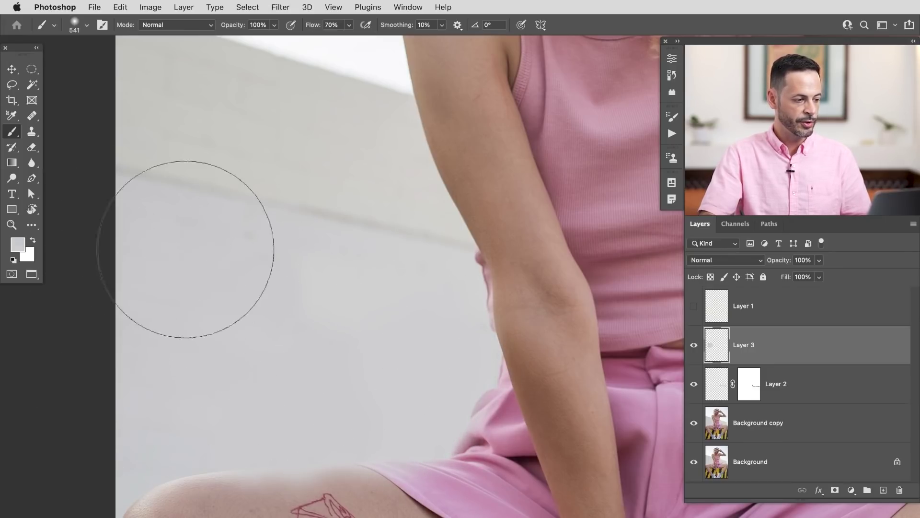
Step: Mask Layer 3 with a size 137 black Brush to restore the thigh and shorts, and hide the layer to compare
{"action": "left_click_drag", "start_coordinate": [402, 468], "coordinate": [418, 441]}
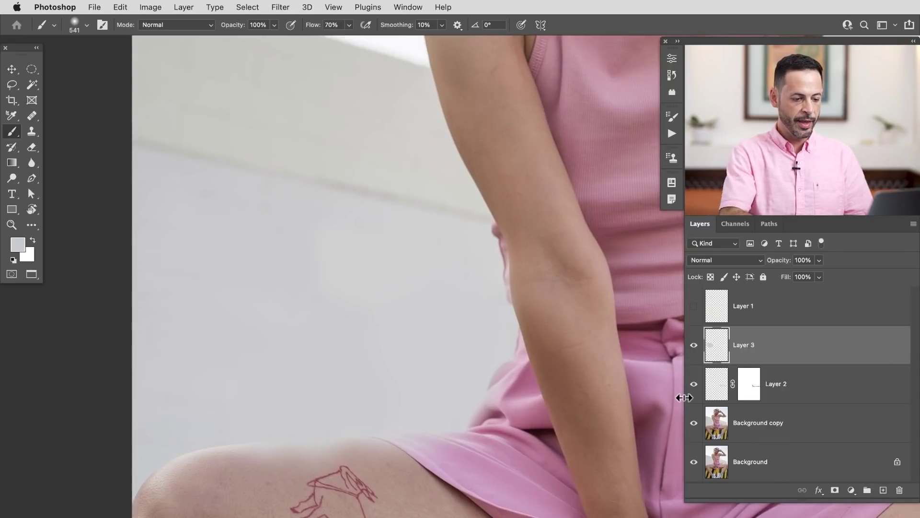
{"action": "key", "text": "super+m"}
{"action": "mouse_move", "coordinate": [373, 480]}
{"action": "left_mouse_down"}
{"action": "mouse_move", "coordinate": [278, 472]}
{"action": "mouse_move", "coordinate": [316, 476]}
{"action": "left_mouse_up"}
{"action": "key", "text": "x"}
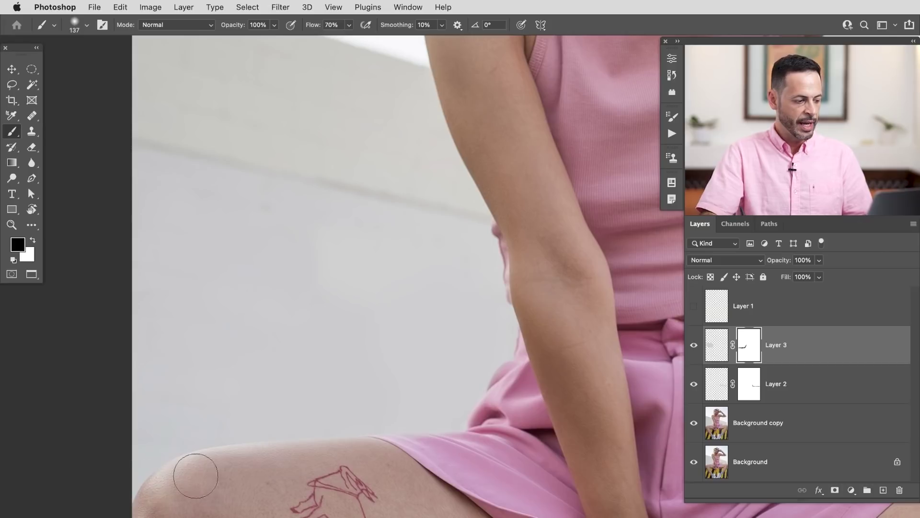
{"action": "left_click", "coordinate": [694, 345]}
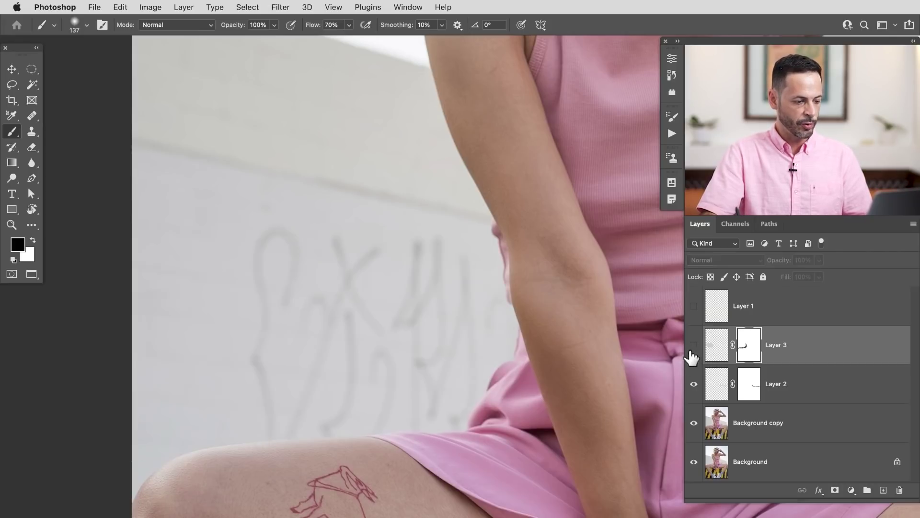
Step: Show Layer 3 again and refine its mask along the shorts' edge beside the arm with a size 50 black Brush
{"action": "left_click_drag", "start_coordinate": [481, 399], "coordinate": [469, 401]}
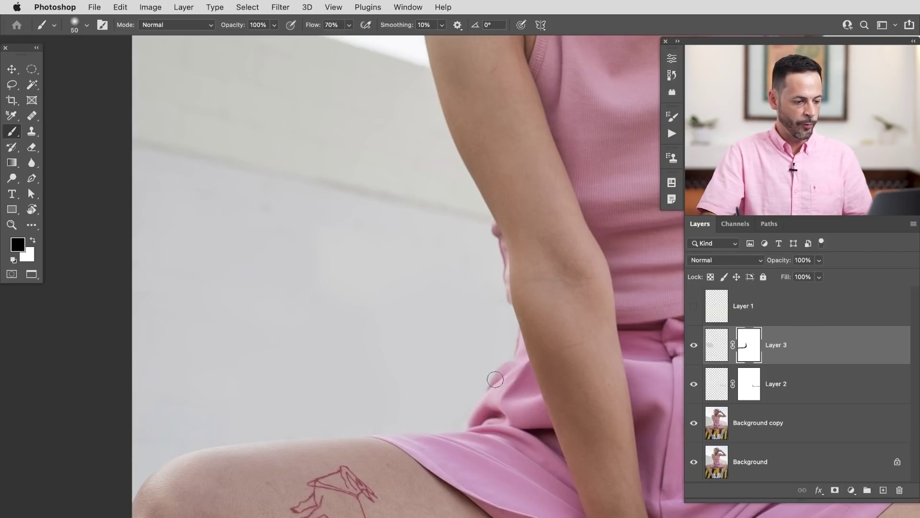
{"action": "left_click_drag", "start_coordinate": [533, 431], "coordinate": [493, 447]}
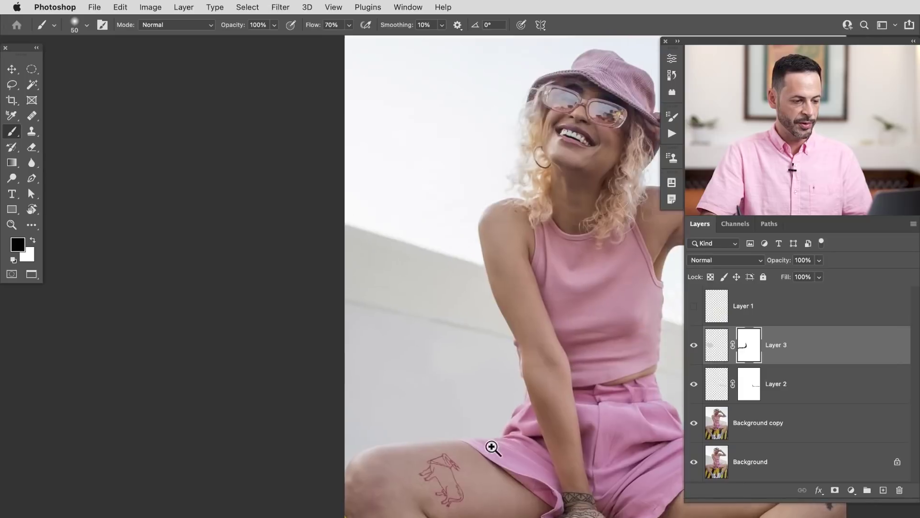
Step: Add a blank layer directly above Layer 3 for the block repairs and choose the Spot Healing Brush tool
{"action": "left_click_drag", "start_coordinate": [523, 481], "coordinate": [374, 445]}
{"action": "left_click_drag", "start_coordinate": [445, 515], "coordinate": [424, 350]}
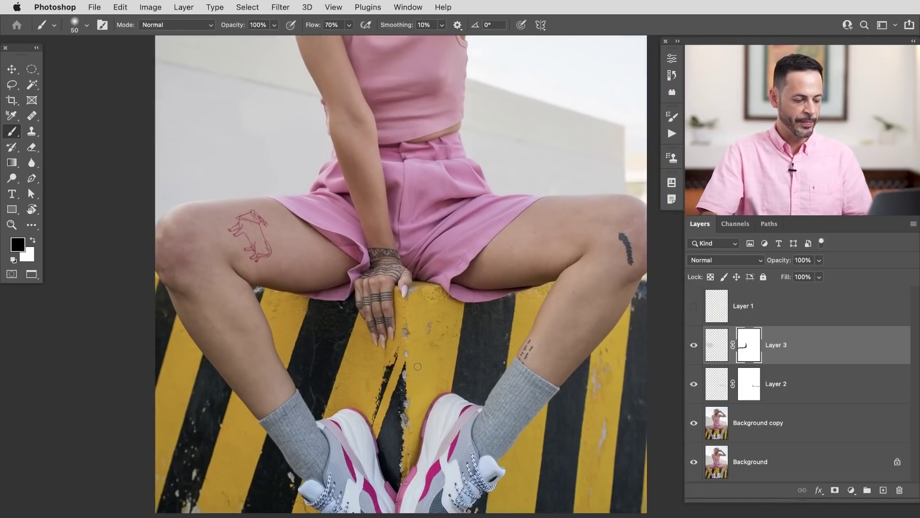
{"action": "key", "text": "alt+shift+super+n"}
{"action": "scroll", "coordinate": [429, 362], "scroll_direction": "up", "scroll_amount": 4}
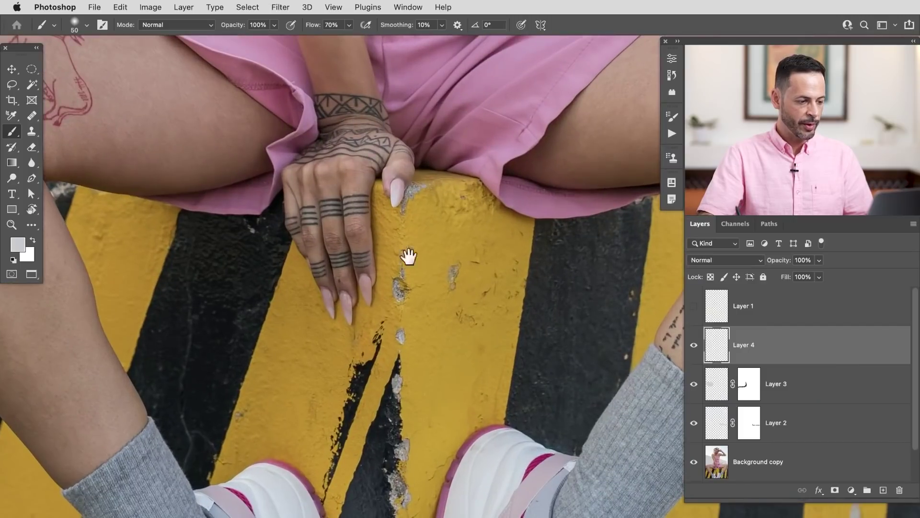
{"action": "scroll", "coordinate": [414, 332], "scroll_direction": "up", "scroll_amount": 3}
{"action": "left_click", "coordinate": [32, 115]}
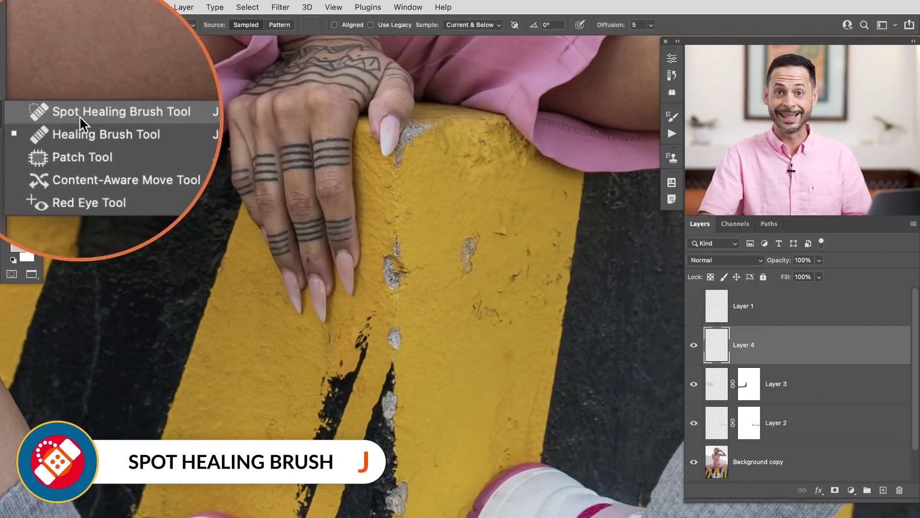
{"action": "left_click", "coordinate": [94, 116]}
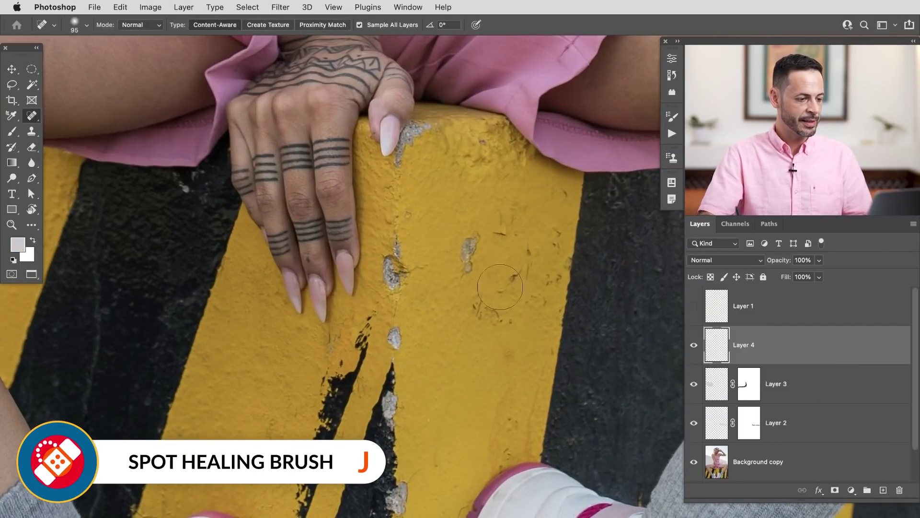
Step: Heal the grey paint chips and small cracks on the yellow block beside the fingers with the size 95 Spot Healing Brush
{"action": "left_click", "coordinate": [468, 283]}
{"action": "mouse_move", "coordinate": [468, 241]}
{"action": "left_mouse_down"}
{"action": "mouse_move", "coordinate": [477, 219]}
{"action": "mouse_move", "coordinate": [461, 271]}
{"action": "mouse_move", "coordinate": [463, 226]}
{"action": "left_mouse_up"}
{"action": "left_click_drag", "start_coordinate": [360, 235], "coordinate": [359, 283]}
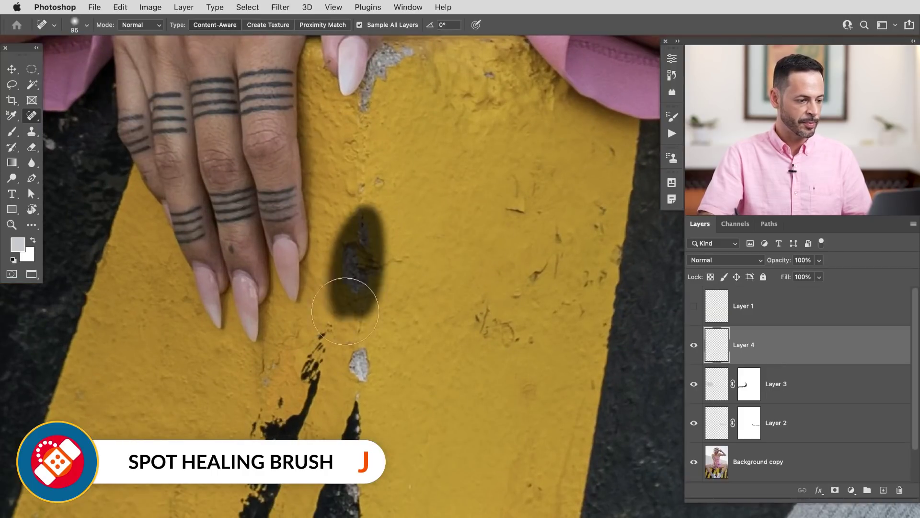
{"action": "left_click", "coordinate": [371, 186]}
{"action": "left_click", "coordinate": [522, 202]}
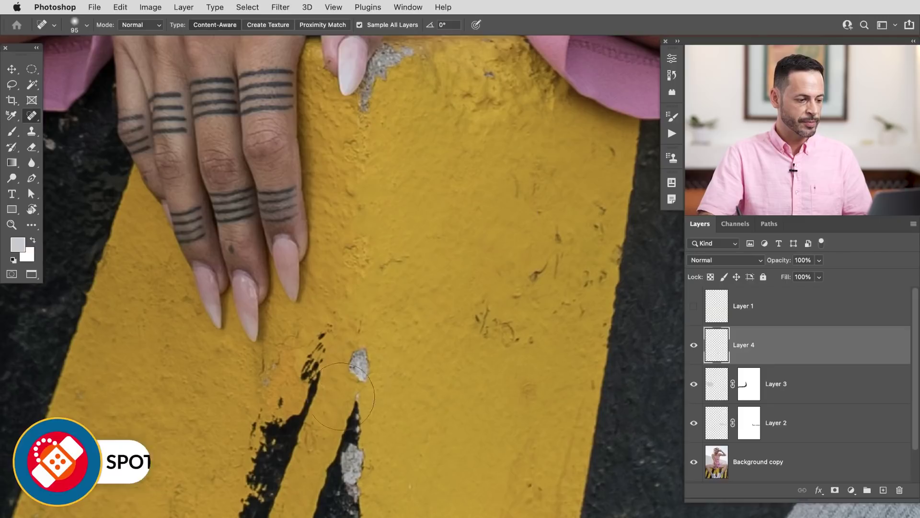
{"action": "left_click_drag", "start_coordinate": [359, 353], "coordinate": [365, 374]}
Step: Heal away the black paint streak running down the yellow stripe from the fingertips to the shoe
{"action": "mouse_move", "coordinate": [305, 359]}
{"action": "left_mouse_down"}
{"action": "mouse_move", "coordinate": [273, 471]}
{"action": "mouse_move", "coordinate": [274, 399]}
{"action": "mouse_move", "coordinate": [234, 475]}
{"action": "mouse_move", "coordinate": [295, 401]}
{"action": "mouse_move", "coordinate": [262, 510]}
{"action": "mouse_move", "coordinate": [259, 479]}
{"action": "left_mouse_up"}
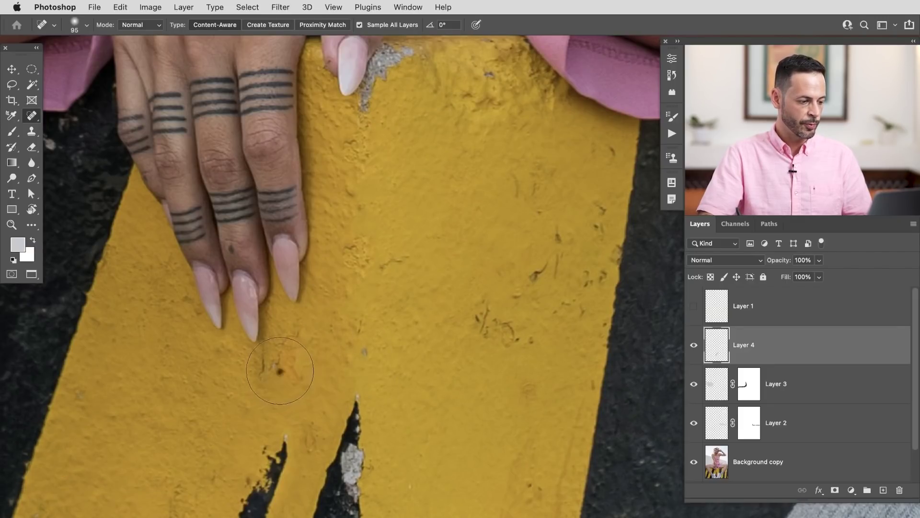
{"action": "scroll", "coordinate": [360, 345], "scroll_direction": "down", "scroll_amount": 3}
{"action": "scroll", "coordinate": [359, 345], "scroll_direction": "left", "scroll_amount": 1}
{"action": "mouse_move", "coordinate": [364, 266]}
{"action": "left_mouse_down"}
{"action": "mouse_move", "coordinate": [318, 380]}
{"action": "mouse_move", "coordinate": [308, 382]}
{"action": "mouse_move", "coordinate": [318, 399]}
{"action": "left_mouse_up"}
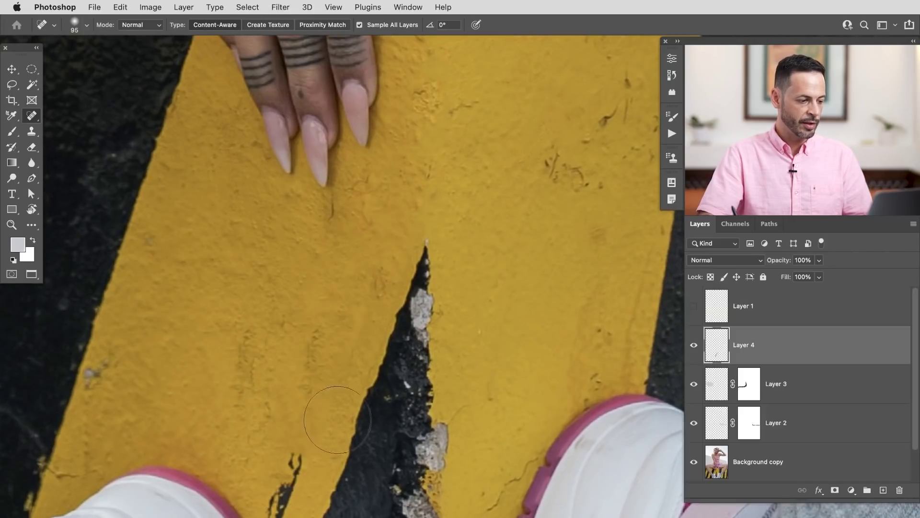
{"action": "left_click_drag", "start_coordinate": [310, 463], "coordinate": [360, 369]}
{"action": "left_click_drag", "start_coordinate": [368, 223], "coordinate": [366, 246]}
{"action": "mouse_move", "coordinate": [352, 357]}
{"action": "left_mouse_down"}
{"action": "mouse_move", "coordinate": [342, 392]}
{"action": "mouse_move", "coordinate": [336, 350]}
{"action": "mouse_move", "coordinate": [332, 431]}
{"action": "left_mouse_up"}
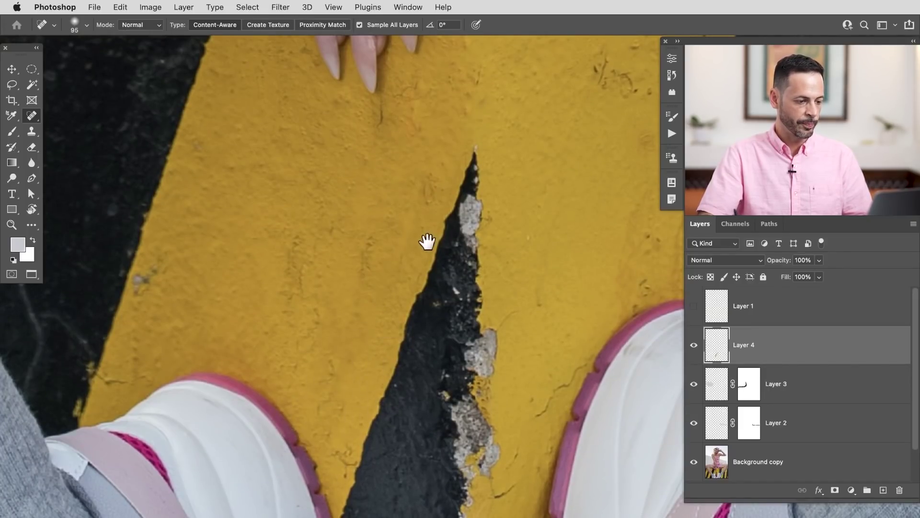
Step: Heal the exposed grey chips along the edge of the black wedge, continuing down between the two shoes
{"action": "mouse_move", "coordinate": [426, 242]}
{"action": "left_mouse_down"}
{"action": "mouse_move", "coordinate": [375, 252]}
{"action": "mouse_move", "coordinate": [402, 266]}
{"action": "mouse_move", "coordinate": [401, 224]}
{"action": "left_mouse_up"}
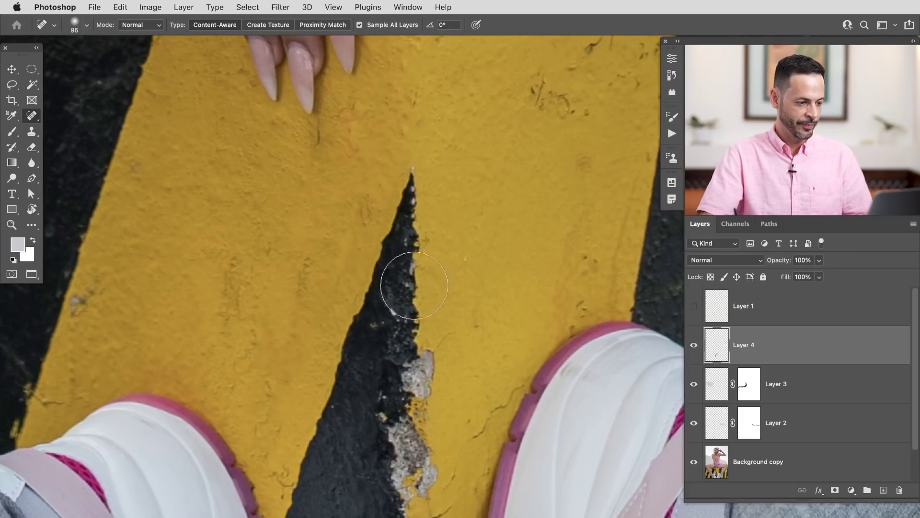
{"action": "mouse_move", "coordinate": [424, 333]}
{"action": "left_mouse_down"}
{"action": "mouse_move", "coordinate": [405, 380]}
{"action": "mouse_move", "coordinate": [422, 369]}
{"action": "left_mouse_up"}
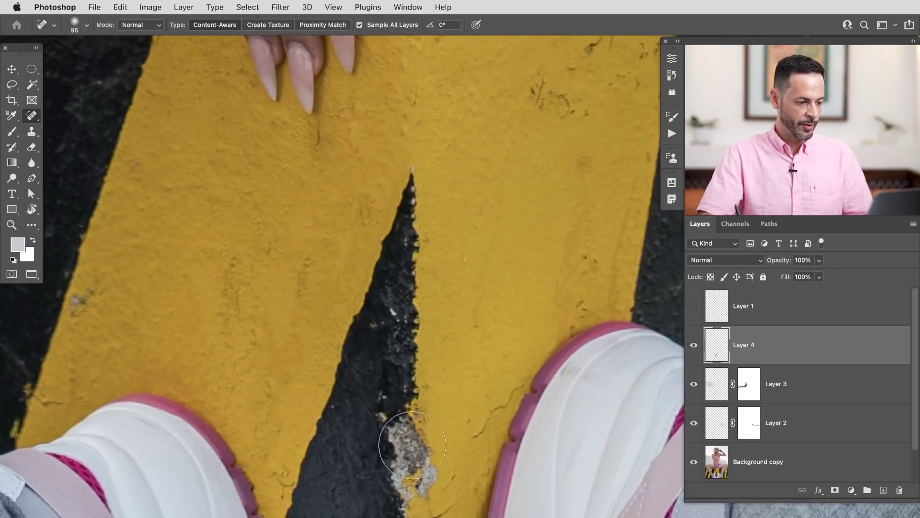
{"action": "mouse_move", "coordinate": [416, 484]}
{"action": "left_mouse_down"}
{"action": "mouse_move", "coordinate": [397, 423]}
{"action": "mouse_move", "coordinate": [418, 481]}
{"action": "mouse_move", "coordinate": [414, 455]}
{"action": "mouse_move", "coordinate": [413, 495]}
{"action": "mouse_move", "coordinate": [475, 319]}
{"action": "left_mouse_up"}
{"action": "left_click_drag", "start_coordinate": [442, 289], "coordinate": [442, 346]}
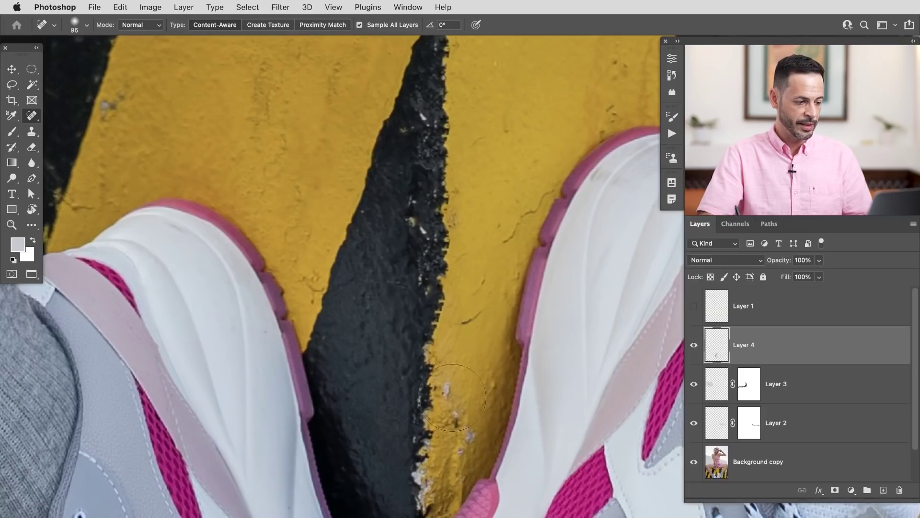
{"action": "mouse_move", "coordinate": [454, 425]}
{"action": "left_mouse_down"}
{"action": "mouse_move", "coordinate": [441, 391]}
{"action": "mouse_move", "coordinate": [474, 412]}
{"action": "left_mouse_up"}
{"action": "mouse_move", "coordinate": [418, 483]}
{"action": "left_mouse_down"}
{"action": "mouse_move", "coordinate": [441, 489]}
{"action": "mouse_move", "coordinate": [422, 490]}
{"action": "mouse_move", "coordinate": [415, 463]}
{"action": "left_mouse_up"}
{"action": "left_click_drag", "start_coordinate": [415, 513], "coordinate": [407, 297]}
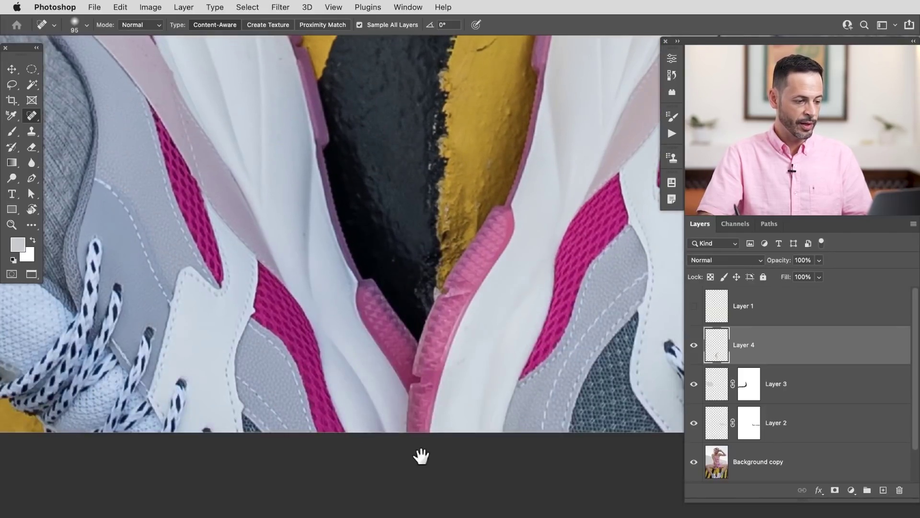
Step: Heal the long crack in the black stripe beside the leg and the chips on the adjoining yellow stripe
{"action": "mouse_move", "coordinate": [70, 234]}
{"action": "left_mouse_down"}
{"action": "mouse_move", "coordinate": [247, 401]}
{"action": "mouse_move", "coordinate": [422, 489]}
{"action": "left_mouse_up"}
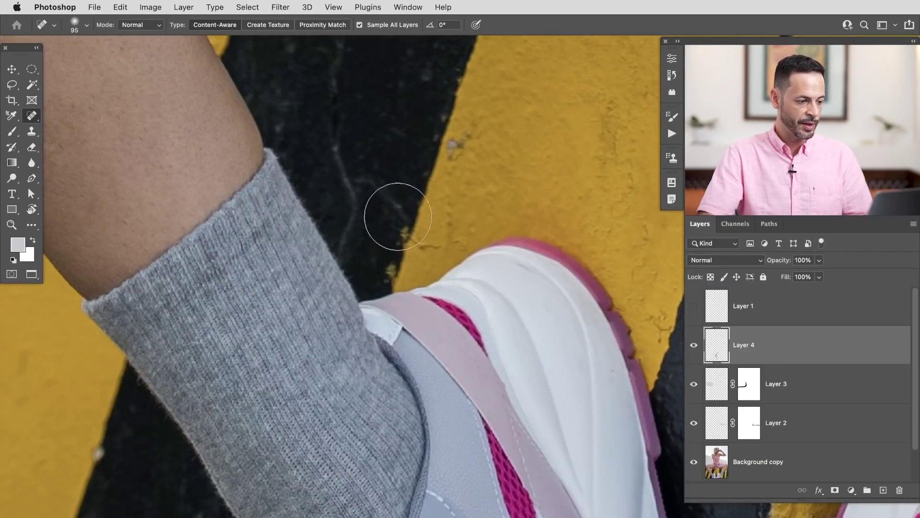
{"action": "mouse_move", "coordinate": [398, 216]}
{"action": "left_mouse_down"}
{"action": "mouse_move", "coordinate": [384, 245]}
{"action": "mouse_move", "coordinate": [400, 208]}
{"action": "mouse_move", "coordinate": [368, 183]}
{"action": "mouse_move", "coordinate": [350, 205]}
{"action": "mouse_move", "coordinate": [343, 174]}
{"action": "mouse_move", "coordinate": [346, 233]}
{"action": "left_mouse_up"}
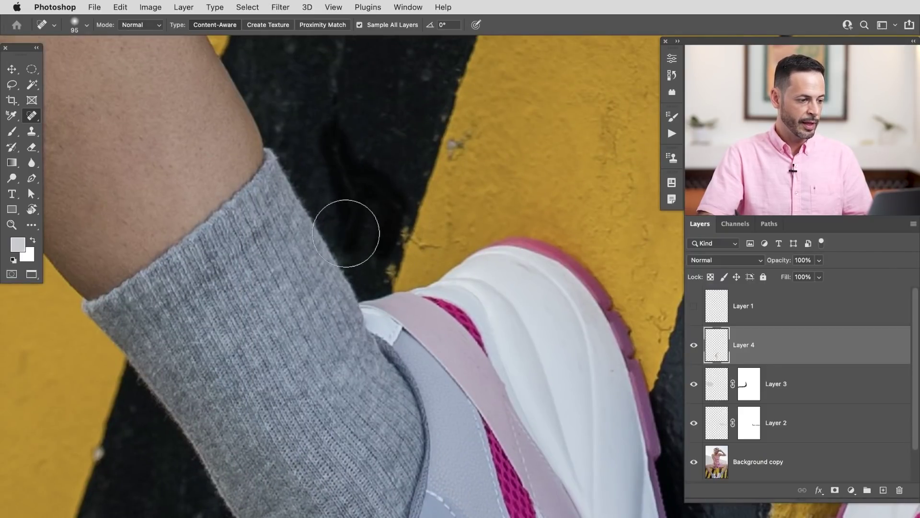
{"action": "left_click_drag", "start_coordinate": [349, 202], "coordinate": [369, 405]}
{"action": "left_click_drag", "start_coordinate": [489, 336], "coordinate": [465, 360]}
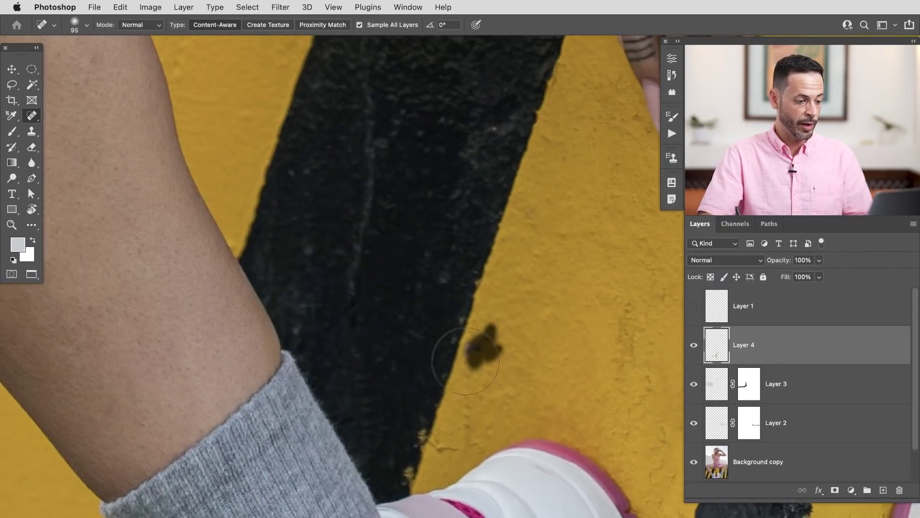
{"action": "mouse_move", "coordinate": [392, 310]}
{"action": "left_mouse_down"}
{"action": "mouse_move", "coordinate": [380, 468]}
{"action": "mouse_move", "coordinate": [378, 459]}
{"action": "left_mouse_up"}
{"action": "mouse_move", "coordinate": [340, 451]}
{"action": "left_mouse_down"}
{"action": "mouse_move", "coordinate": [358, 366]}
{"action": "mouse_move", "coordinate": [357, 179]}
{"action": "left_mouse_up"}
{"action": "mouse_move", "coordinate": [504, 122]}
{"action": "left_mouse_down"}
{"action": "mouse_move", "coordinate": [493, 121]}
{"action": "mouse_move", "coordinate": [499, 111]}
{"action": "left_mouse_up"}
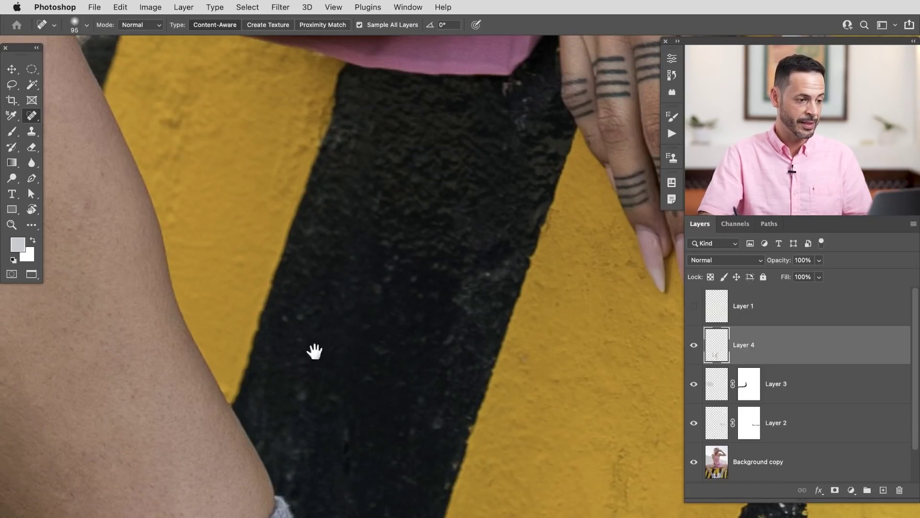
Step: Heal the chips around the black stripe behind the sock, down to the image's lower edge
{"action": "left_click_drag", "start_coordinate": [254, 467], "coordinate": [526, 177]}
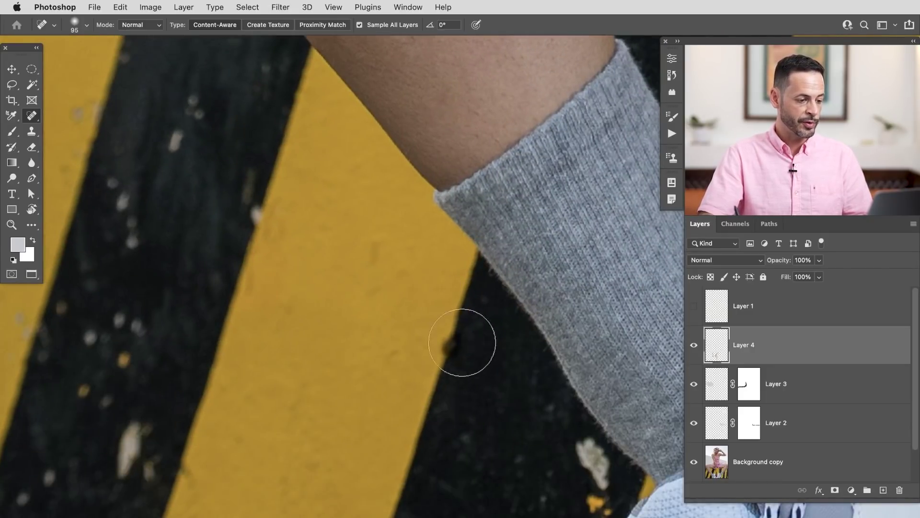
{"action": "left_click_drag", "start_coordinate": [591, 476], "coordinate": [603, 442]}
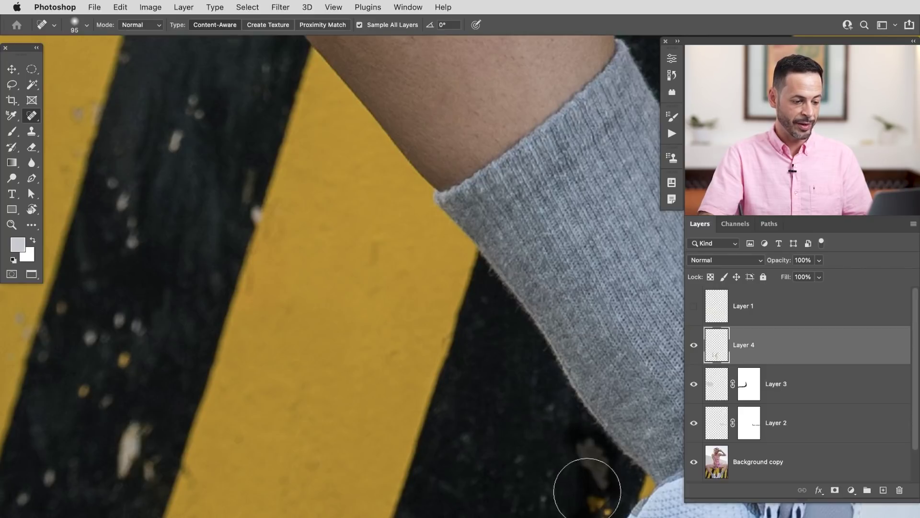
{"action": "left_click_drag", "start_coordinate": [442, 503], "coordinate": [511, 345]}
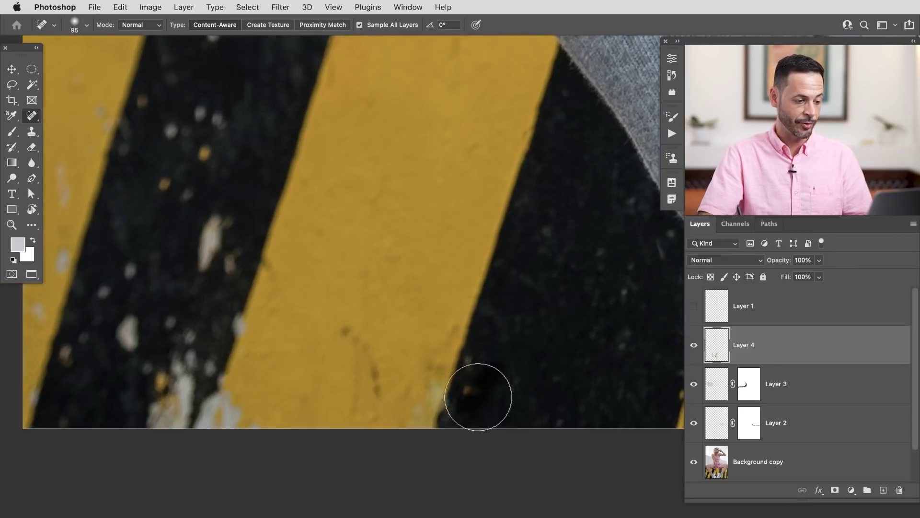
Step: Heal the large white chips and flaked paint across the lower end of the outer black stripe
{"action": "mouse_move", "coordinate": [197, 254]}
{"action": "left_mouse_down"}
{"action": "mouse_move", "coordinate": [191, 278]}
{"action": "mouse_move", "coordinate": [243, 222]}
{"action": "mouse_move", "coordinate": [221, 283]}
{"action": "left_mouse_up"}
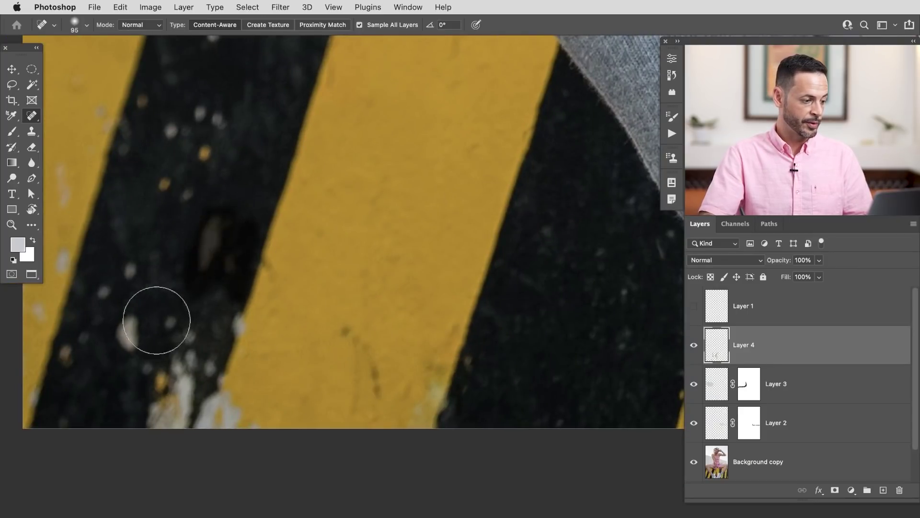
{"action": "mouse_move", "coordinate": [156, 320]}
{"action": "left_mouse_down"}
{"action": "mouse_move", "coordinate": [131, 318]}
{"action": "mouse_move", "coordinate": [124, 346]}
{"action": "mouse_move", "coordinate": [127, 311]}
{"action": "left_mouse_up"}
{"action": "left_click_drag", "start_coordinate": [131, 280], "coordinate": [102, 292]}
{"action": "left_click_drag", "start_coordinate": [94, 324], "coordinate": [66, 364]}
{"action": "mouse_move", "coordinate": [165, 358]}
{"action": "left_mouse_down"}
{"action": "mouse_move", "coordinate": [165, 434]}
{"action": "mouse_move", "coordinate": [203, 350]}
{"action": "mouse_move", "coordinate": [191, 388]}
{"action": "mouse_move", "coordinate": [164, 319]}
{"action": "left_mouse_up"}
{"action": "mouse_move", "coordinate": [219, 338]}
{"action": "left_mouse_down"}
{"action": "mouse_move", "coordinate": [239, 350]}
{"action": "mouse_move", "coordinate": [206, 360]}
{"action": "mouse_move", "coordinate": [216, 394]}
{"action": "mouse_move", "coordinate": [258, 411]}
{"action": "mouse_move", "coordinate": [206, 390]}
{"action": "left_mouse_up"}
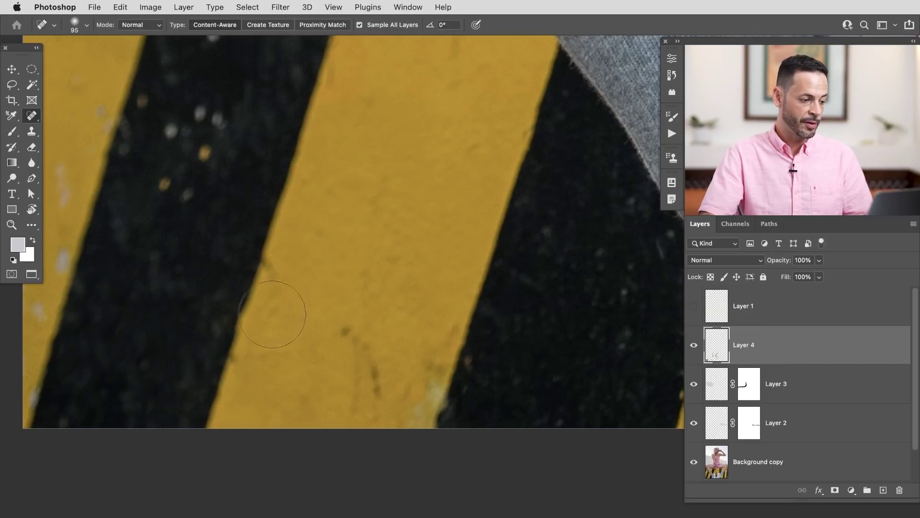
Step: Heal the pale chips and specks on the outermost yellow stripe near the image's lower corner
{"action": "left_click_drag", "start_coordinate": [157, 341], "coordinate": [318, 380]}
{"action": "mouse_move", "coordinate": [202, 420]}
{"action": "left_mouse_down"}
{"action": "mouse_move", "coordinate": [240, 396]}
{"action": "mouse_move", "coordinate": [233, 267]}
{"action": "mouse_move", "coordinate": [186, 339]}
{"action": "left_mouse_up"}
{"action": "left_click_drag", "start_coordinate": [215, 248], "coordinate": [225, 167]}
{"action": "left_click", "coordinate": [202, 160]}
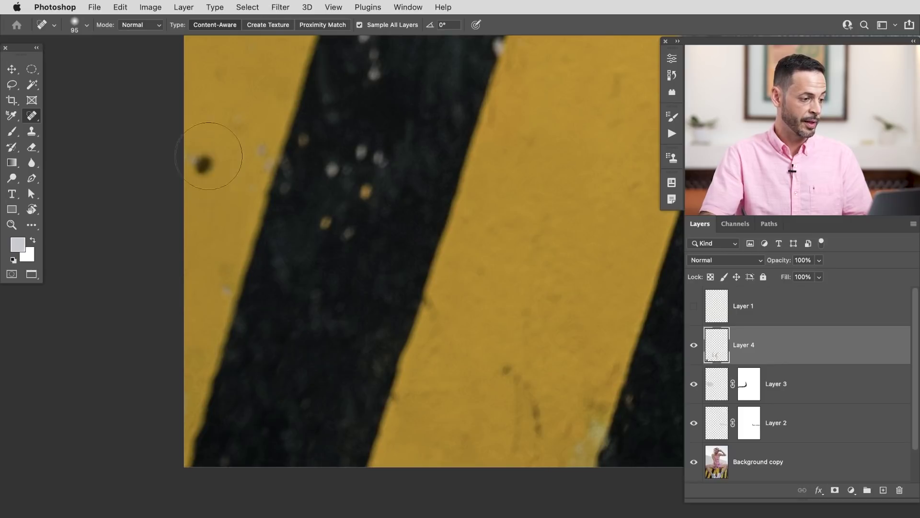
{"action": "left_click", "coordinate": [261, 148]}
Step: Heal the cluster of white and yellow specks in the middle of the outer black stripe
{"action": "mouse_move", "coordinate": [335, 163]}
{"action": "left_mouse_down"}
{"action": "mouse_move", "coordinate": [372, 186]}
{"action": "mouse_move", "coordinate": [351, 168]}
{"action": "left_mouse_up"}
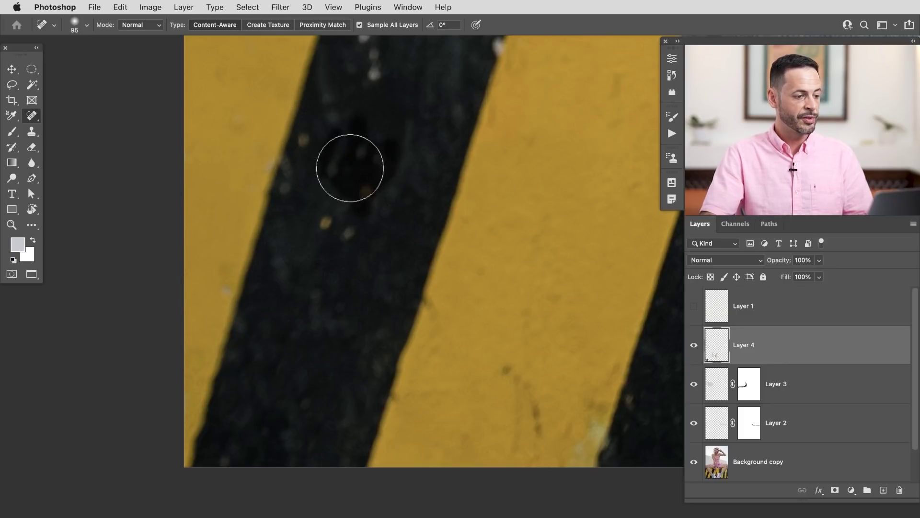
{"action": "left_click_drag", "start_coordinate": [347, 228], "coordinate": [334, 232]}
{"action": "left_click_drag", "start_coordinate": [303, 139], "coordinate": [332, 165]}
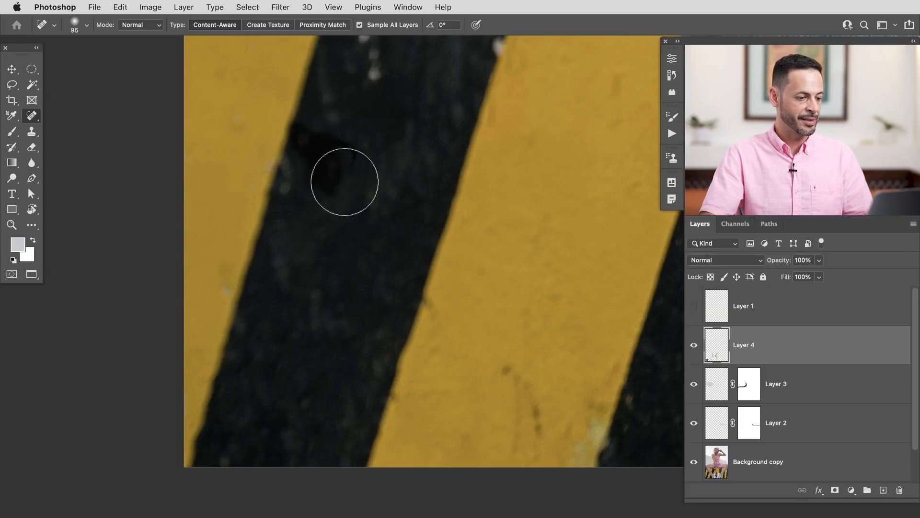
Step: Heal the white chips higher up in the outer black stripe, below the calf
{"action": "left_click_drag", "start_coordinate": [422, 169], "coordinate": [356, 254]}
{"action": "mouse_move", "coordinate": [422, 447]}
{"action": "left_mouse_down"}
{"action": "mouse_move", "coordinate": [470, 503]}
{"action": "mouse_move", "coordinate": [468, 514]}
{"action": "left_mouse_up"}
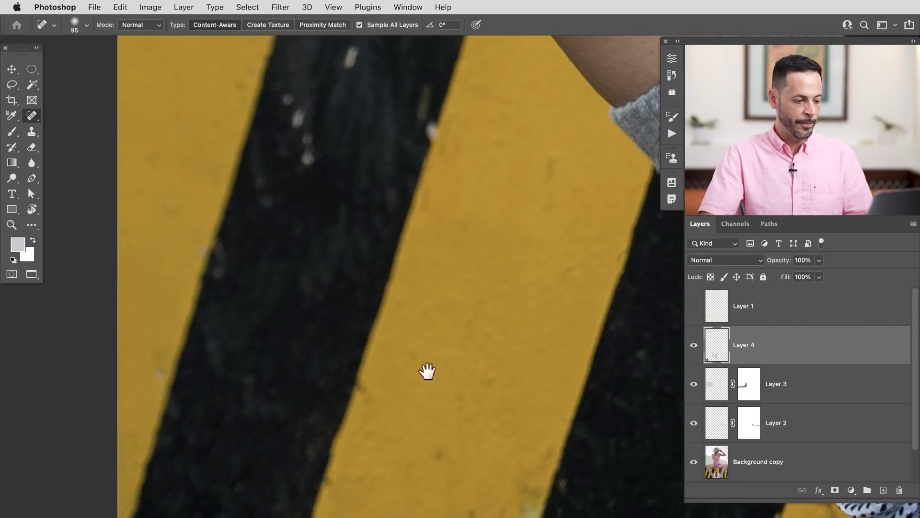
{"action": "left_click_drag", "start_coordinate": [441, 436], "coordinate": [444, 464]}
{"action": "mouse_move", "coordinate": [466, 516]}
{"action": "left_mouse_down"}
{"action": "mouse_move", "coordinate": [479, 503]}
{"action": "mouse_move", "coordinate": [464, 509]}
{"action": "left_mouse_up"}
{"action": "mouse_move", "coordinate": [432, 388]}
{"action": "left_mouse_down"}
{"action": "mouse_move", "coordinate": [408, 509]}
{"action": "mouse_move", "coordinate": [417, 516]}
{"action": "left_mouse_up"}
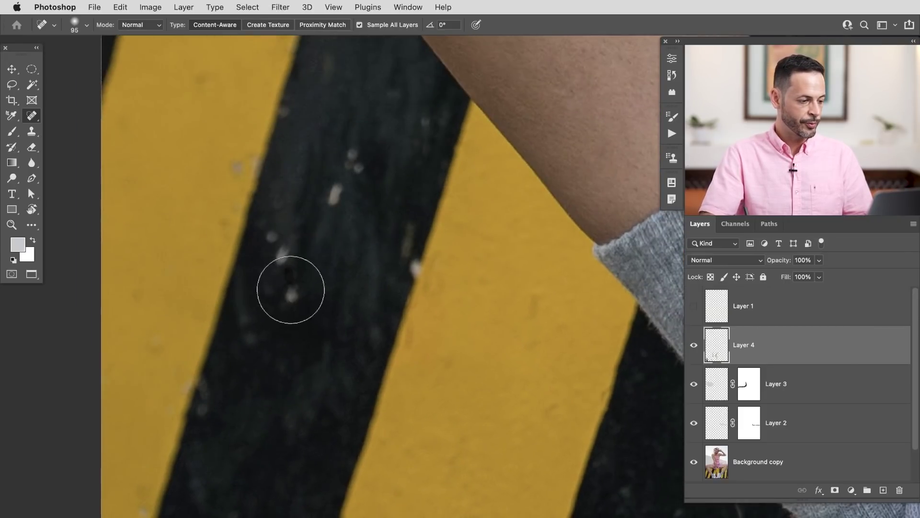
{"action": "mouse_move", "coordinate": [289, 298]}
{"action": "left_mouse_down"}
{"action": "mouse_move", "coordinate": [286, 231]}
{"action": "mouse_move", "coordinate": [271, 243]}
{"action": "left_mouse_up"}
{"action": "mouse_move", "coordinate": [337, 190]}
{"action": "left_mouse_down"}
{"action": "mouse_move", "coordinate": [376, 127]}
{"action": "mouse_move", "coordinate": [362, 165]}
{"action": "left_mouse_up"}
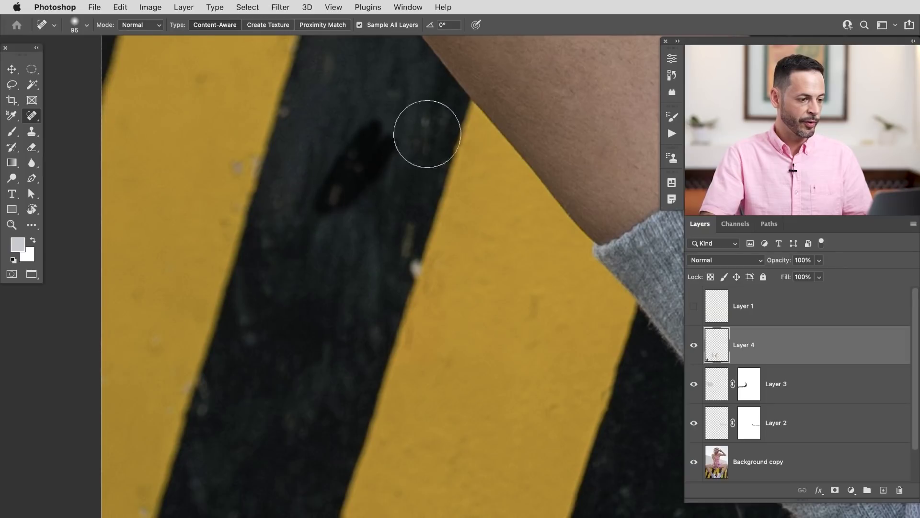
Step: Heal the chips along the black stripe's edge near the calf and the marks on the outer yellow stripes
{"action": "left_click", "coordinate": [427, 123]}
{"action": "left_click", "coordinate": [414, 266]}
{"action": "left_click_drag", "start_coordinate": [414, 280], "coordinate": [404, 274]}
{"action": "left_click_drag", "start_coordinate": [236, 175], "coordinate": [233, 171]}
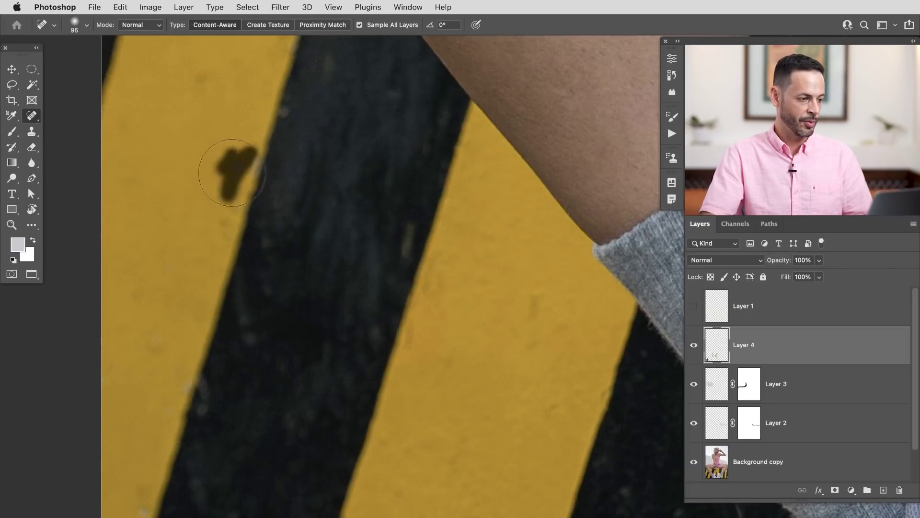
{"action": "mouse_move", "coordinate": [376, 224]}
{"action": "left_mouse_down"}
{"action": "mouse_move", "coordinate": [351, 291]}
{"action": "mouse_move", "coordinate": [231, 511]}
{"action": "left_mouse_up"}
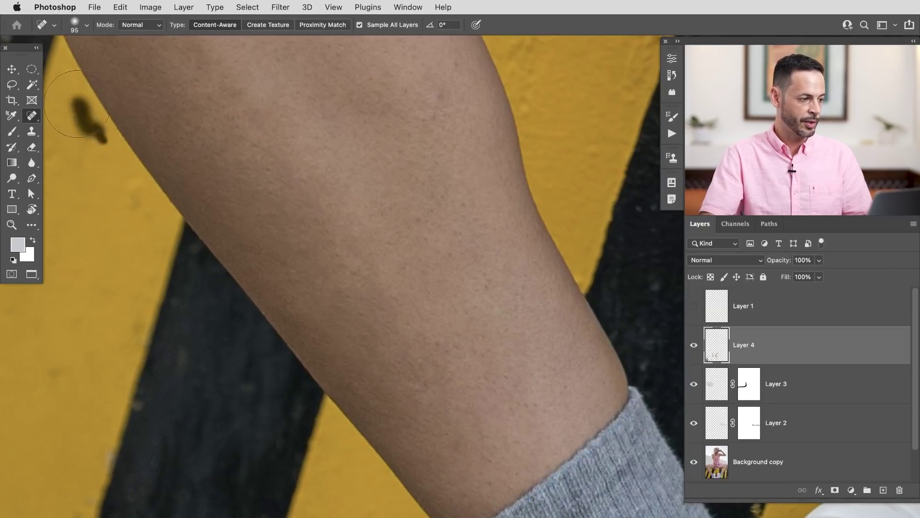
Step: Heal the large grey chip on the block's upper corner beside the thumbnail and zoom in on the repair
{"action": "left_click_drag", "start_coordinate": [544, 345], "coordinate": [206, 455]}
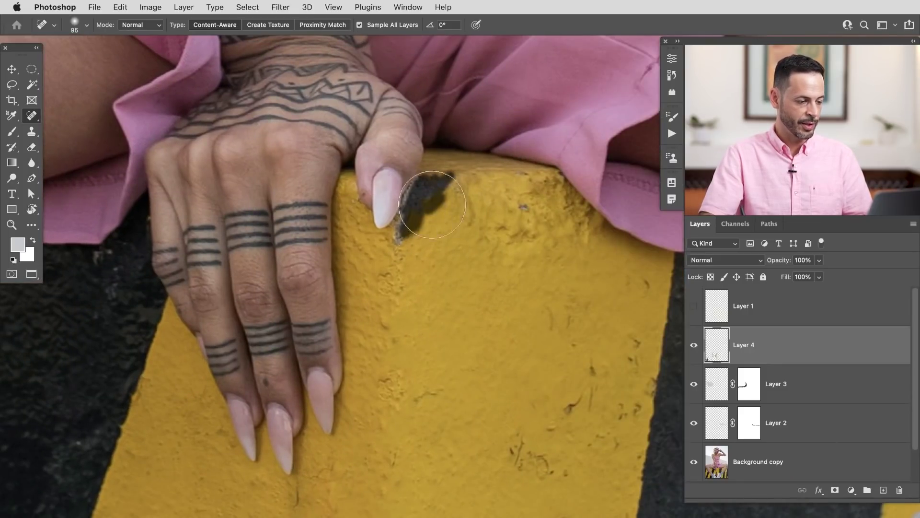
{"action": "left_click_drag", "start_coordinate": [420, 179], "coordinate": [405, 220]}
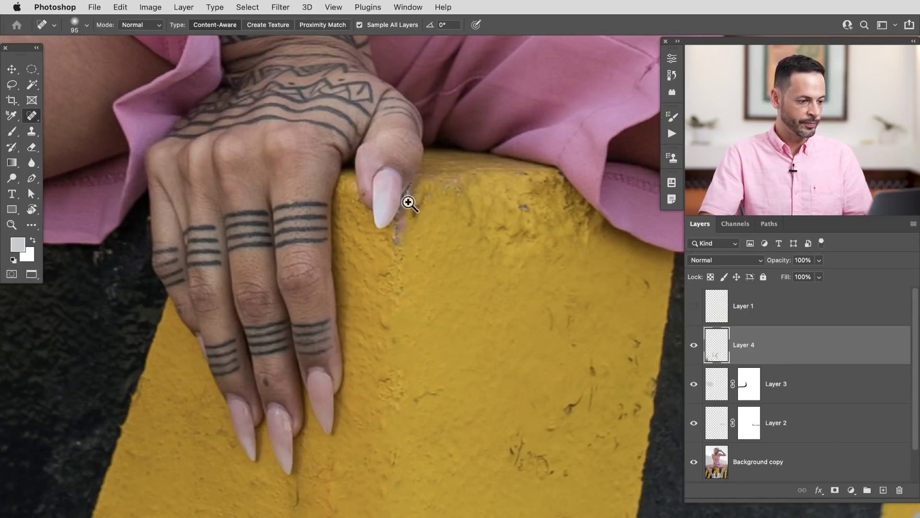
{"action": "scroll", "coordinate": [407, 199], "scroll_direction": "up", "scroll_amount": 3}
{"action": "mouse_move", "coordinate": [431, 168]}
{"action": "left_mouse_down"}
{"action": "mouse_move", "coordinate": [421, 149]}
{"action": "mouse_move", "coordinate": [398, 211]}
{"action": "left_mouse_up"}
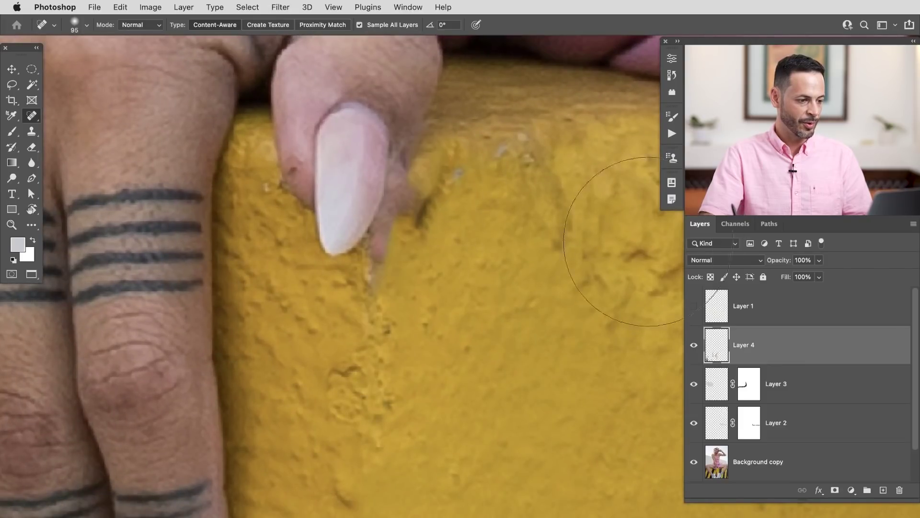
Step: Undo the healing of the grey chip beside the thumbnail and prepare the Clone Stamp on a new layer
{"action": "key", "text": "super+z"}
{"action": "key", "text": "super+z"}
{"action": "key", "text": "super+z"}
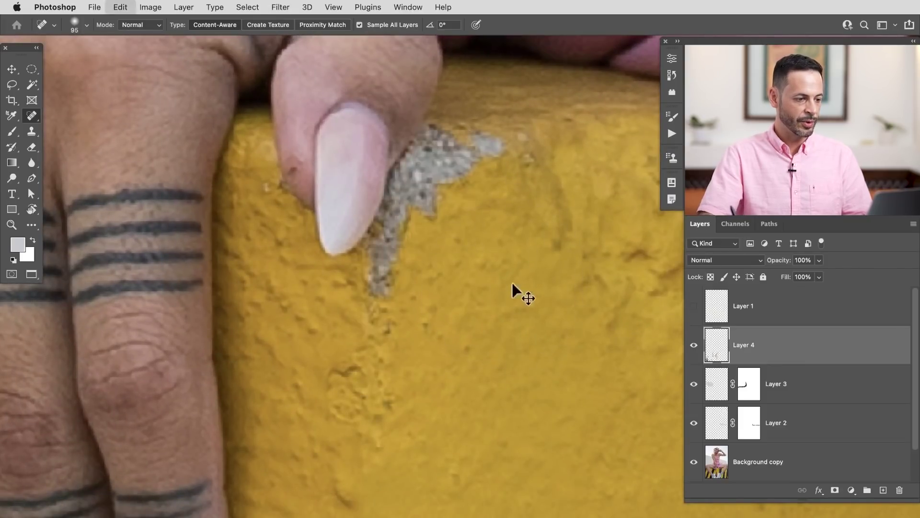
{"action": "key", "text": "s"}
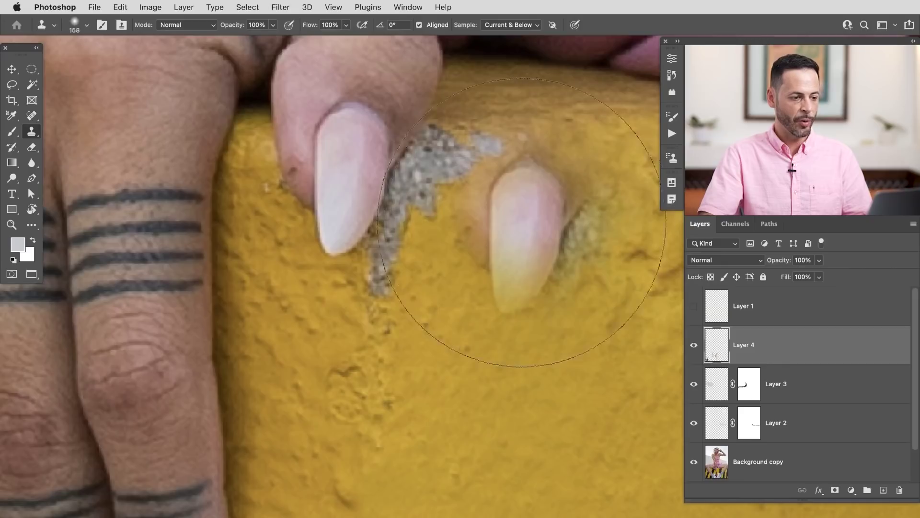
{"action": "mouse_move", "coordinate": [534, 221]}
{"action": "left_mouse_down"}
{"action": "mouse_move", "coordinate": [413, 220]}
{"action": "mouse_move", "coordinate": [437, 234]}
{"action": "mouse_move", "coordinate": [355, 346]}
{"action": "left_mouse_up"}
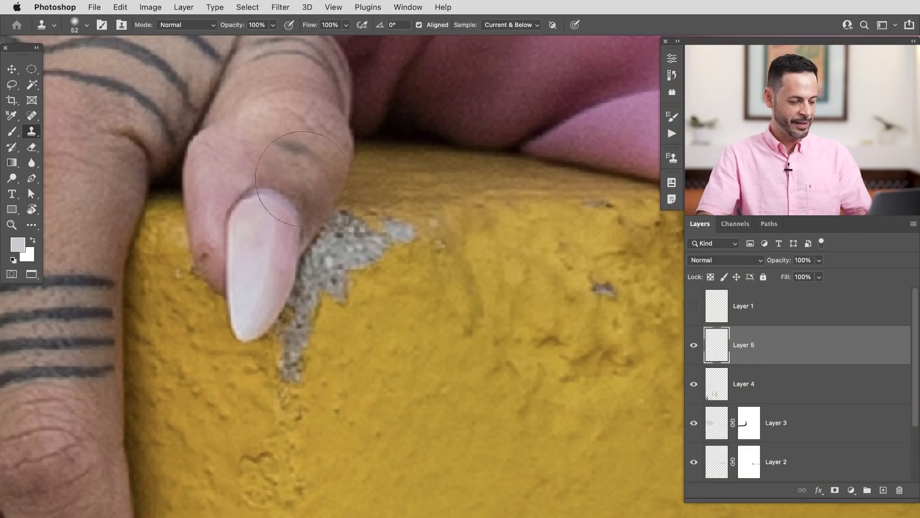
Step: Try to heal the grey chip beside the thumbnail with the Spot Healing Brush, and undo the attempt
{"action": "mouse_move", "coordinate": [311, 231]}
{"action": "left_mouse_down"}
{"action": "mouse_move", "coordinate": [369, 251]}
{"action": "mouse_move", "coordinate": [309, 360]}
{"action": "left_mouse_up"}
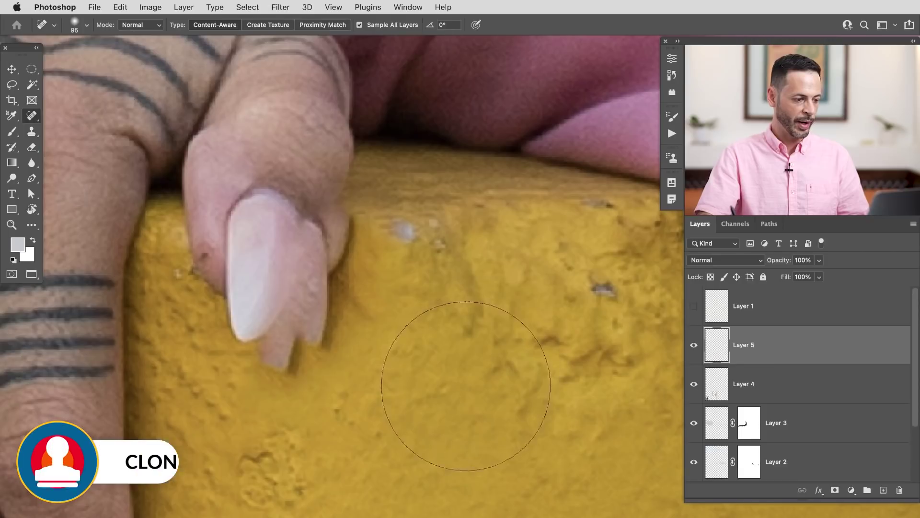
{"action": "key", "text": "super+z"}
Step: Clone nearby yellow paint over the grey chip beside the thumbnail, working up to the edge of the nail
{"action": "key", "text": "s"}
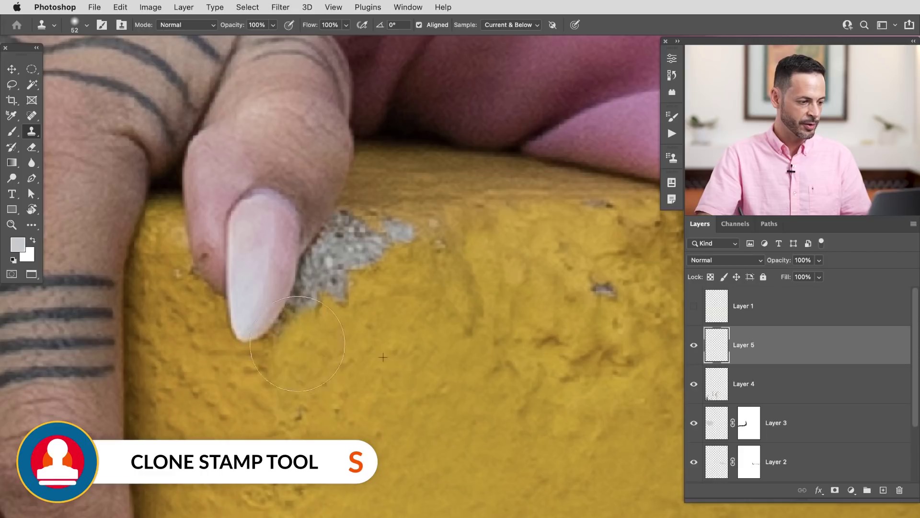
{"action": "left_click_drag", "start_coordinate": [298, 343], "coordinate": [281, 355]}
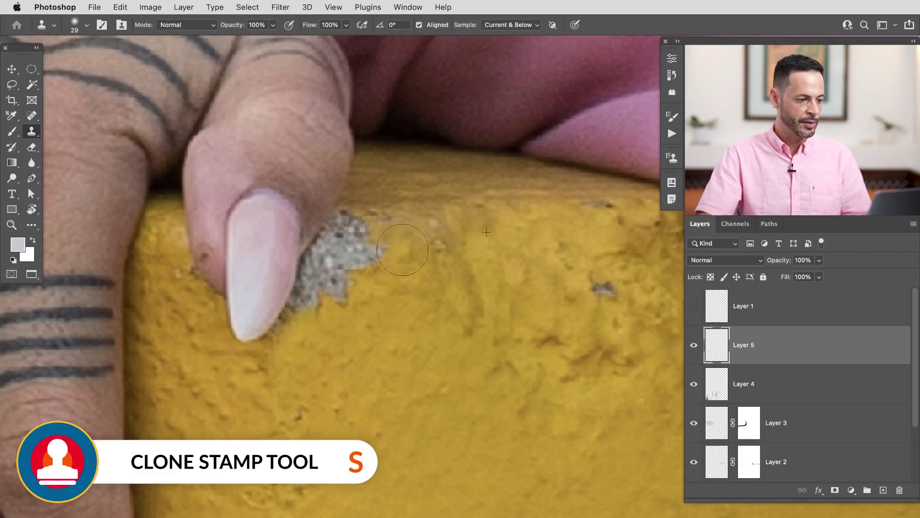
{"action": "mouse_move", "coordinate": [374, 219]}
{"action": "left_mouse_down"}
{"action": "mouse_move", "coordinate": [412, 225]}
{"action": "mouse_move", "coordinate": [450, 207]}
{"action": "left_mouse_up"}
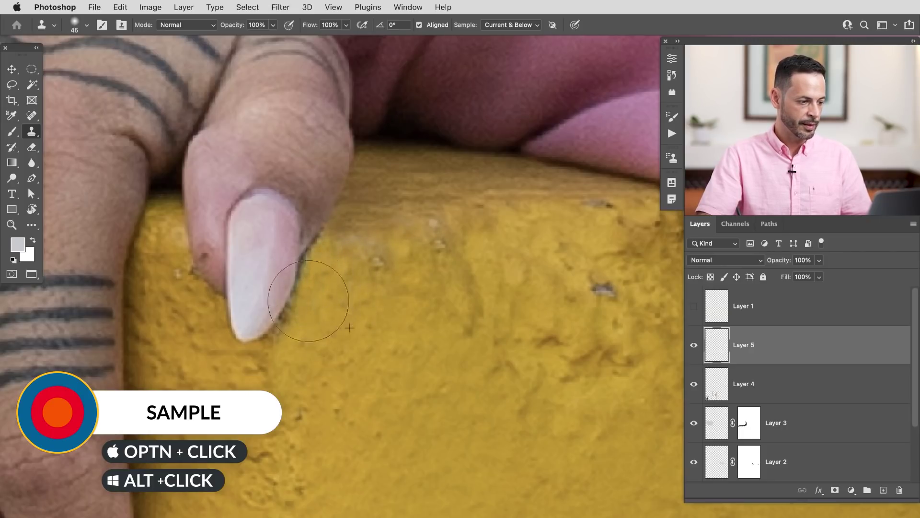
{"action": "left_click_drag", "start_coordinate": [292, 359], "coordinate": [263, 366]}
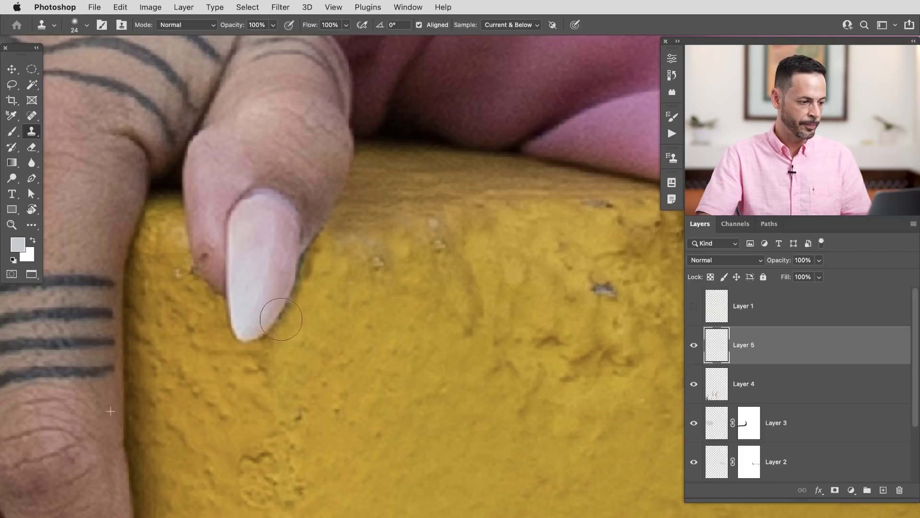
{"action": "left_click_drag", "start_coordinate": [325, 280], "coordinate": [384, 280]}
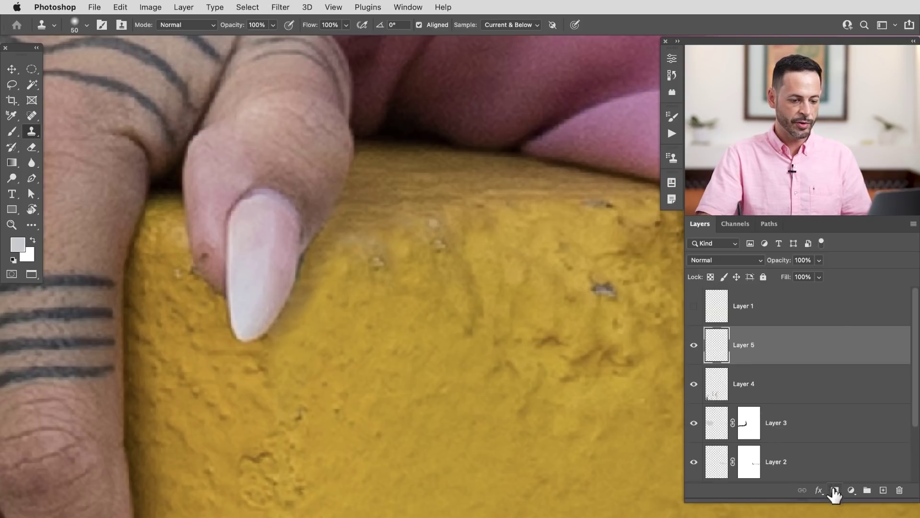
Step: Add a white mask to Layer 5 and brush black along the thumbnail's edge at size 20 to clean up cloned paint
{"action": "left_click", "coordinate": [834, 491], "text": "alt"}
{"action": "key", "text": "super+z"}
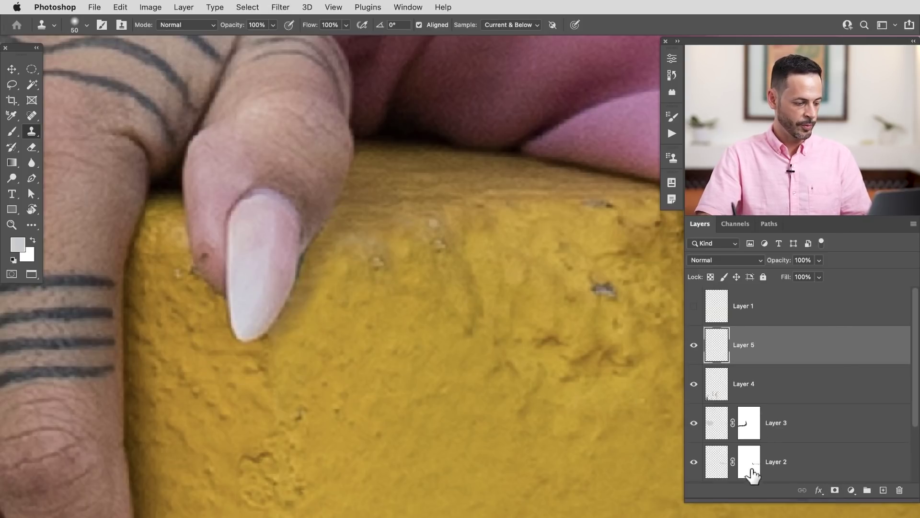
{"action": "left_click", "coordinate": [833, 491]}
{"action": "key", "text": "d"}
{"action": "key", "text": "b"}
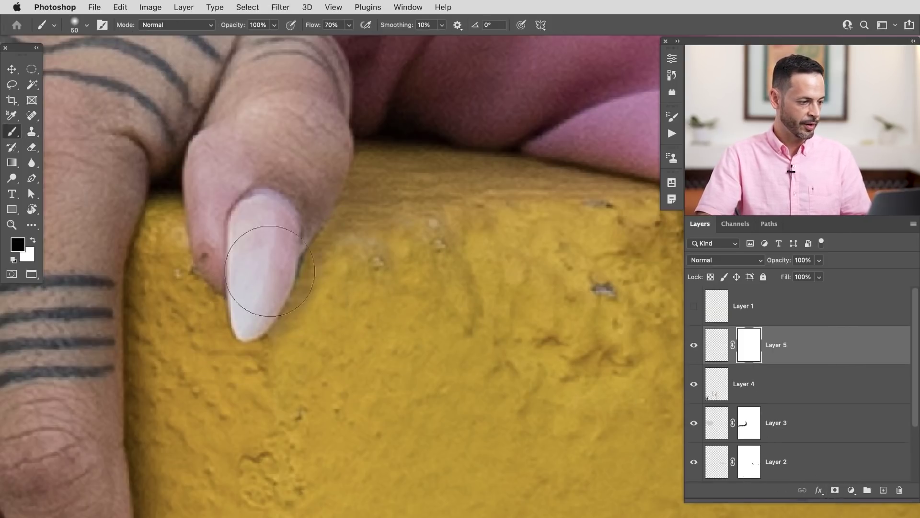
{"action": "left_click_drag", "start_coordinate": [278, 294], "coordinate": [232, 294]}
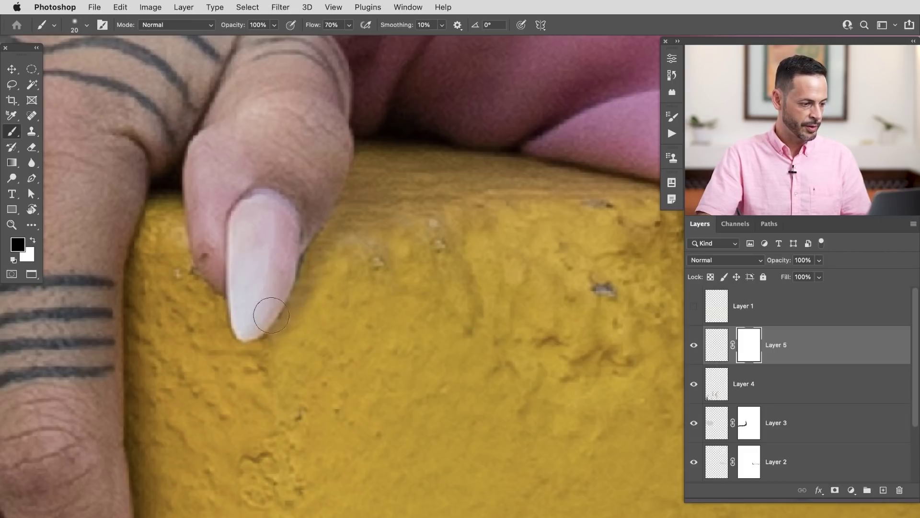
Step: Add a new empty layer above Layer 5 and switch to the Spot Healing Brush
{"action": "left_click_drag", "start_coordinate": [460, 341], "coordinate": [386, 380]}
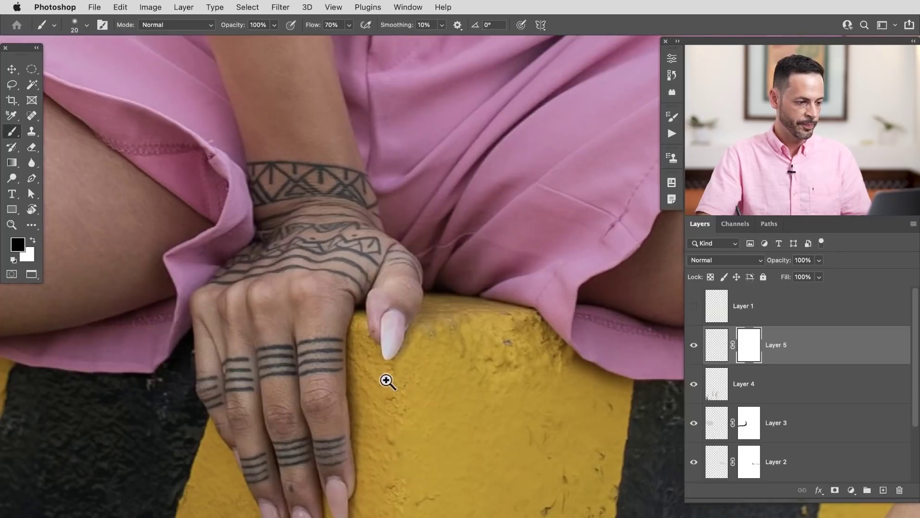
{"action": "left_click_drag", "start_coordinate": [480, 472], "coordinate": [308, 349]}
{"action": "left_click_drag", "start_coordinate": [459, 396], "coordinate": [402, 392]}
{"action": "left_click_drag", "start_coordinate": [456, 450], "coordinate": [301, 307]}
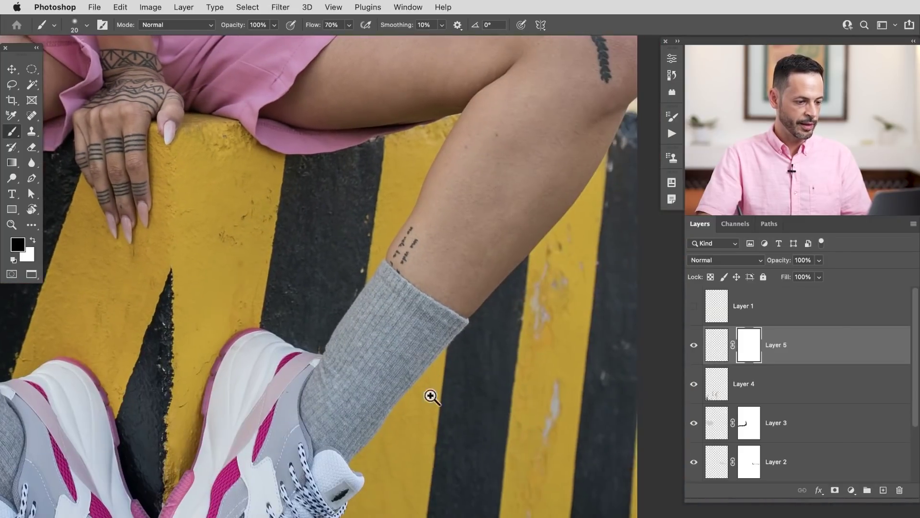
{"action": "left_click_drag", "start_coordinate": [432, 395], "coordinate": [407, 393]}
{"action": "key", "text": "shift+alt+super+n"}
{"action": "key", "text": "j"}
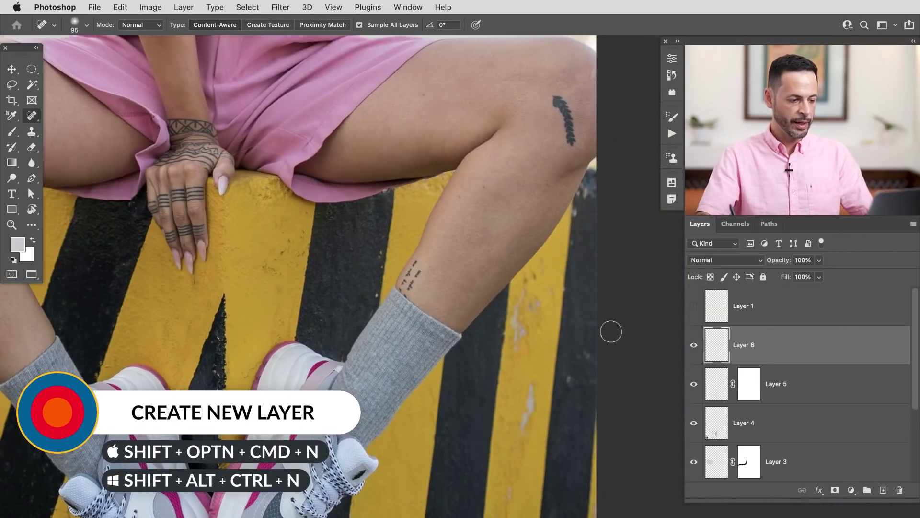
Step: Heal the lower grey chips on the yellow stripe beside the sock with a 145-size brush
{"action": "scroll", "coordinate": [528, 379], "scroll_direction": "up", "scroll_amount": 3}
{"action": "mouse_move", "coordinate": [529, 379]}
{"action": "left_mouse_down"}
{"action": "mouse_move", "coordinate": [497, 265]}
{"action": "mouse_move", "coordinate": [507, 272]}
{"action": "left_mouse_up"}
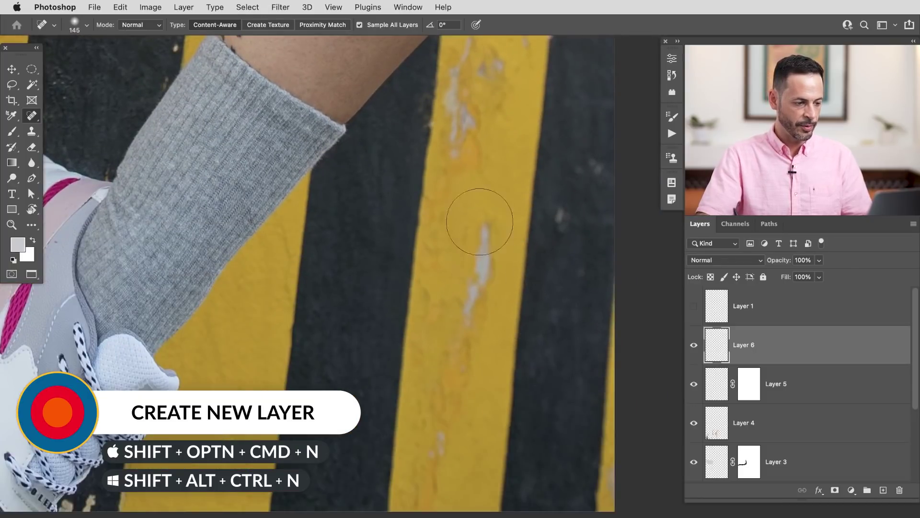
{"action": "left_click_drag", "start_coordinate": [490, 219], "coordinate": [473, 349]}
{"action": "mouse_move", "coordinate": [446, 418]}
{"action": "left_mouse_down"}
{"action": "mouse_move", "coordinate": [431, 446]}
{"action": "mouse_move", "coordinate": [444, 429]}
{"action": "left_mouse_up"}
{"action": "mouse_move", "coordinate": [437, 353]}
{"action": "left_mouse_down"}
{"action": "mouse_move", "coordinate": [450, 368]}
{"action": "mouse_move", "coordinate": [474, 358]}
{"action": "left_mouse_up"}
{"action": "left_click_drag", "start_coordinate": [486, 131], "coordinate": [443, 249]}
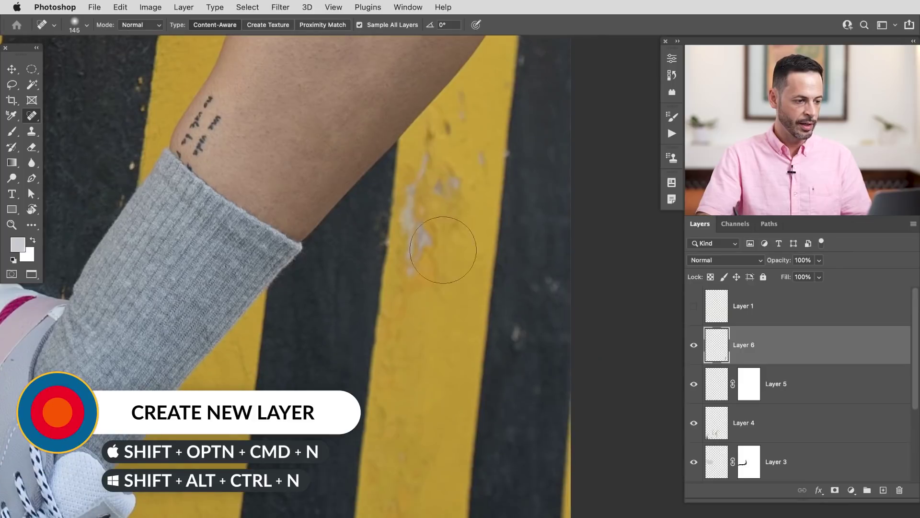
Step: Heal the upper chips on the yellow stripe beside the calf and the specks on the adjacent black stripe
{"action": "mouse_move", "coordinate": [436, 214]}
{"action": "left_mouse_down"}
{"action": "mouse_move", "coordinate": [434, 162]}
{"action": "mouse_move", "coordinate": [450, 193]}
{"action": "mouse_move", "coordinate": [467, 145]}
{"action": "mouse_move", "coordinate": [478, 176]}
{"action": "left_mouse_up"}
{"action": "mouse_move", "coordinate": [479, 104]}
{"action": "left_mouse_down"}
{"action": "mouse_move", "coordinate": [461, 111]}
{"action": "mouse_move", "coordinate": [434, 159]}
{"action": "left_mouse_up"}
{"action": "mouse_move", "coordinate": [524, 314]}
{"action": "left_mouse_down"}
{"action": "mouse_move", "coordinate": [517, 339]}
{"action": "mouse_move", "coordinate": [524, 325]}
{"action": "left_mouse_up"}
{"action": "mouse_move", "coordinate": [518, 334]}
{"action": "left_mouse_down"}
{"action": "mouse_move", "coordinate": [554, 264]}
{"action": "mouse_move", "coordinate": [537, 293]}
{"action": "left_mouse_up"}
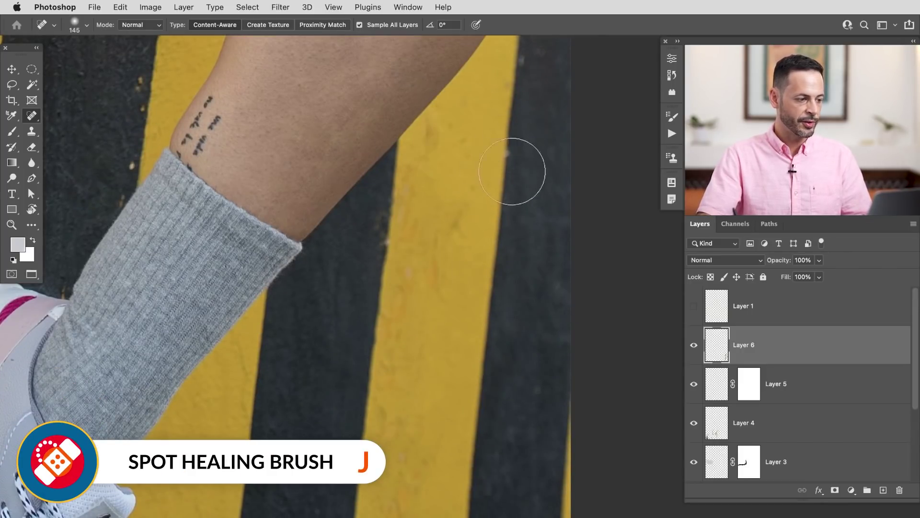
Step: Heal the white chips on the outer black stripe just below the knee with the feather-like tattoo
{"action": "left_click_drag", "start_coordinate": [425, 253], "coordinate": [376, 250]}
{"action": "left_click_drag", "start_coordinate": [465, 242], "coordinate": [458, 282]}
{"action": "mouse_move", "coordinate": [463, 198]}
{"action": "left_mouse_down"}
{"action": "mouse_move", "coordinate": [491, 193]}
{"action": "mouse_move", "coordinate": [490, 179]}
{"action": "left_mouse_up"}
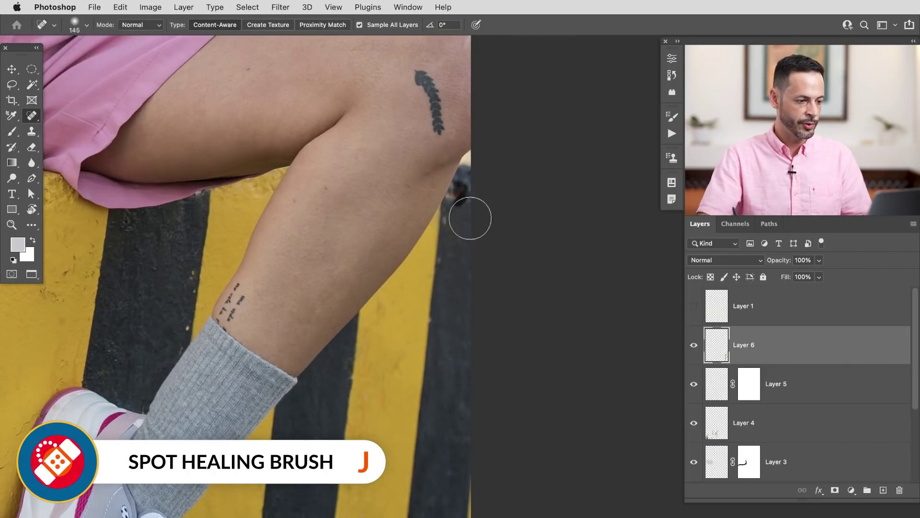
{"action": "scroll", "coordinate": [470, 218], "scroll_direction": "up", "scroll_amount": 2}
{"action": "left_click_drag", "start_coordinate": [453, 144], "coordinate": [457, 160]}
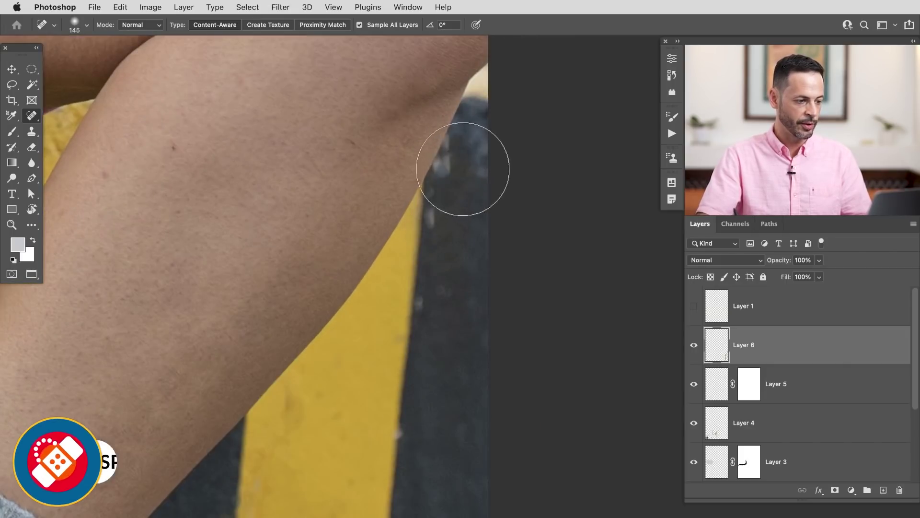
{"action": "left_click", "coordinate": [448, 170]}
{"action": "left_click", "coordinate": [452, 168]}
Step: Clone dark paint over the white chips on the black stripe in the bend of the knee below the red tattoo
{"action": "left_click_drag", "start_coordinate": [393, 242], "coordinate": [333, 245]}
{"action": "left_click_drag", "start_coordinate": [253, 296], "coordinate": [463, 291]}
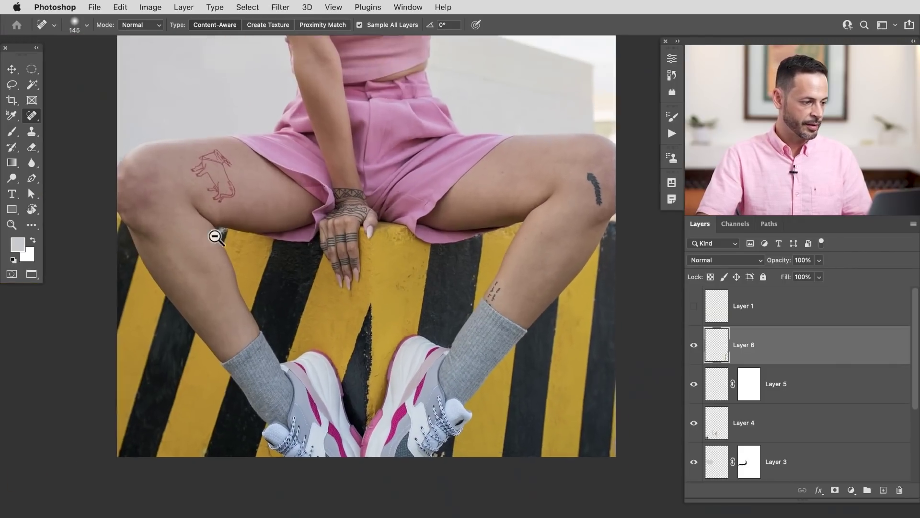
{"action": "scroll", "coordinate": [216, 232], "scroll_direction": "up", "scroll_amount": 5}
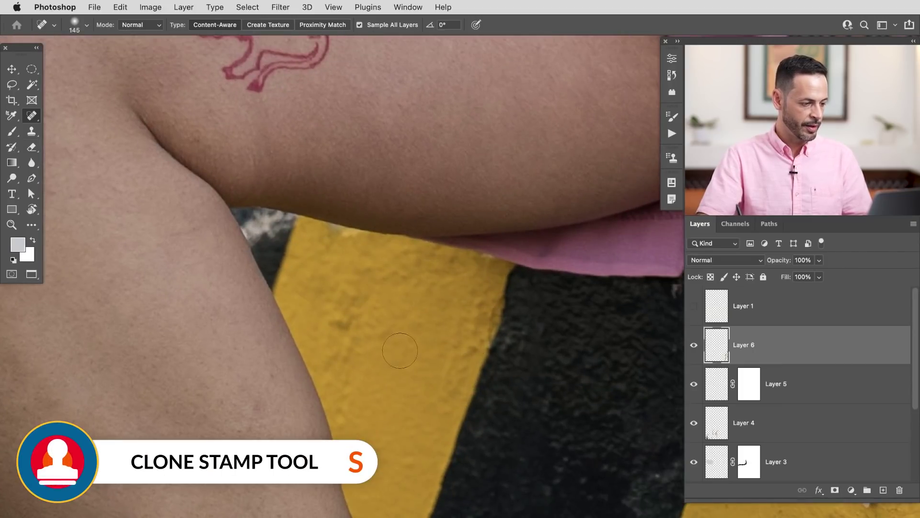
{"action": "key", "text": "s"}
{"action": "left_click_drag", "start_coordinate": [564, 374], "coordinate": [583, 367], "text": "ctrl+alt"}
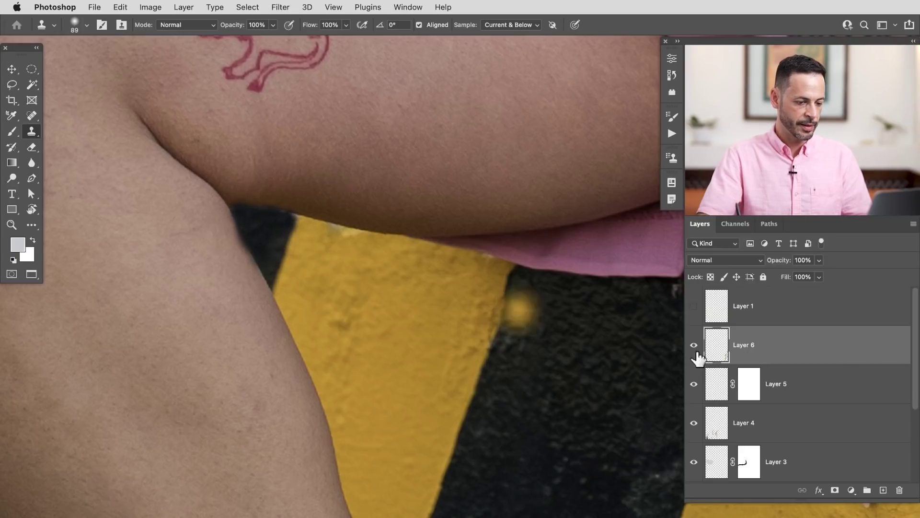
Step: Add a white mask to Layer 6 and brush black at size 28 along the thigh and calf edges beside the cloned paint
{"action": "key", "text": "alt+shift+super+m"}
{"action": "key", "text": "b"}
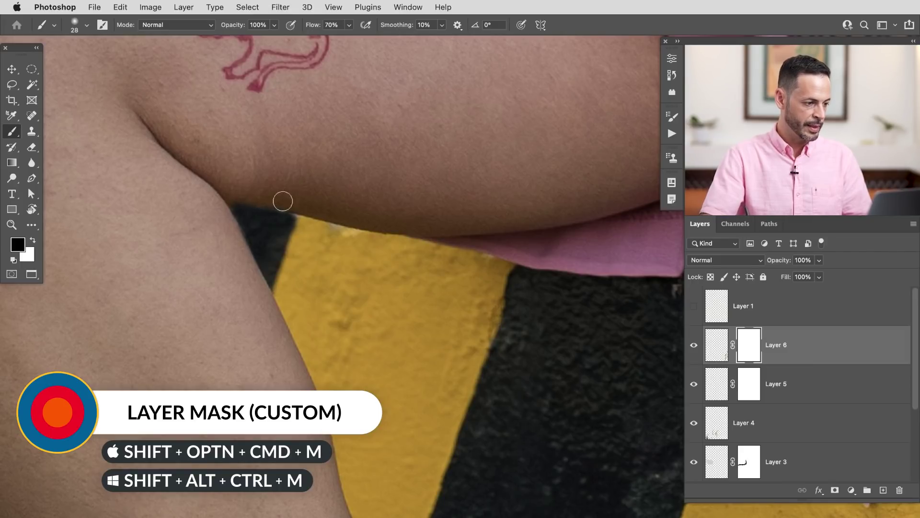
{"action": "key", "text": "x"}
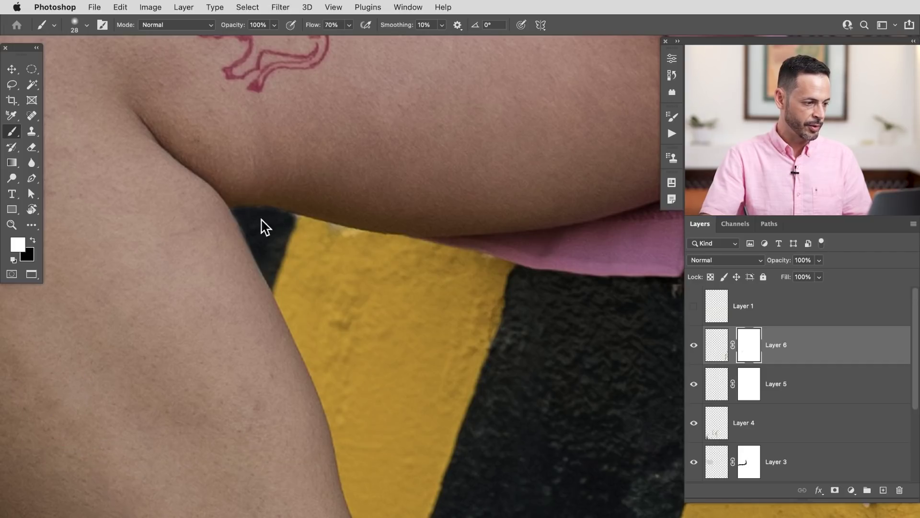
{"action": "key", "text": "x"}
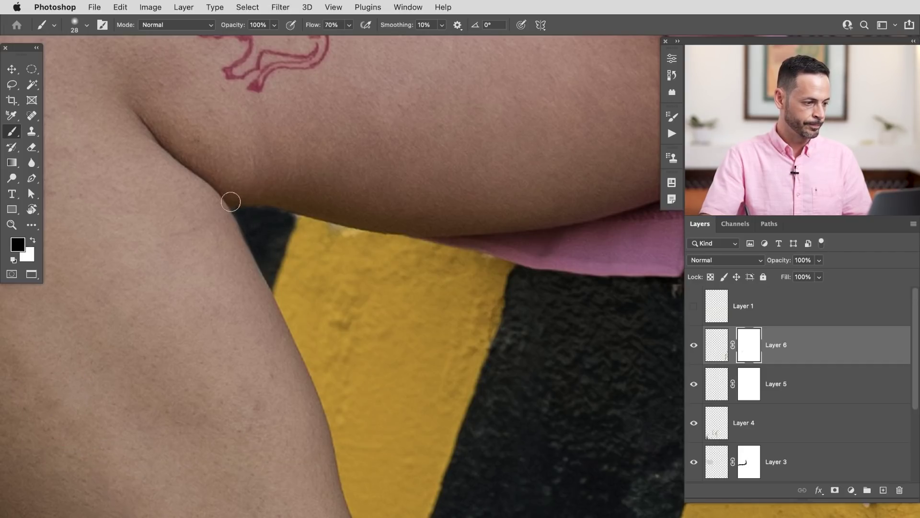
Step: View the whole portrait and toggle the visibility of Layer 1 to check it against the retouched image
{"action": "left_click_drag", "start_coordinate": [422, 255], "coordinate": [351, 266]}
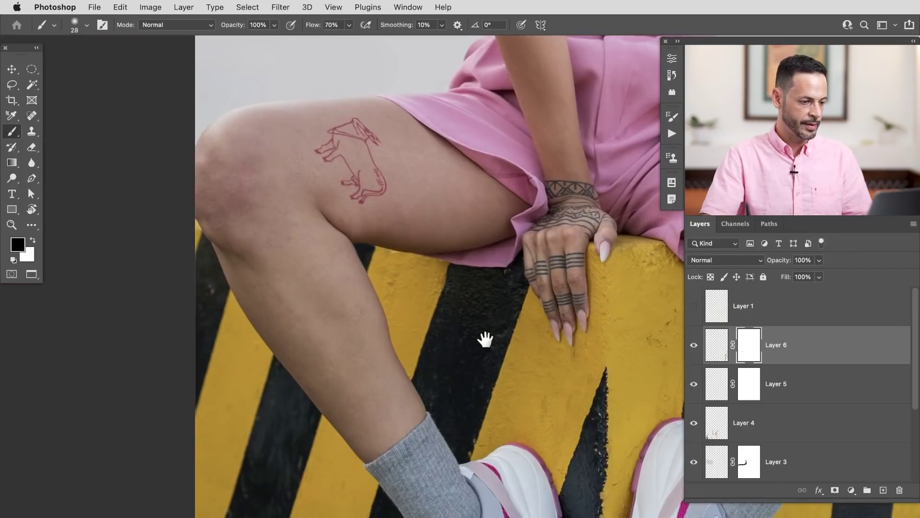
{"action": "left_click_drag", "start_coordinate": [485, 340], "coordinate": [397, 298]}
{"action": "left_click_drag", "start_coordinate": [464, 308], "coordinate": [370, 427]}
{"action": "mouse_move", "coordinate": [382, 368]}
{"action": "left_mouse_down"}
{"action": "mouse_move", "coordinate": [382, 394]}
{"action": "mouse_move", "coordinate": [390, 370]}
{"action": "left_mouse_up"}
{"action": "left_click", "coordinate": [786, 320]}
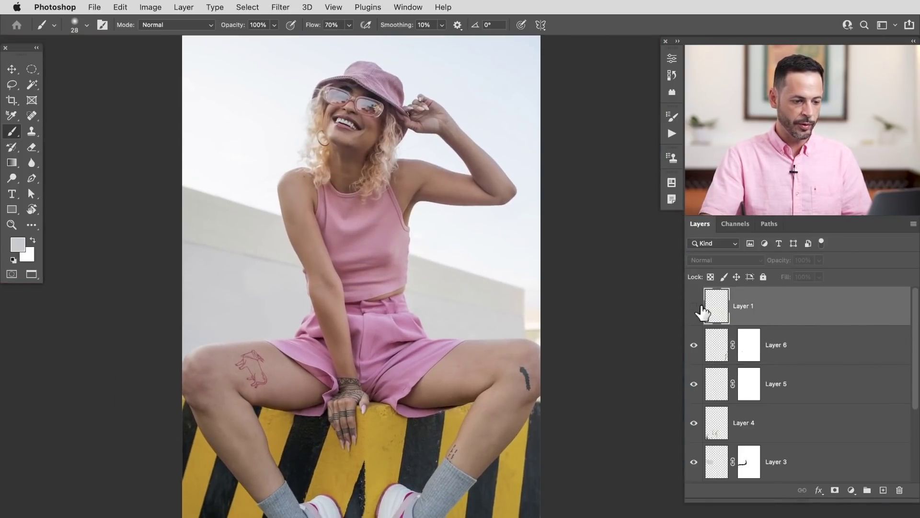
{"action": "left_click", "coordinate": [695, 306]}
{"action": "left_click", "coordinate": [694, 310]}
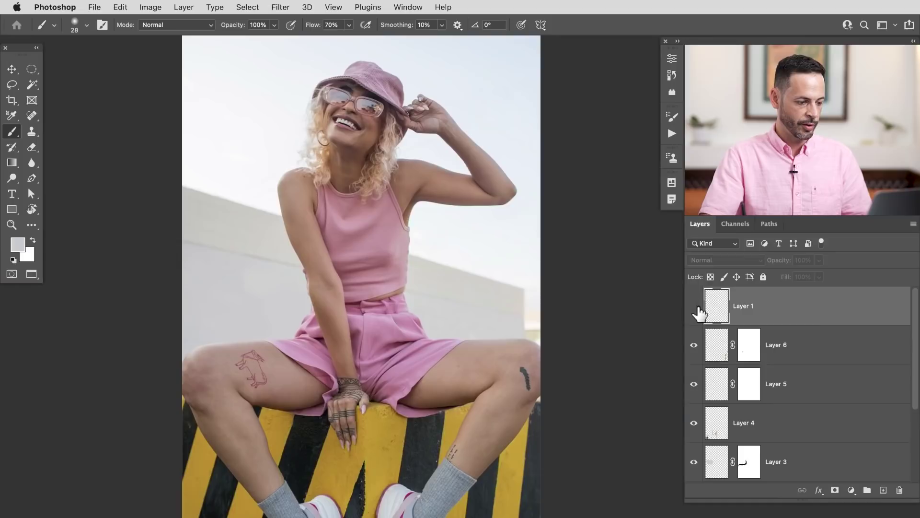
{"action": "left_click", "coordinate": [695, 309]}
{"action": "left_click", "coordinate": [695, 309]}
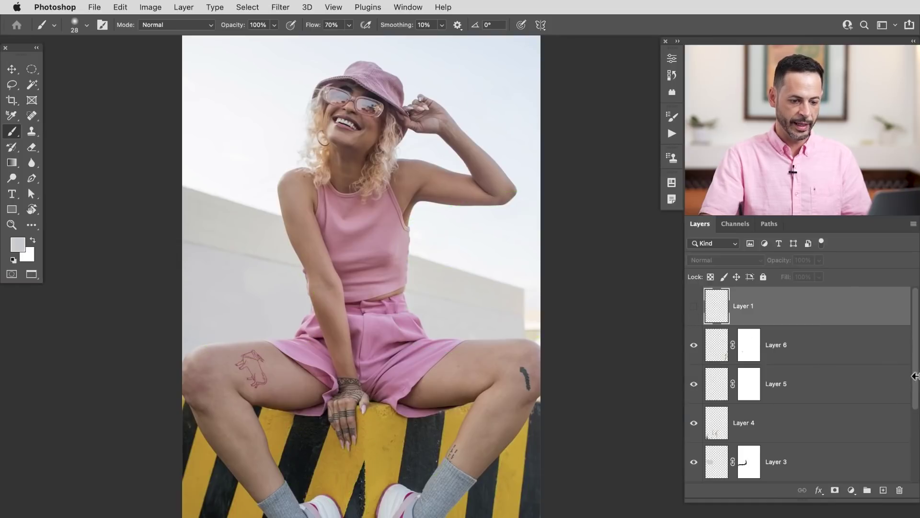
Step: Group all layers from Layer 1 down to Background copy, leaving only the original Background outside
{"action": "scroll", "coordinate": [915, 384], "scroll_direction": "down", "scroll_amount": 3}
{"action": "left_click", "coordinate": [809, 434], "text": "shift"}
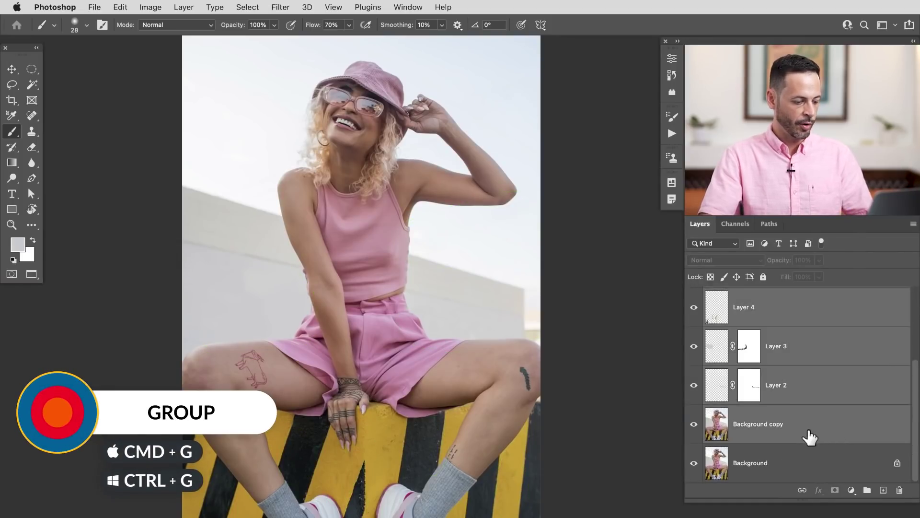
{"action": "key", "text": "super+g"}
Step: Toggle the retouch group's visibility to compare before and after, first on the whole portrait and again around the shorts and thighs
{"action": "left_click_drag", "start_coordinate": [588, 440], "coordinate": [609, 460]}
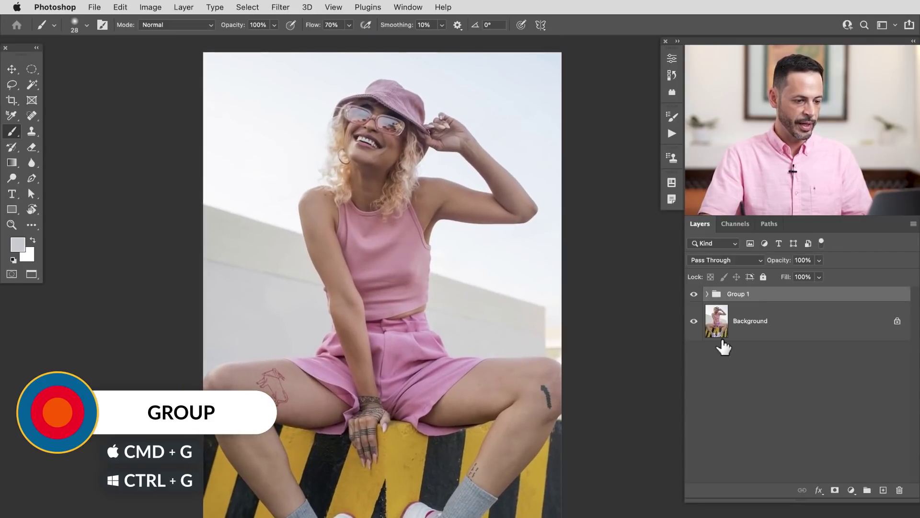
{"action": "left_click", "coordinate": [693, 295]}
{"action": "left_click", "coordinate": [692, 297]}
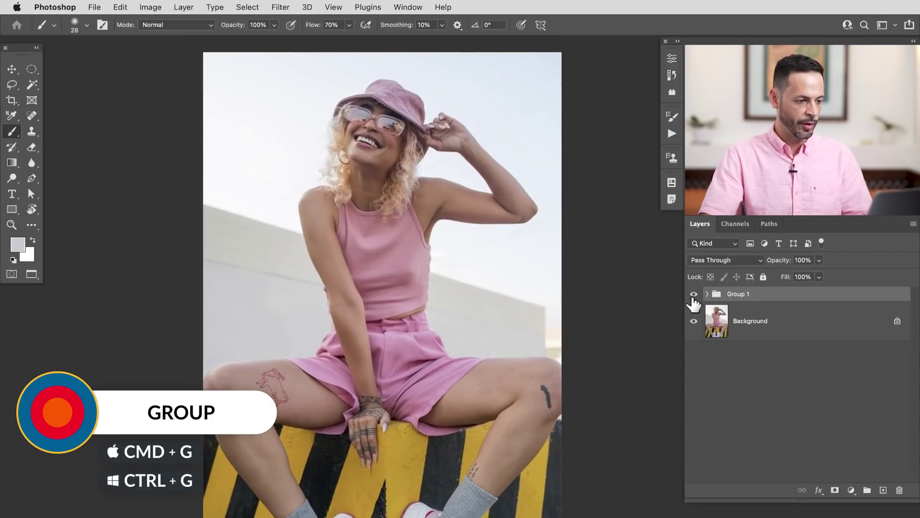
{"action": "left_click", "coordinate": [692, 297]}
{"action": "left_click", "coordinate": [692, 297]}
{"action": "left_click_drag", "start_coordinate": [440, 413], "coordinate": [475, 413]}
{"action": "scroll", "coordinate": [475, 413], "scroll_direction": "up", "scroll_amount": 2}
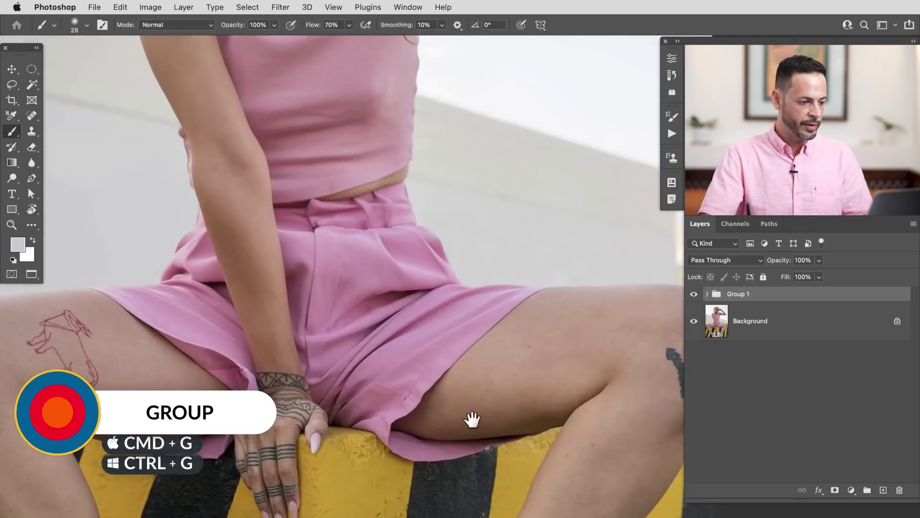
{"action": "left_click", "coordinate": [693, 294]}
{"action": "left_click", "coordinate": [693, 298]}
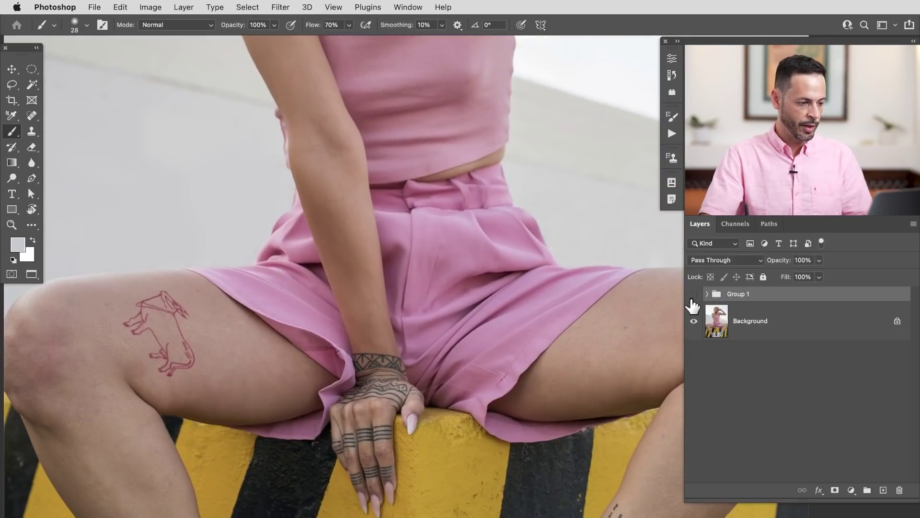
{"action": "left_click", "coordinate": [693, 298]}
{"action": "left_click", "coordinate": [693, 298]}
Step: Toggle the retouch group's visibility to compare before and after on the striped block around the legs and shoes
{"action": "left_click_drag", "start_coordinate": [527, 426], "coordinate": [487, 162]}
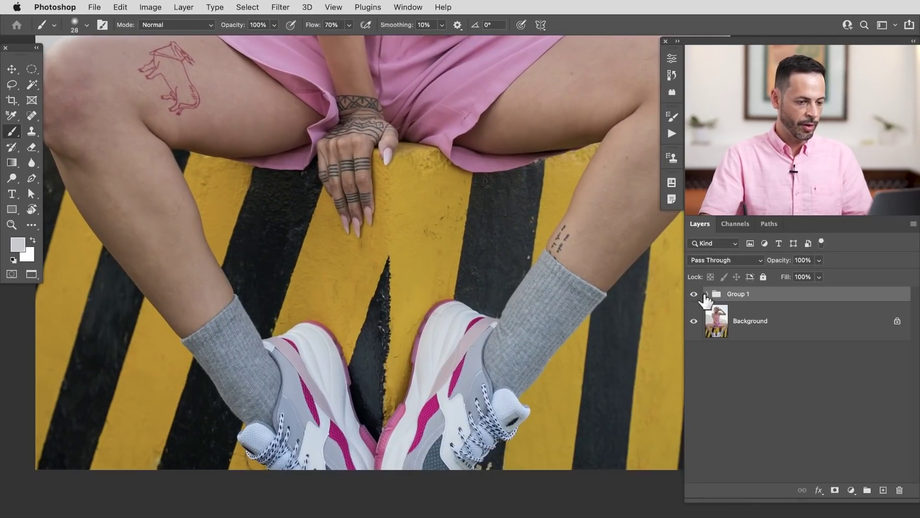
{"action": "left_click", "coordinate": [692, 294]}
{"action": "left_click", "coordinate": [692, 298]}
{"action": "left_click", "coordinate": [691, 297]}
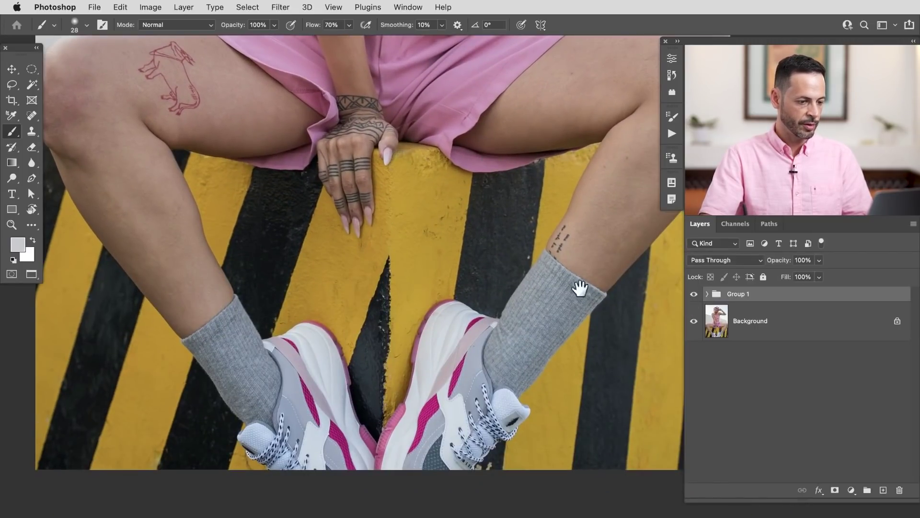
{"action": "left_click_drag", "start_coordinate": [578, 290], "coordinate": [571, 407]}
{"action": "left_click_drag", "start_coordinate": [495, 193], "coordinate": [460, 352]}
{"action": "left_click", "coordinate": [692, 296]}
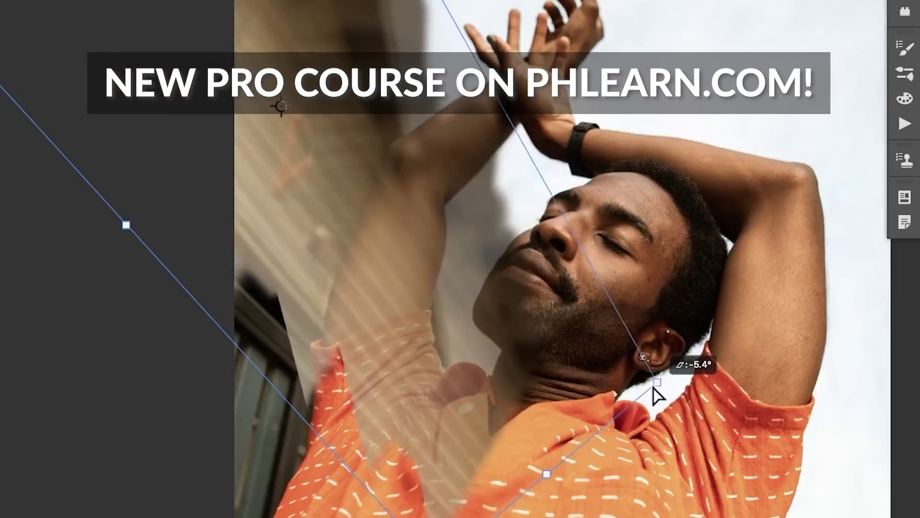
{"action": "left_click_drag", "start_coordinate": [657, 390], "coordinate": [556, 395]}
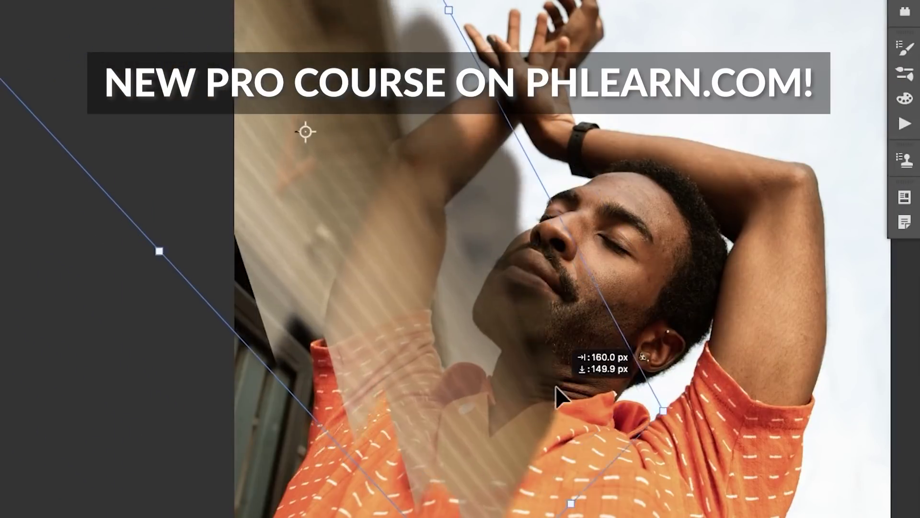